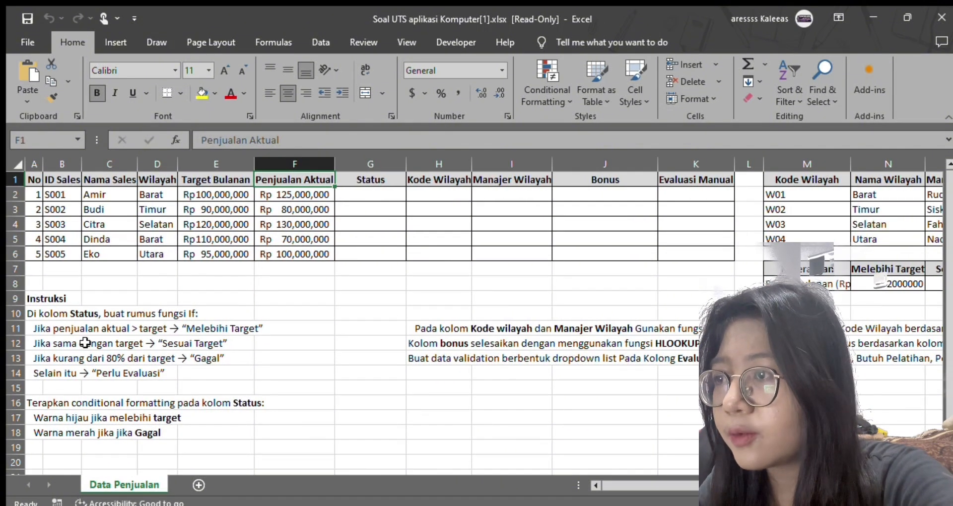
Read the instructions for the Status column, including the IF conditions and the result text required for each
{"action": "mouse_move", "coordinate": [33, 300]}
{"action": "left_mouse_down"}
{"action": "mouse_move", "coordinate": [80, 369]}
{"action": "mouse_move", "coordinate": [226, 384]}
{"action": "mouse_move", "coordinate": [223, 373]}
{"action": "left_mouse_up"}
{"action": "left_click", "coordinate": [132, 315]}
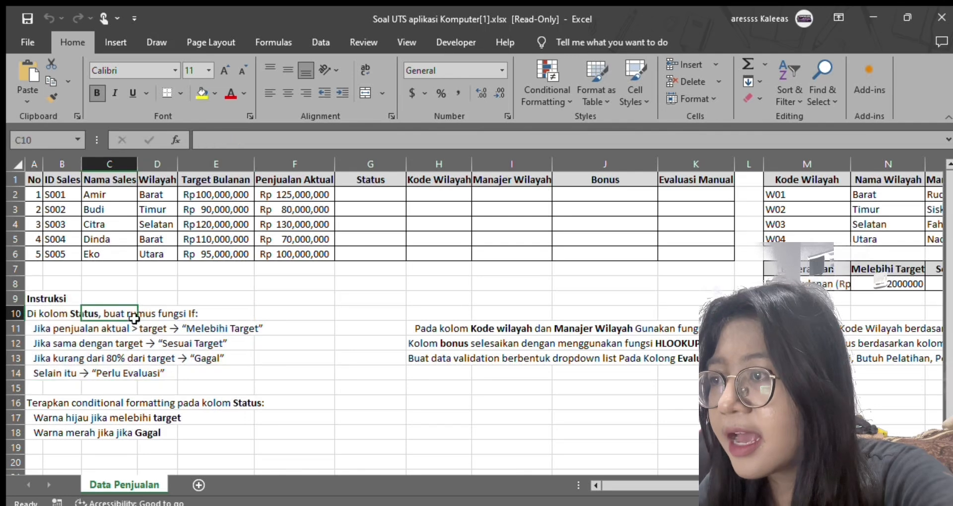
{"action": "left_click", "coordinate": [379, 194]}
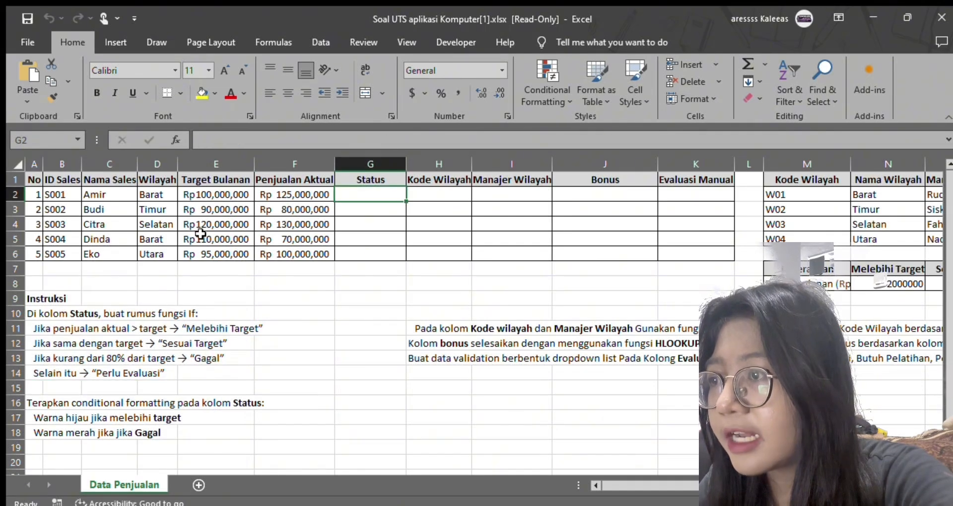
{"action": "left_click_drag", "start_coordinate": [200, 323], "coordinate": [64, 327]}
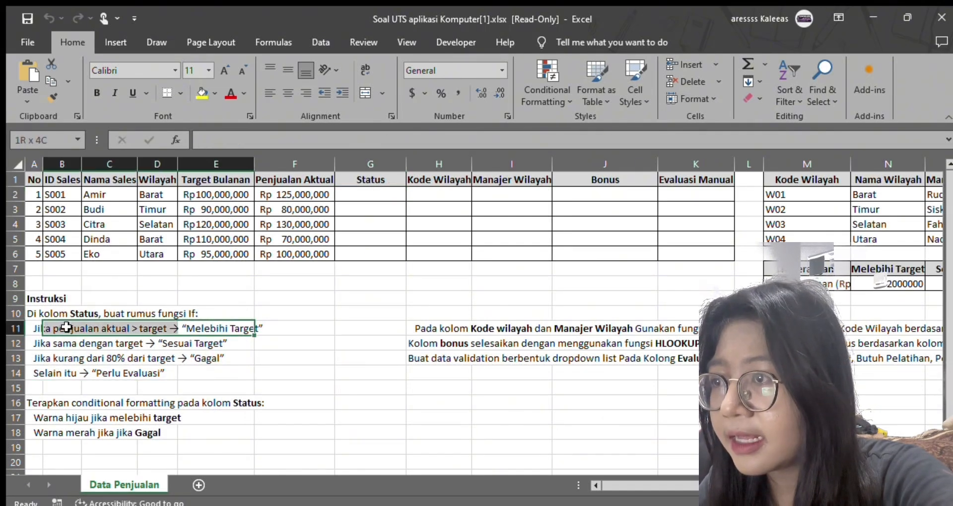
{"action": "left_click_drag", "start_coordinate": [226, 342], "coordinate": [114, 341]}
{"action": "left_click_drag", "start_coordinate": [249, 358], "coordinate": [68, 368]}
{"action": "left_click_drag", "start_coordinate": [191, 372], "coordinate": [57, 375]}
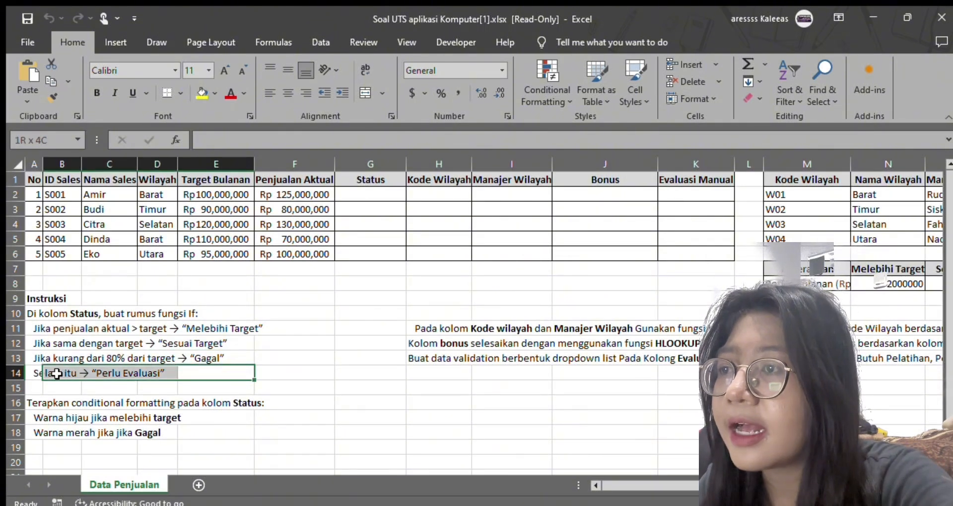
Examine the region code lookup table and the monthly bonus table beside the sales data
{"action": "scroll", "coordinate": [276, 323], "scroll_direction": "right", "scroll_amount": 1}
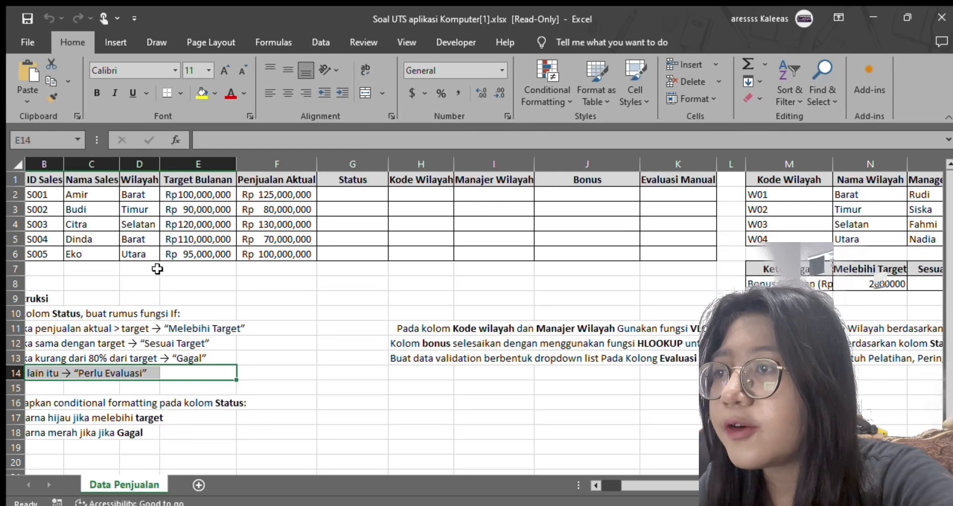
{"action": "scroll", "coordinate": [324, 208], "scroll_direction": "right", "scroll_amount": 4}
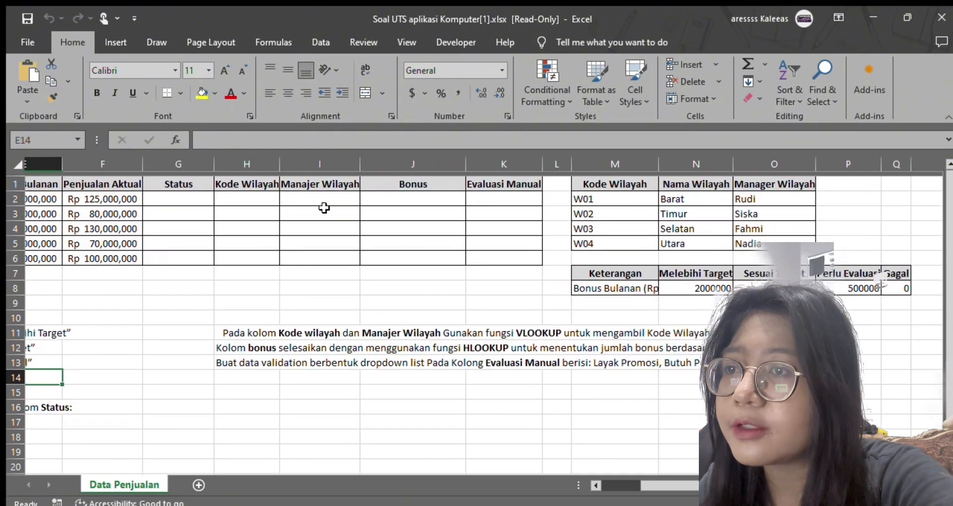
{"action": "scroll", "coordinate": [324, 208], "scroll_direction": "down", "scroll_amount": 1}
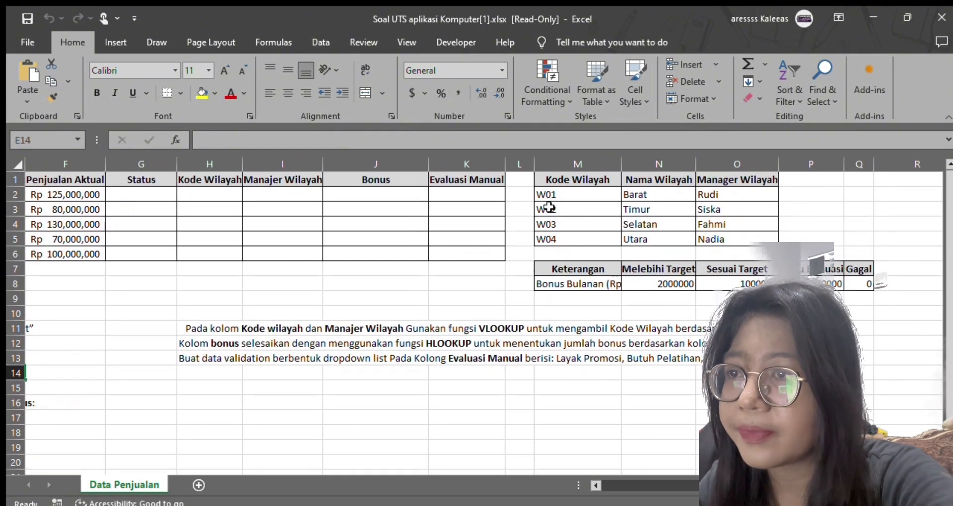
{"action": "left_click_drag", "start_coordinate": [556, 181], "coordinate": [733, 246]}
{"action": "left_click_drag", "start_coordinate": [558, 275], "coordinate": [849, 297]}
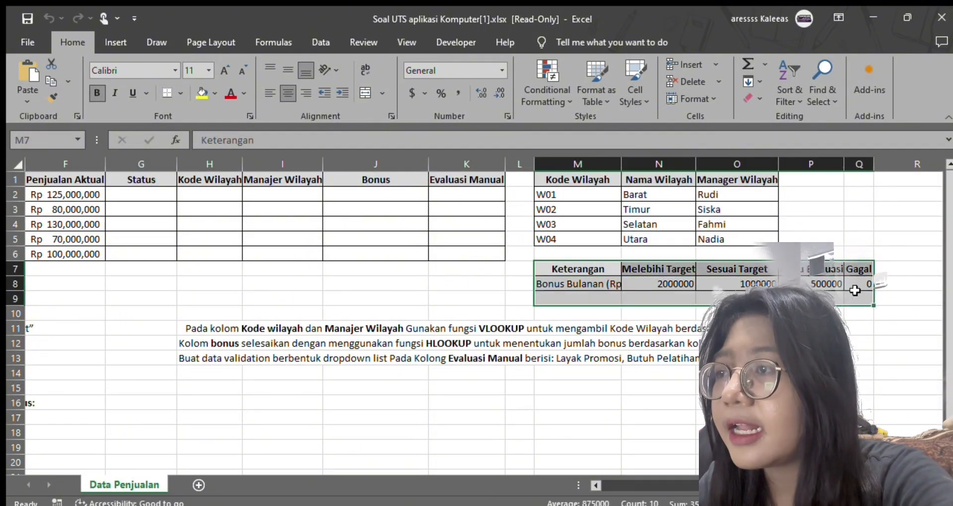
{"action": "scroll", "coordinate": [854, 291], "scroll_direction": "left", "scroll_amount": 2}
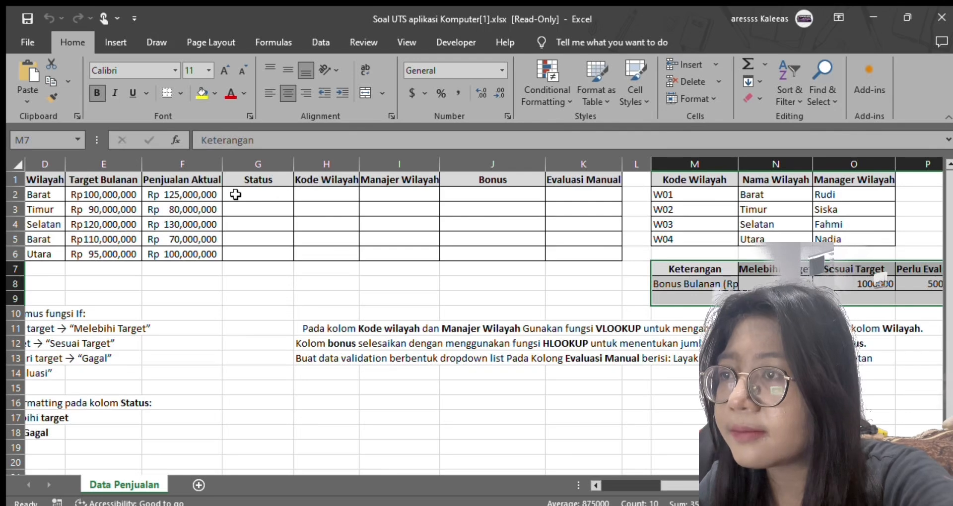
{"action": "scroll", "coordinate": [243, 192], "scroll_direction": "left", "scroll_amount": 3}
{"action": "left_click", "coordinate": [216, 229]}
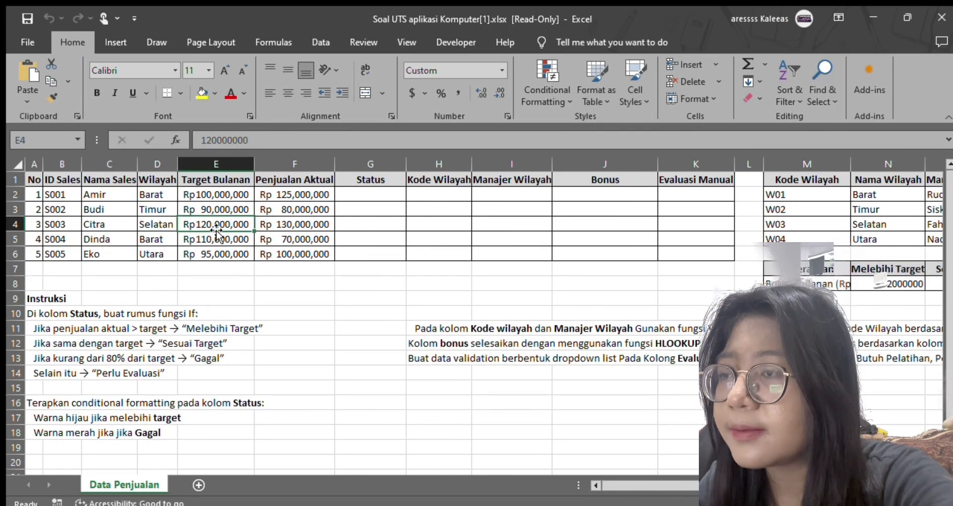
{"action": "left_click", "coordinate": [369, 195]}
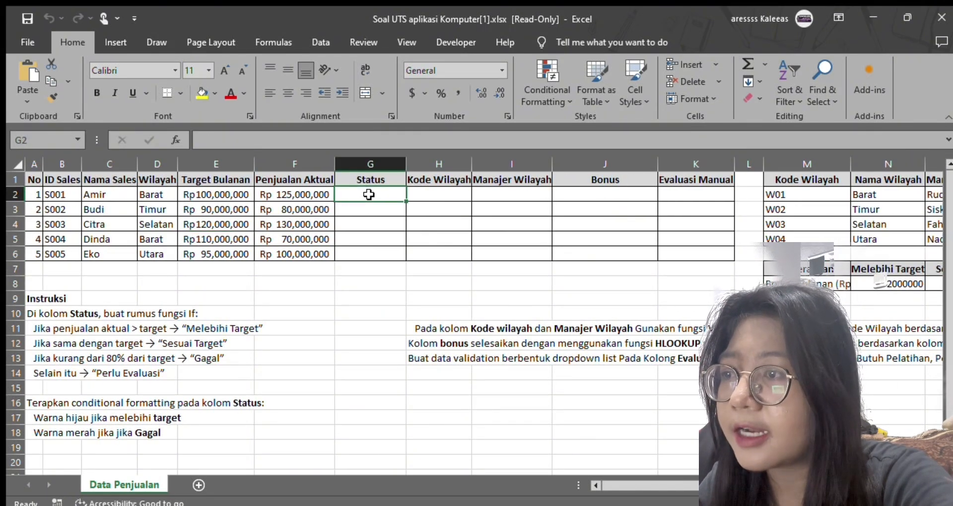
{"action": "left_click", "coordinate": [373, 296]}
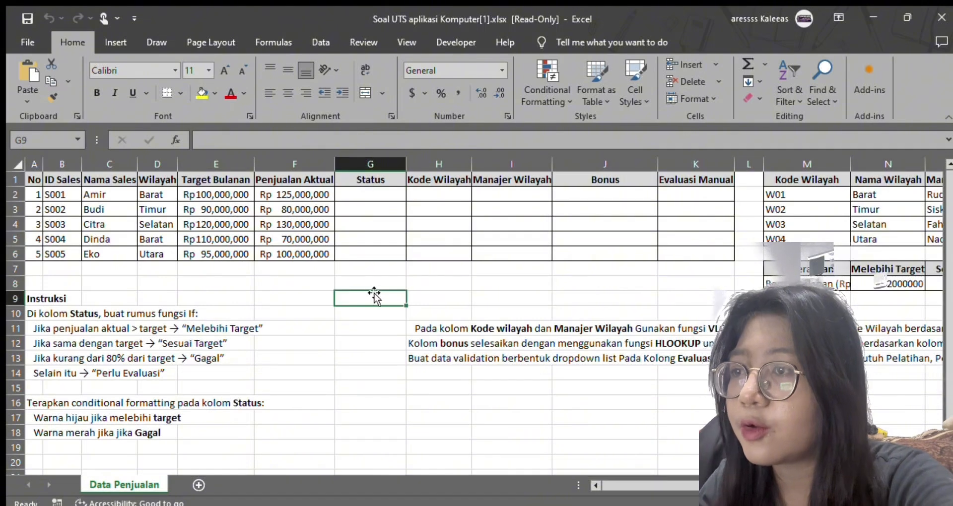
{"action": "type", "text": "rumus if"}
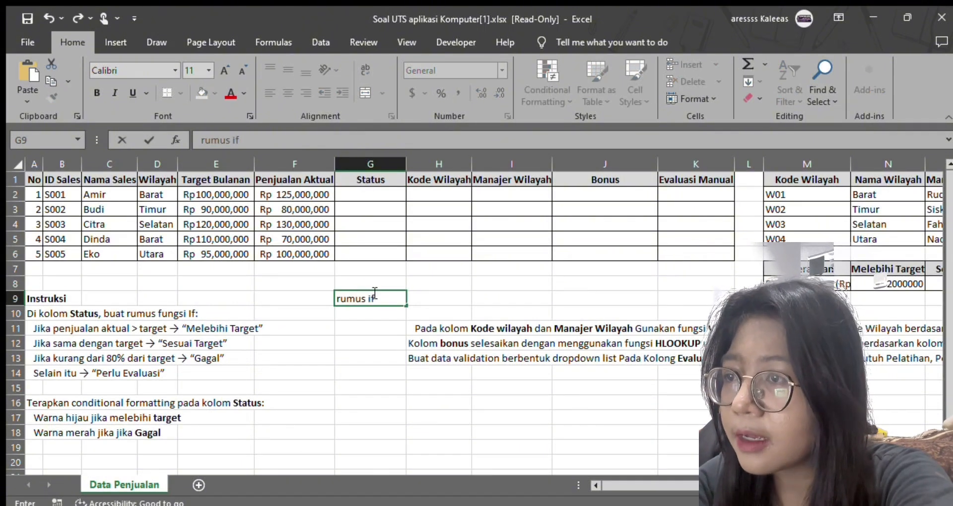
{"action": "left_click", "coordinate": [393, 339]}
{"action": "key", "text": "Up"}
{"action": "key", "text": "Up"}
{"action": "key", "text": "Up"}
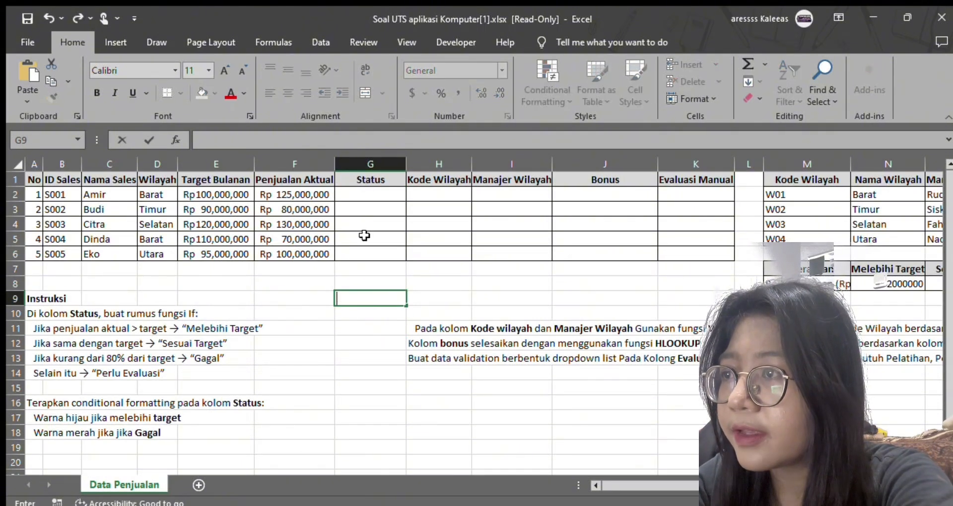
Start the Status formula in G2 with =if(F2>E2,"Melebihi Target", to compare actual sales with the monthly target
{"action": "left_click", "coordinate": [359, 194]}
{"action": "type", "text": "=if("}
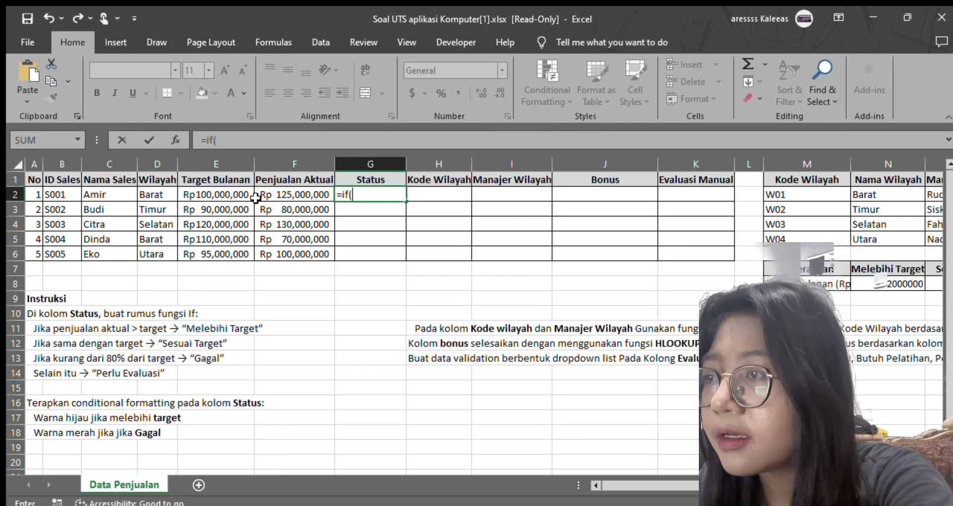
{"action": "left_click", "coordinate": [300, 195]}
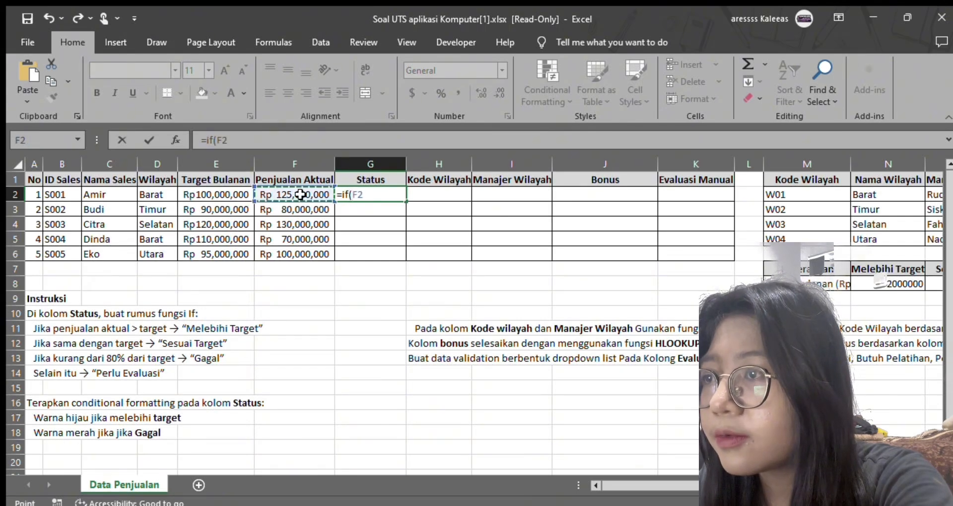
{"action": "type", "text": ">E2,\""}
{"action": "left_click", "coordinate": [233, 141]}
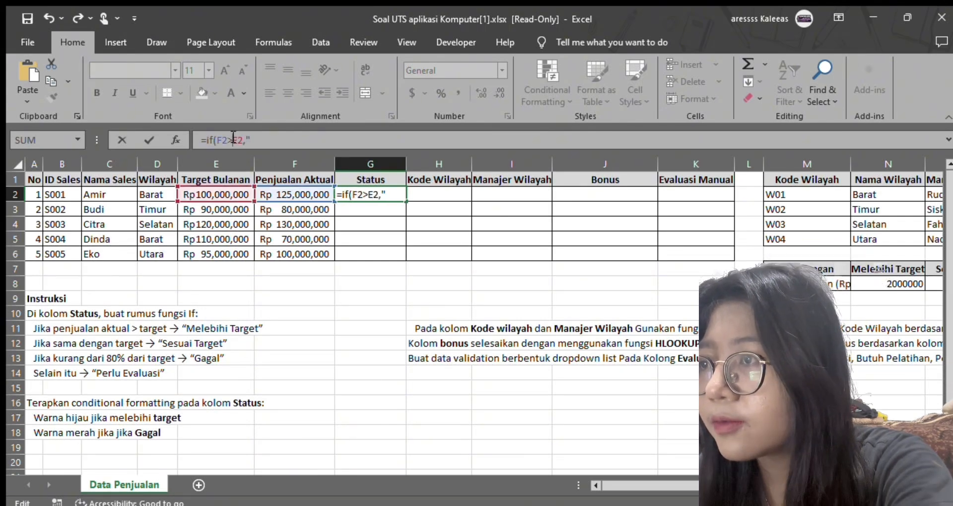
{"action": "type", "text": "Mel"}
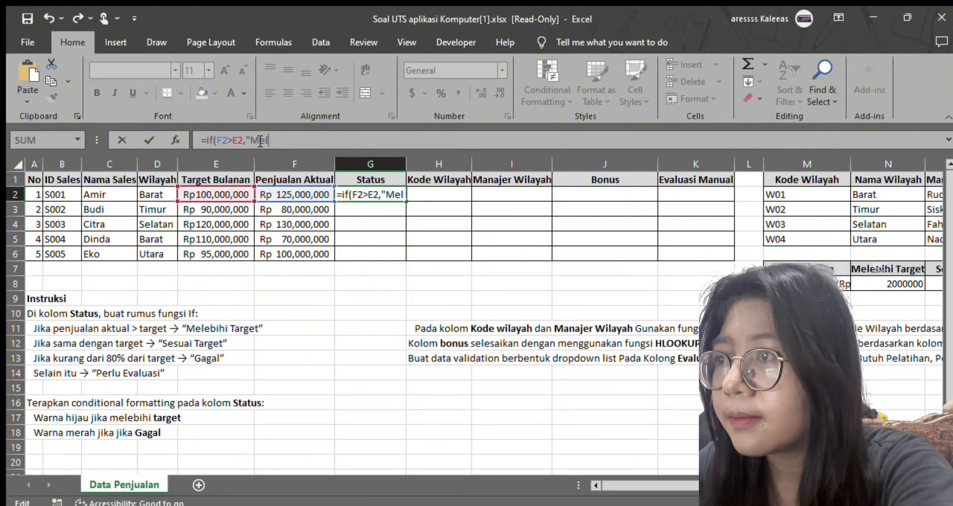
{"action": "type", "text": "ebihi Target\","}
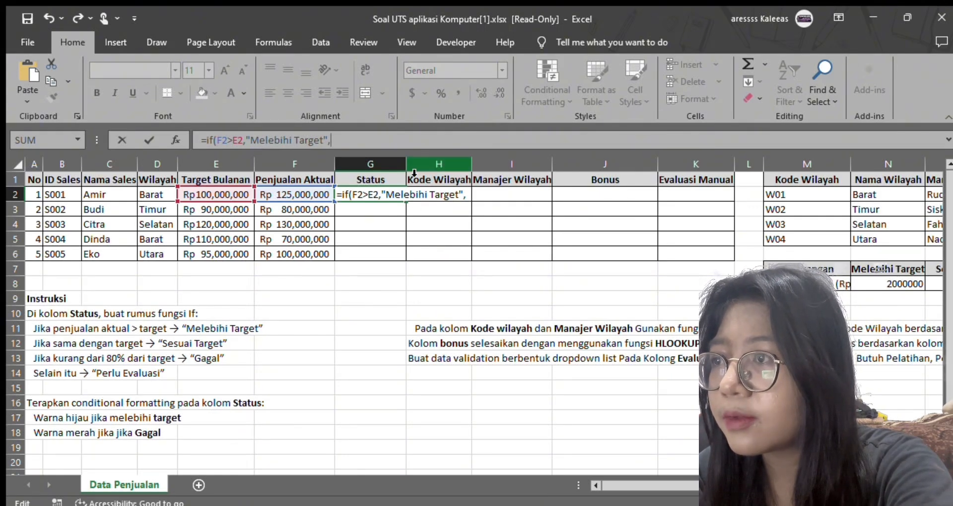
Extend the G2 formula with the nested condition if(F2=E2,"Sesuai Target"), for sales equal to the target
{"action": "scroll", "coordinate": [414, 174], "scroll_direction": "right", "scroll_amount": 2}
{"action": "key", "text": "shift+space"}
{"action": "scroll", "coordinate": [414, 173], "scroll_direction": "left", "scroll_amount": 2}
{"action": "key", "text": "BackSpace"}
{"action": "key", "text": "BackSpace"}
{"action": "type", "text": "i"}
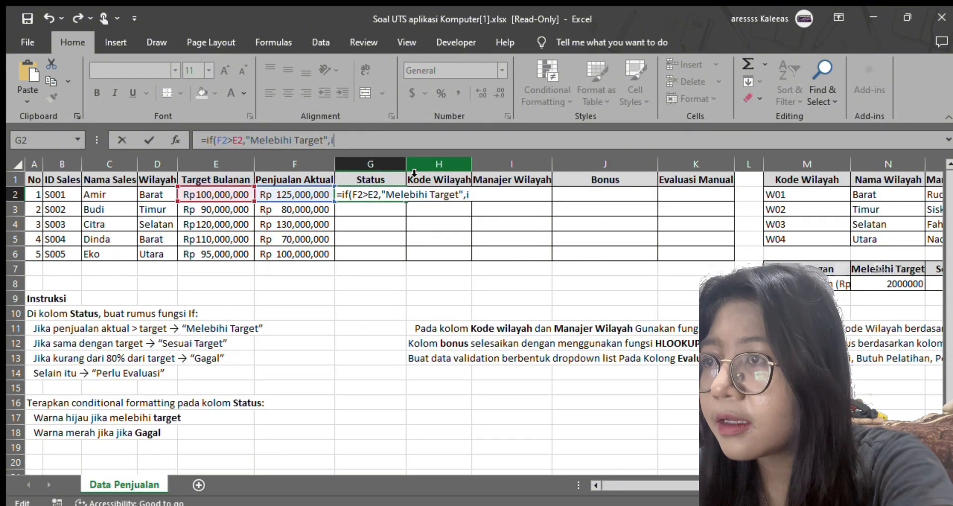
{"action": "type", "text": "f("}
{"action": "left_click", "coordinate": [303, 191]}
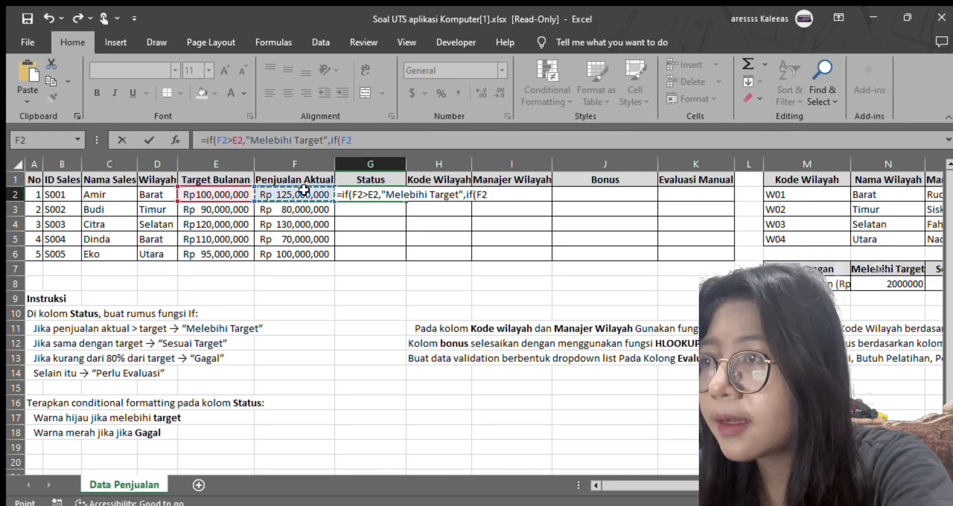
{"action": "type", "text": "="}
{"action": "left_click", "coordinate": [226, 191]}
{"action": "type", "text": ",\""}
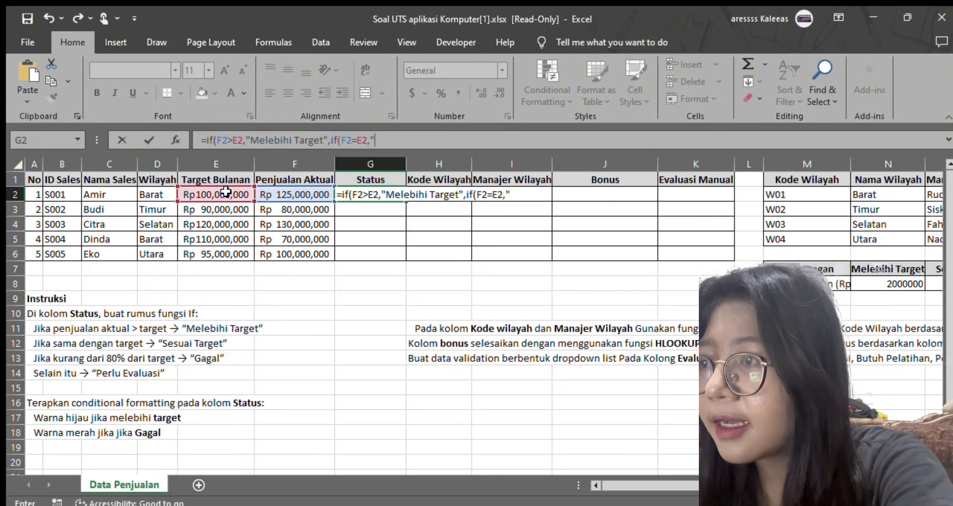
{"action": "type", "text": "Sesuai d"}
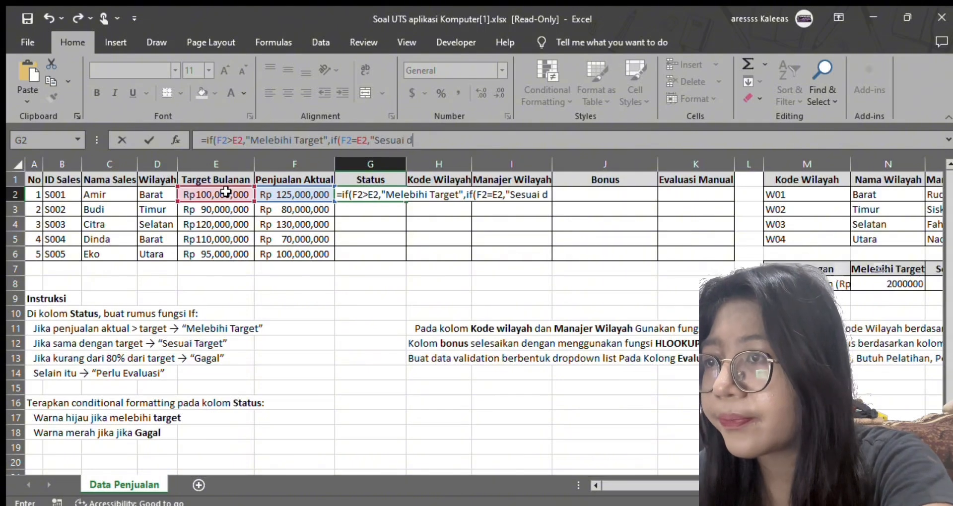
{"action": "key", "text": "BackSpace"}
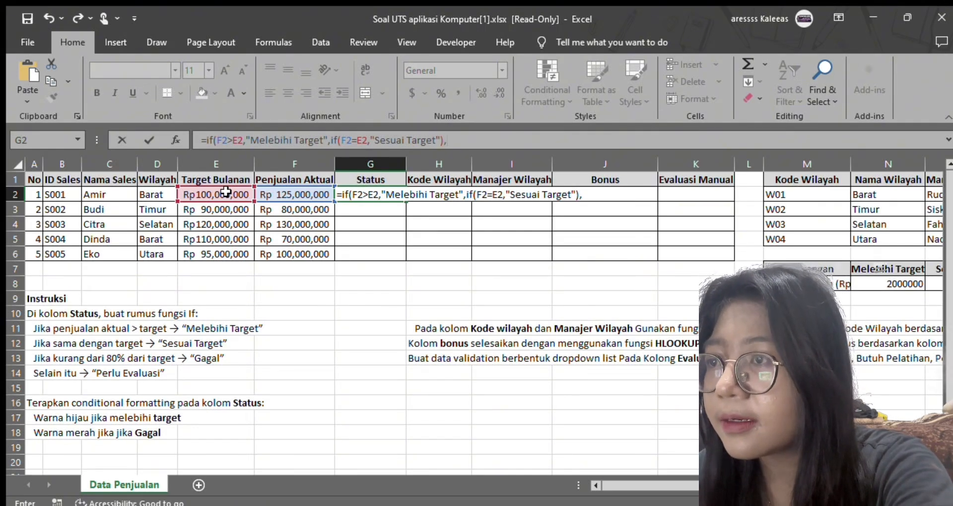
Append the condition if(F2<0.8*E2,"Gagal"), to the G2 formula for sales below 80% of the target
{"action": "type", "text": "f"}
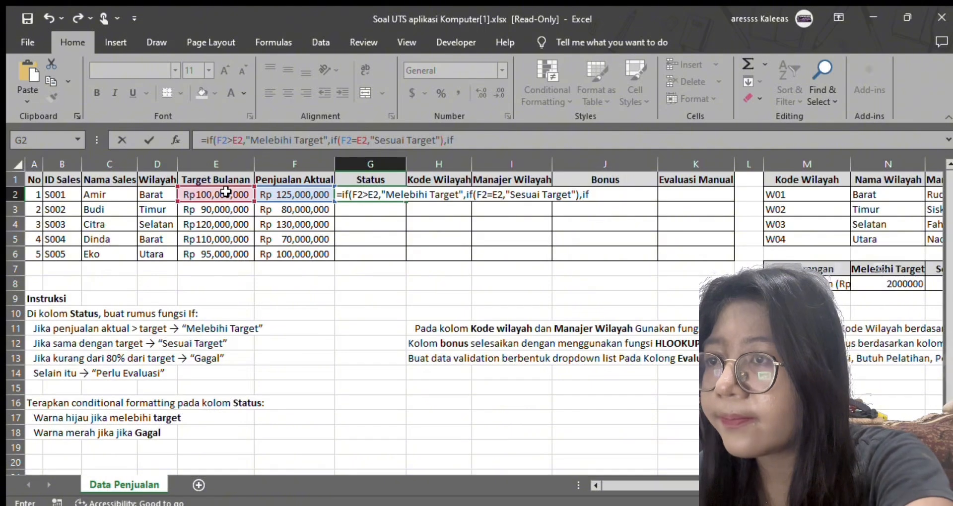
{"action": "type", "text": "("}
{"action": "left_click", "coordinate": [272, 197]}
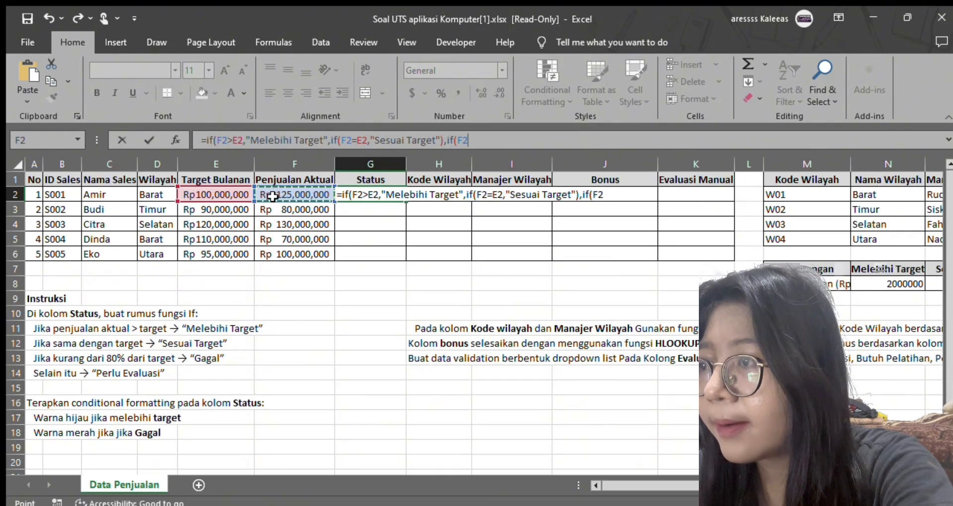
{"action": "type", "text": "<"}
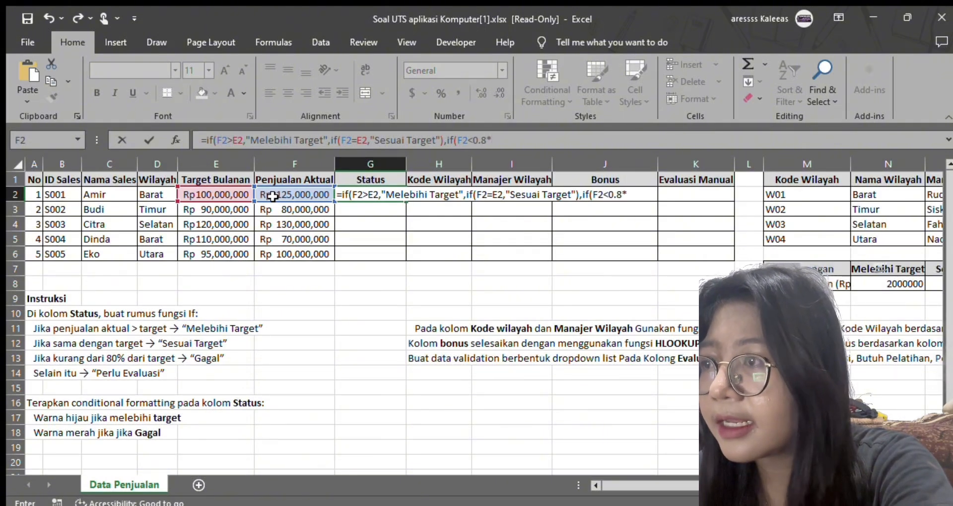
{"action": "type", "text": "0.8*"}
{"action": "left_click", "coordinate": [208, 195]}
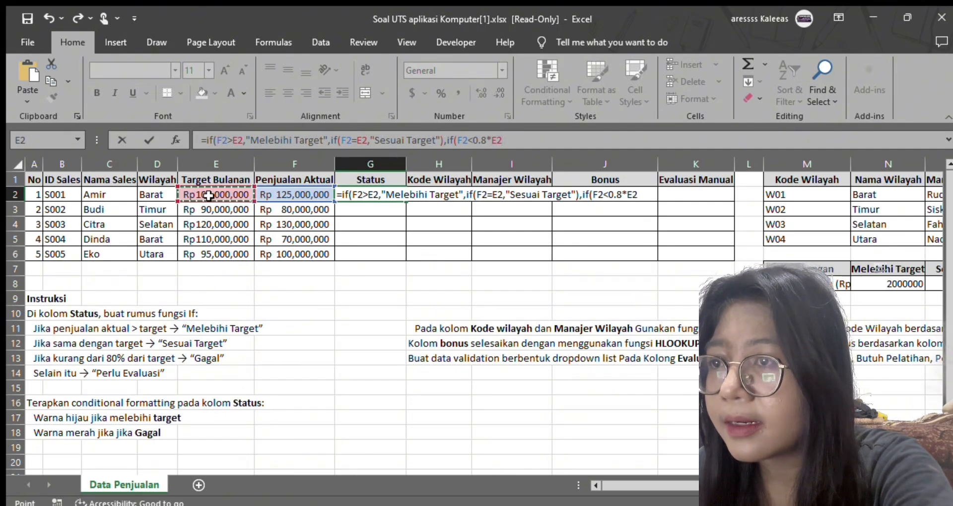
{"action": "type", "text": ","}
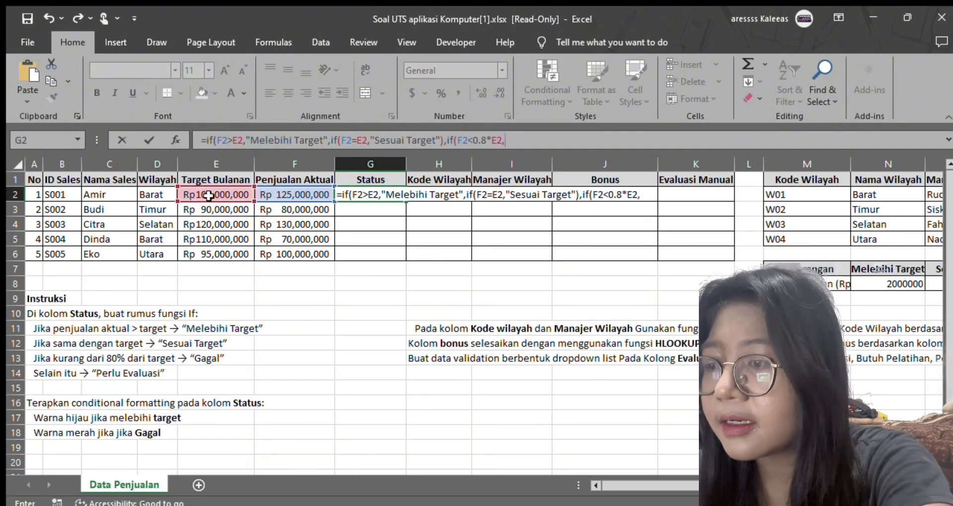
{"action": "type", "text": "\""}
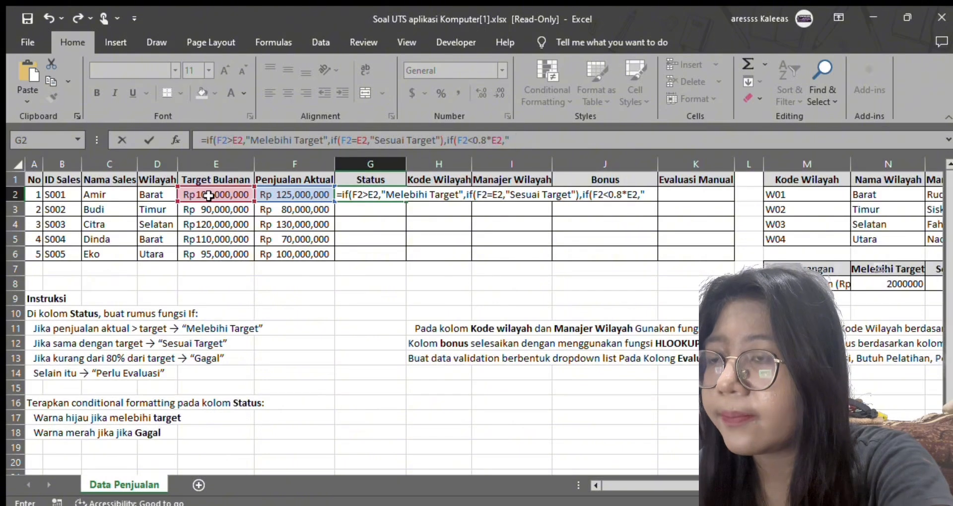
{"action": "type", "text": "Gaga"}
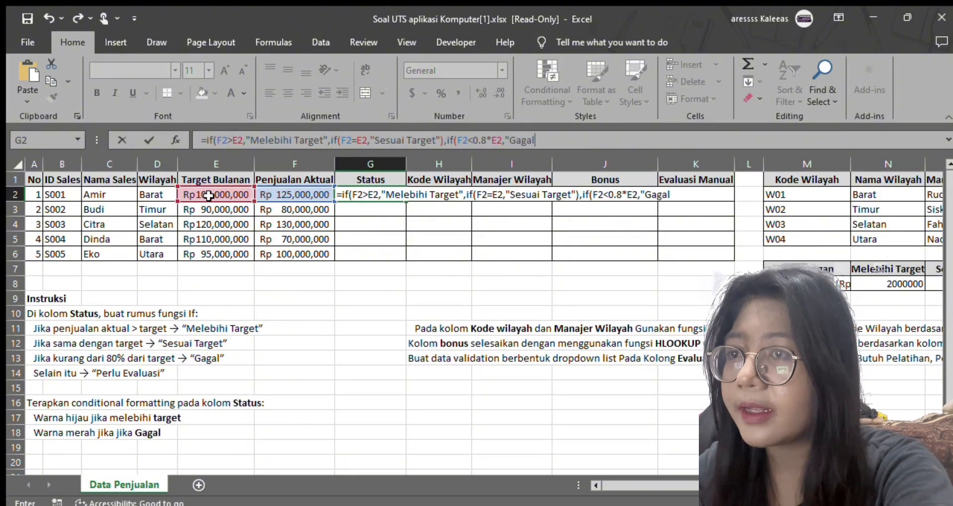
{"action": "type", "text": "l"}
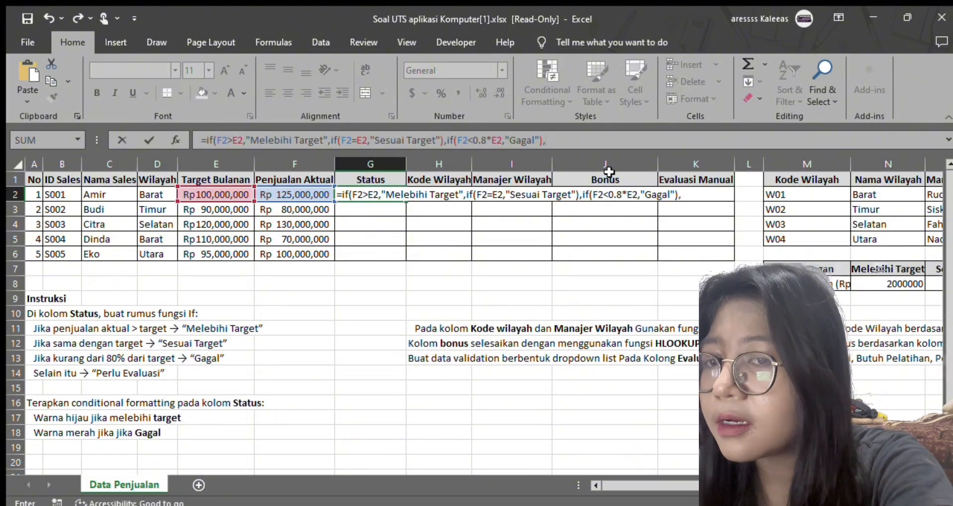
Finish the G2 formula with the fallback text "Perlu dievaluasi" and a closing parenthesis, and try to enter it
{"action": "type", "text": "\"perlu"}
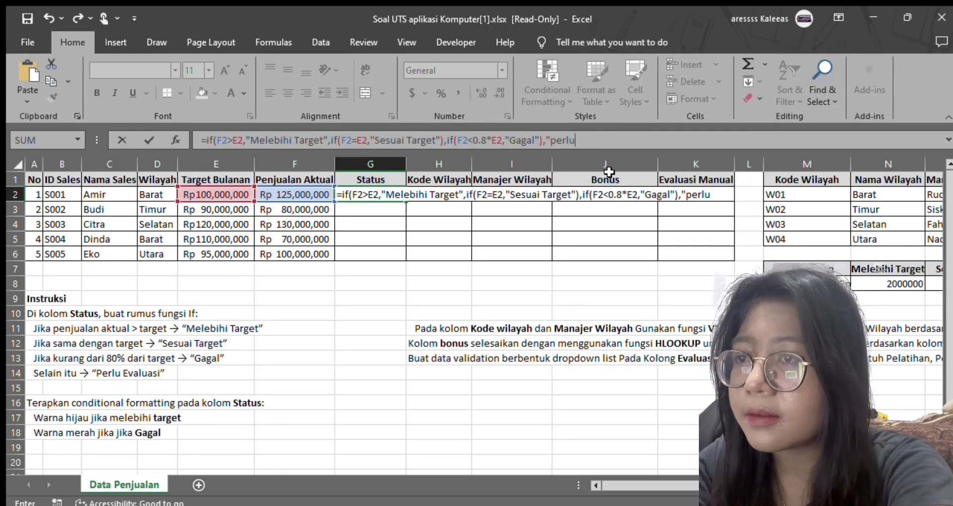
{"action": "key", "text": "BackSpace"}
{"action": "key", "text": "BackSpace"}
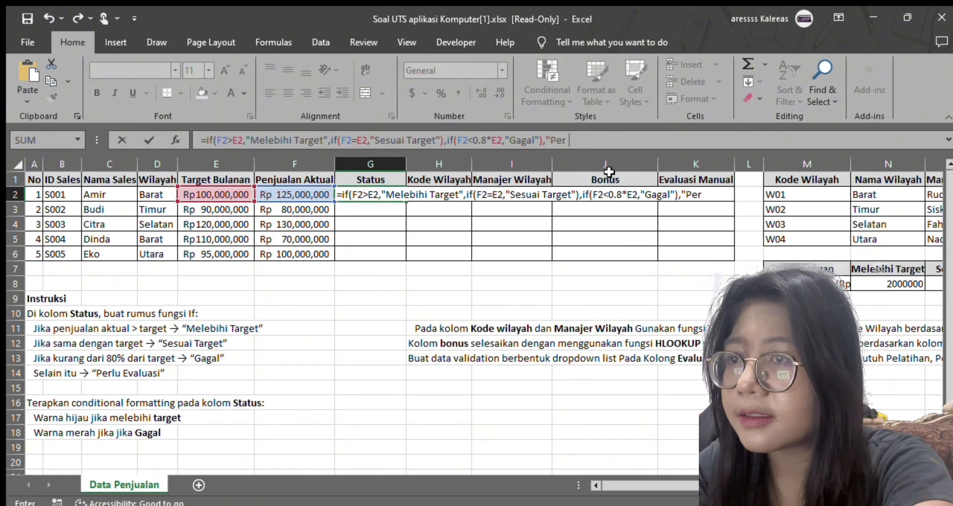
{"action": "type", "text": "Perlu diev"}
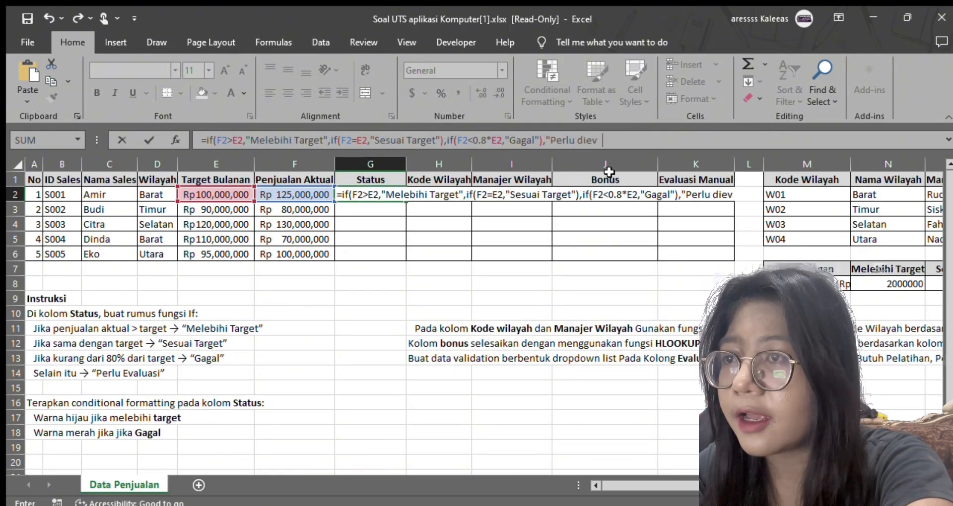
{"action": "type", "text": "aluasi\")"}
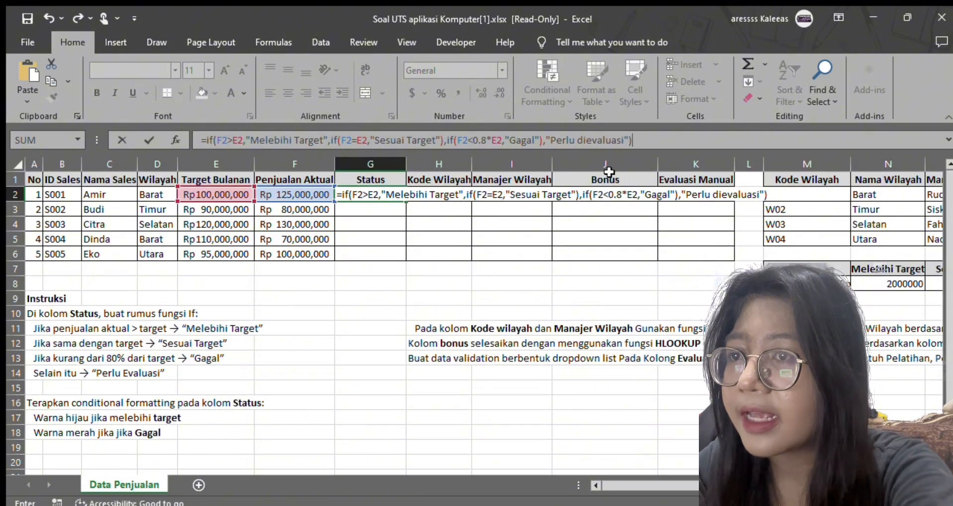
{"action": "key", "text": "Return"}
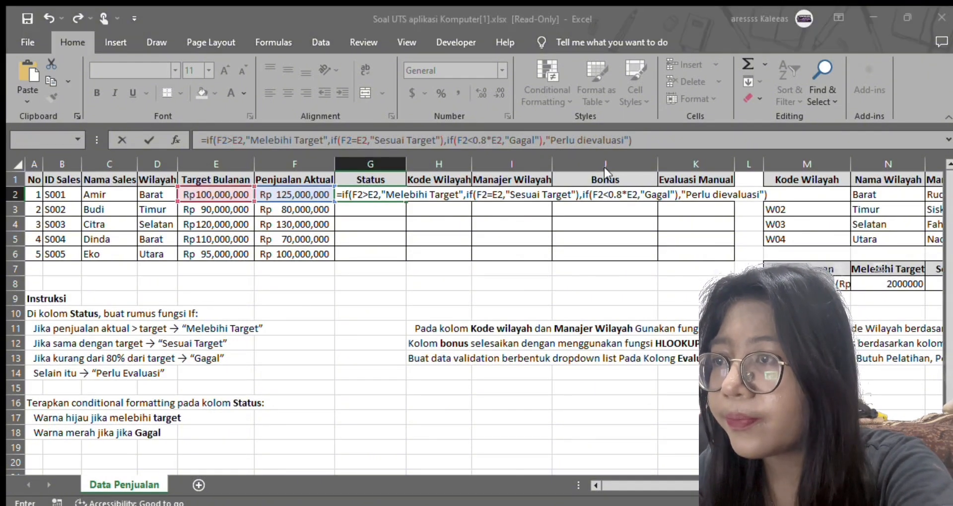
{"action": "key", "text": "Return"}
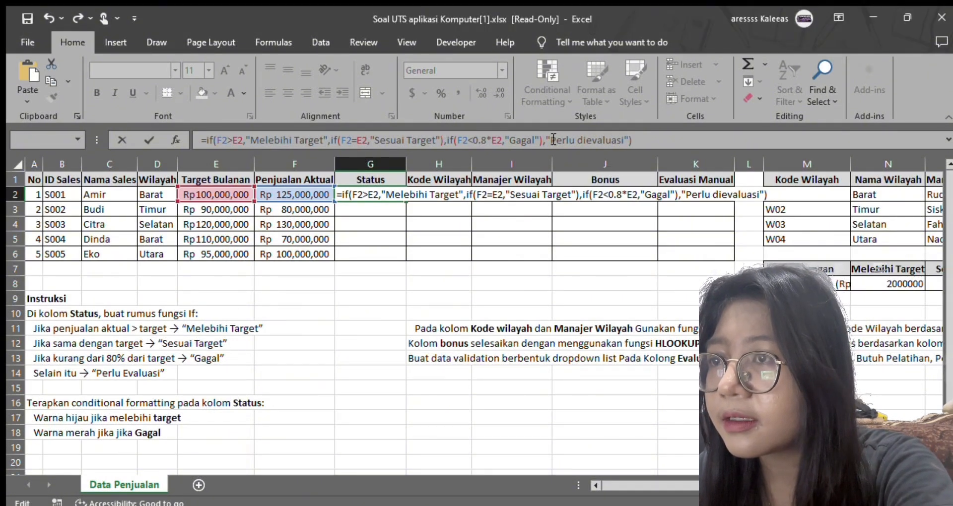
Remove the misplaced closing parentheses after "Gagal" and "Sesuai Target" in the G2 formula and enter it
{"action": "key", "text": "BackSpace"}
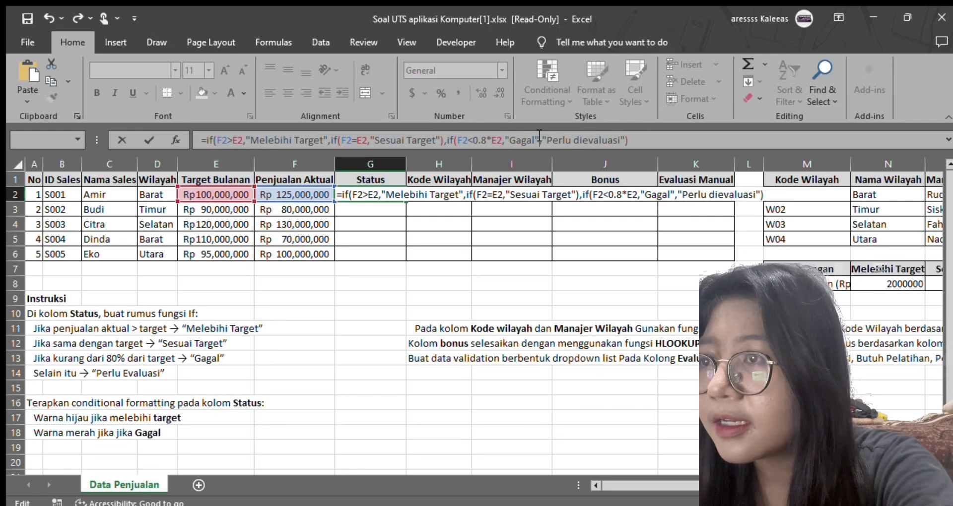
{"action": "left_click", "coordinate": [446, 143]}
{"action": "key", "text": "BackSpace"}
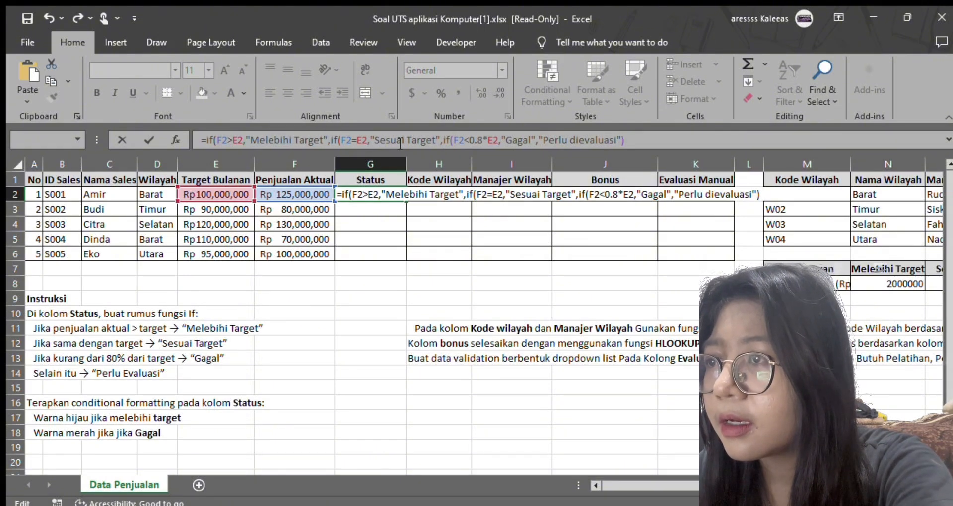
{"action": "key", "text": "Return"}
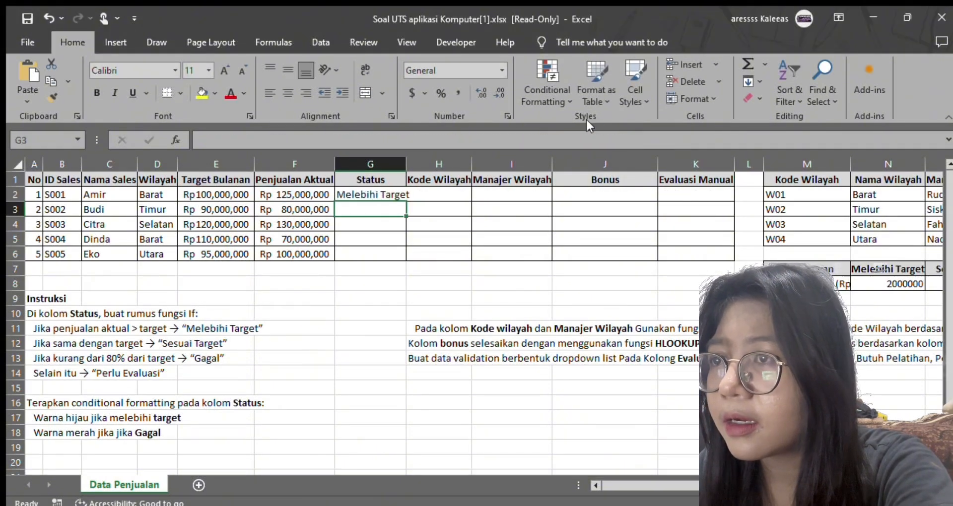
Widen the Status column to fit its text and fill the G2 formula down to G6
{"action": "key", "text": "Up"}
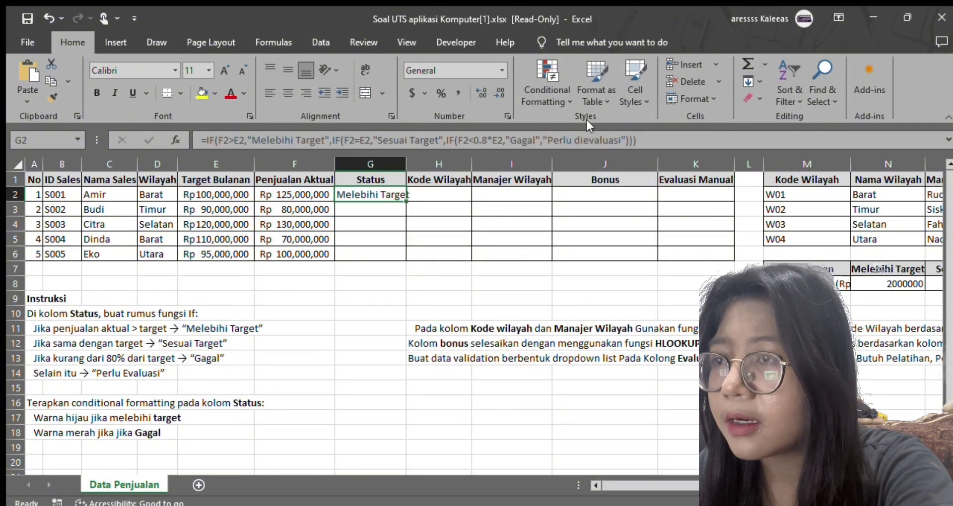
{"action": "double_click", "coordinate": [406, 165]}
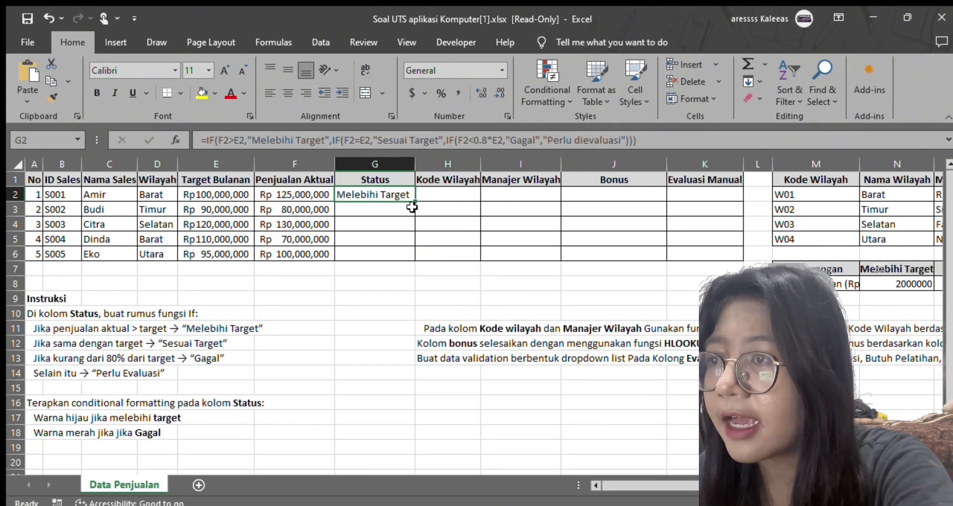
{"action": "left_click_drag", "start_coordinate": [414, 201], "coordinate": [417, 259]}
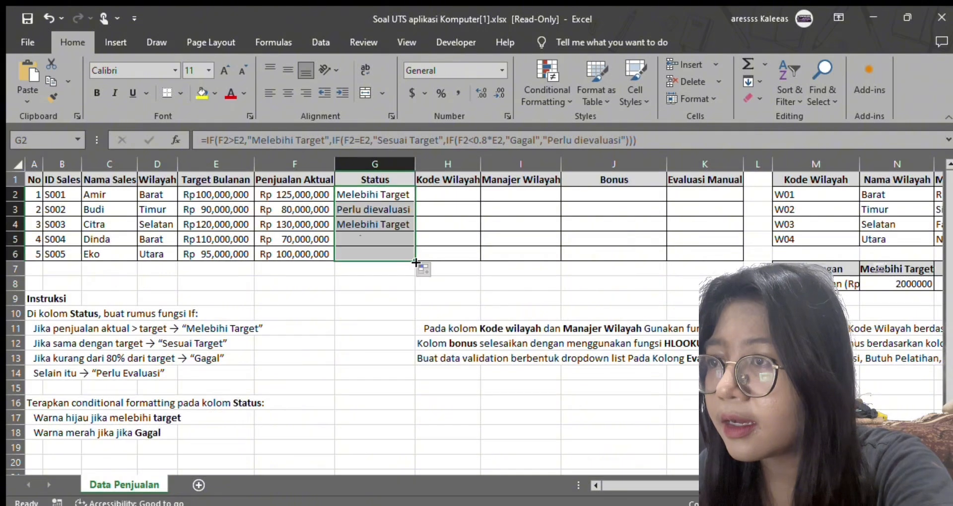
Review the Status results against the Penjualan Aktual values and look over the empty Kode Wilayah and Manajer Wilayah columns
{"action": "left_click", "coordinate": [411, 215]}
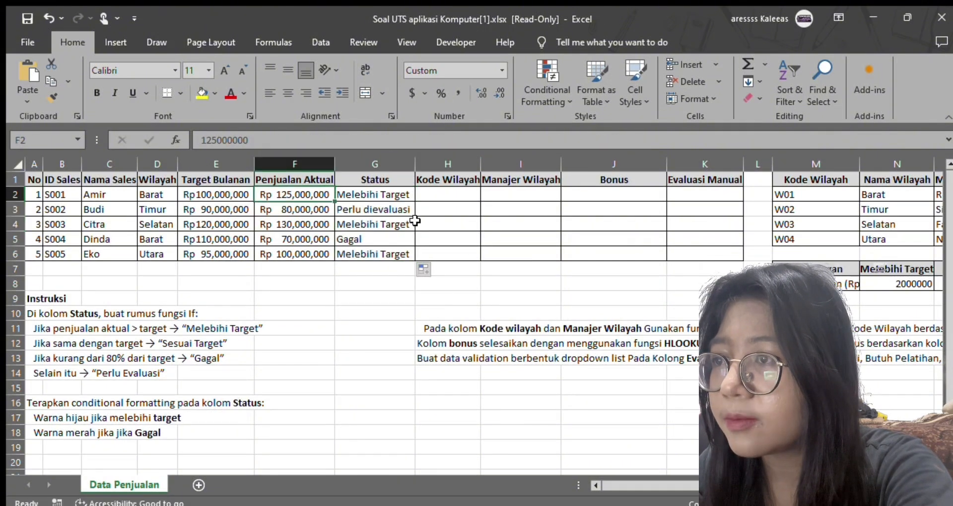
{"action": "key", "text": "Down"}
{"action": "key", "text": "Down"}
{"action": "key", "text": "Down"}
{"action": "key", "text": "Down"}
{"action": "left_click", "coordinate": [363, 205]}
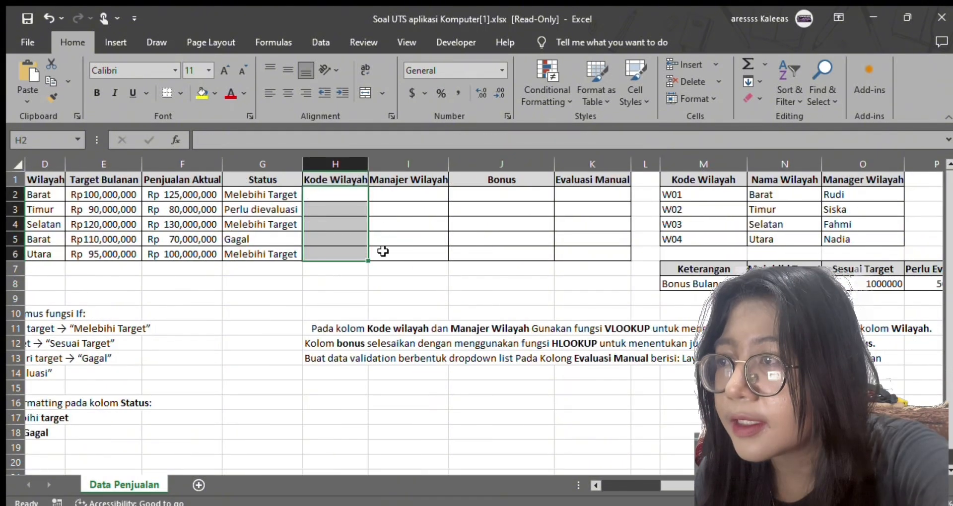
{"action": "left_click", "coordinate": [385, 228]}
{"action": "scroll", "coordinate": [385, 228], "scroll_direction": "right", "scroll_amount": 2}
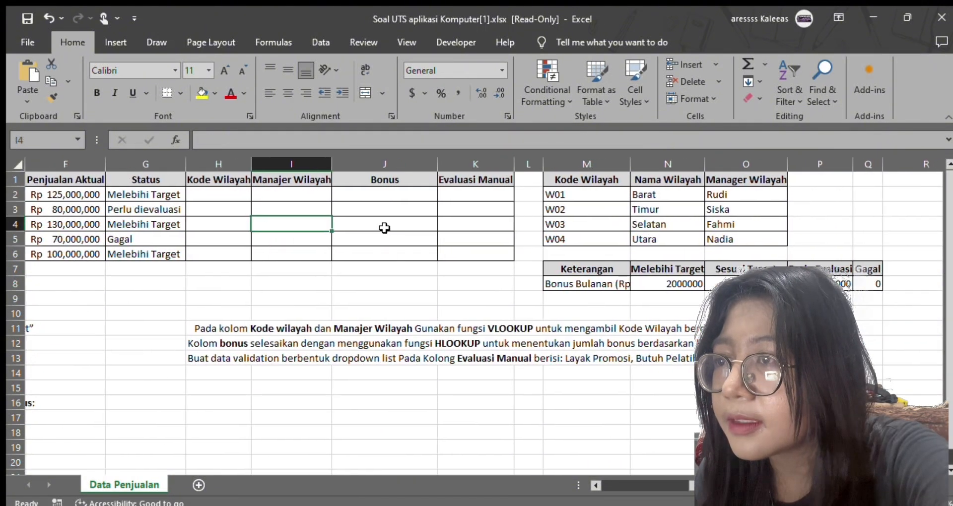
{"action": "left_click", "coordinate": [215, 223]}
{"action": "left_click", "coordinate": [238, 286]}
{"action": "type", "text": "rumus "}
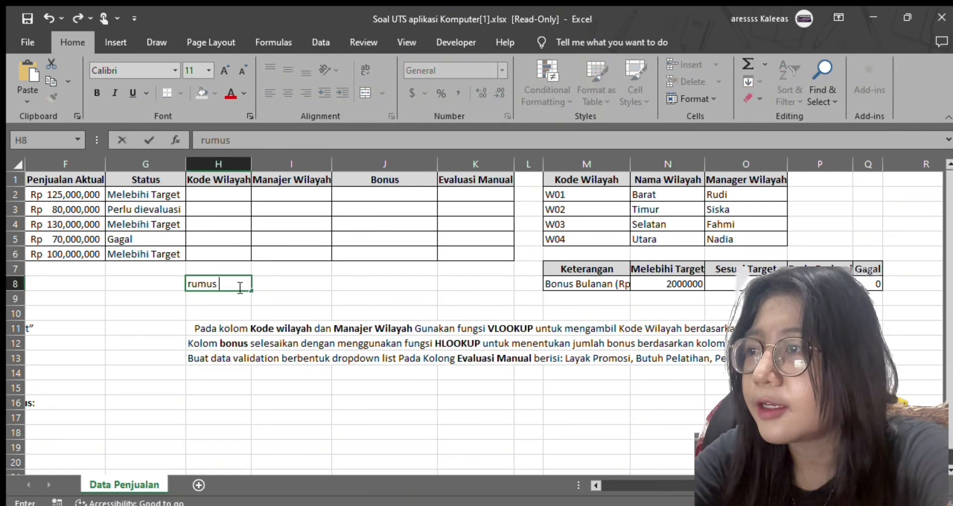
{"action": "type", "text": "vlookup"}
{"action": "key", "text": "Return"}
{"action": "left_click", "coordinate": [238, 285]}
{"action": "key", "text": "Delete"}
{"action": "key", "text": "Return"}
Examine the Wilayah values in D2:D6 and the column order of the region lookup table starting with Kode Wilayah
{"action": "scroll", "coordinate": [85, 194], "scroll_direction": "left", "scroll_amount": 3}
{"action": "left_click_drag", "start_coordinate": [148, 195], "coordinate": [167, 256]}
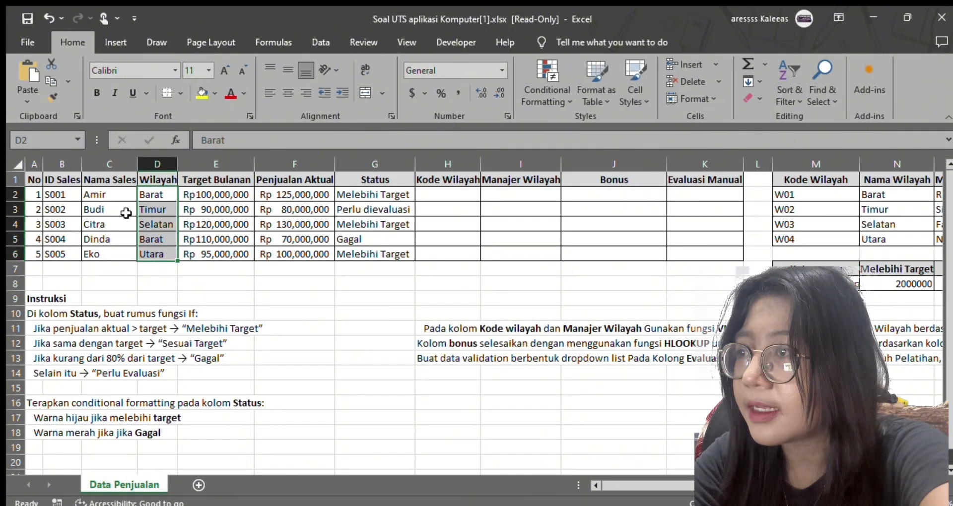
{"action": "scroll", "coordinate": [629, 198], "scroll_direction": "right", "scroll_amount": 1}
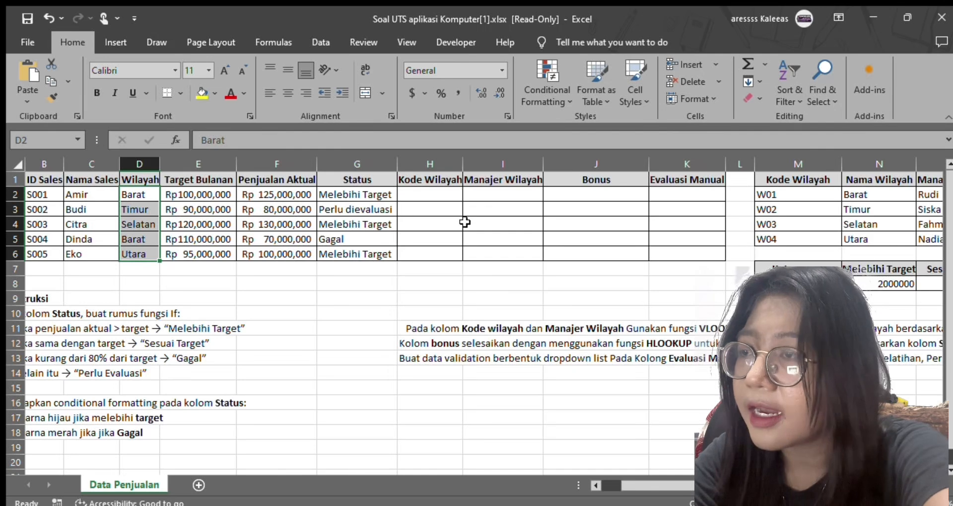
{"action": "scroll", "coordinate": [600, 266], "scroll_direction": "right", "scroll_amount": 3}
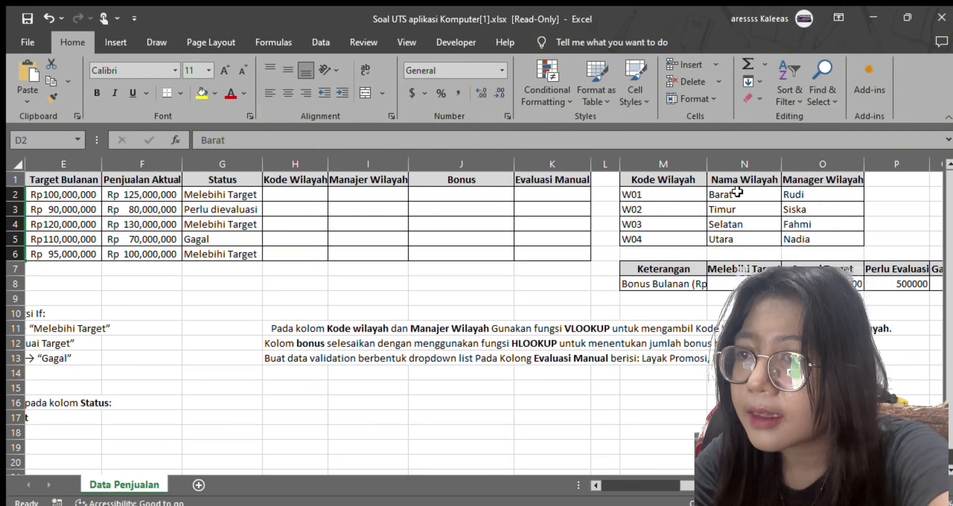
{"action": "scroll", "coordinate": [614, 248], "scroll_direction": "right", "scroll_amount": 2}
{"action": "left_click", "coordinate": [537, 207]}
{"action": "key", "text": "Up"}
{"action": "key", "text": "Up"}
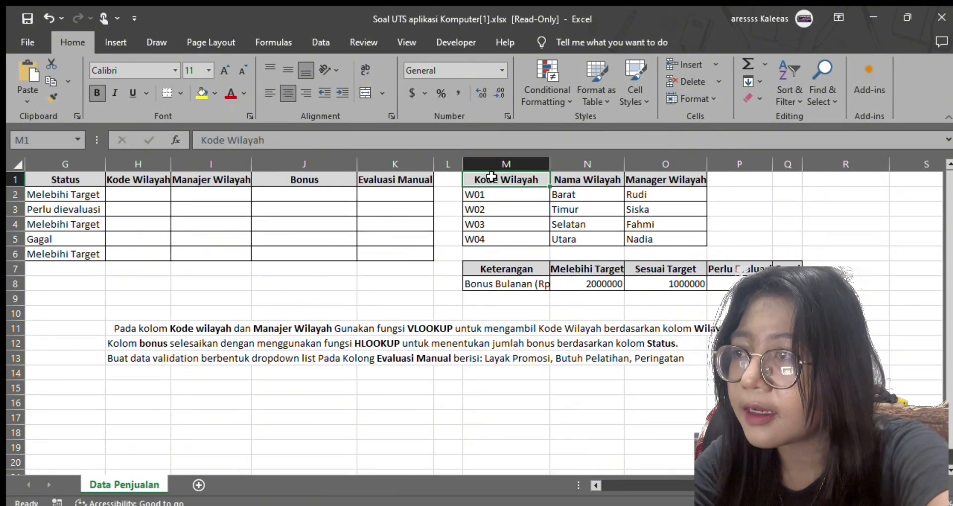
{"action": "left_click_drag", "start_coordinate": [492, 176], "coordinate": [503, 236]}
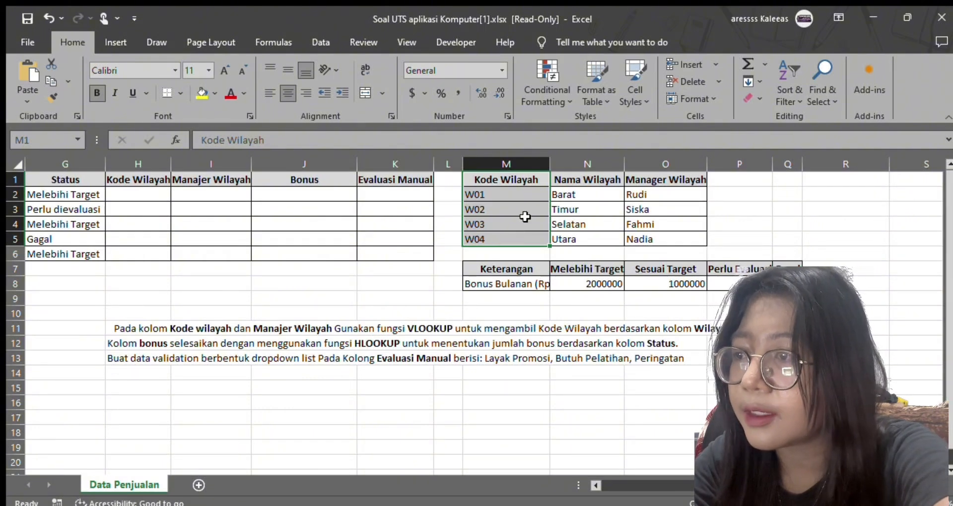
{"action": "left_click", "coordinate": [512, 170]}
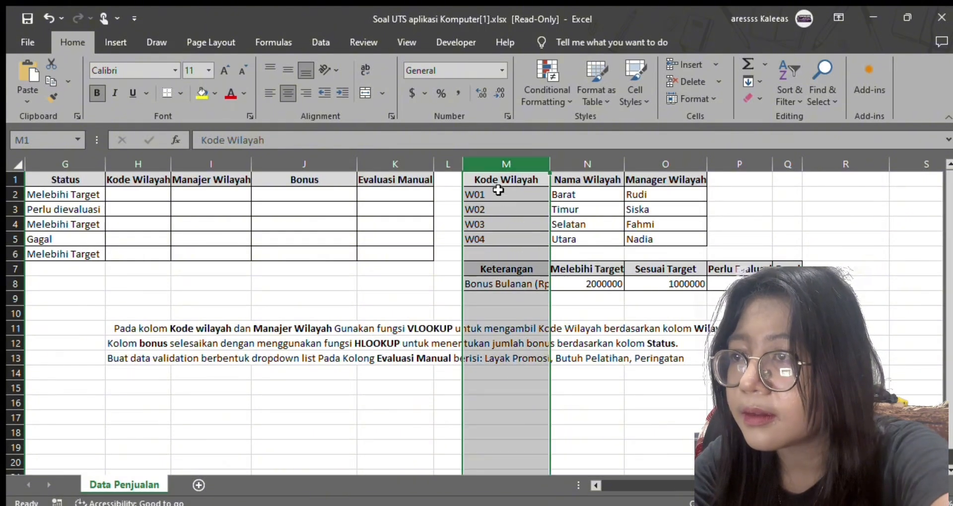
Move the lookup table's Kode Wilayah column from M1:M5 to the empty area starting at M15
{"action": "left_click", "coordinate": [497, 191]}
{"action": "key", "text": "Up"}
{"action": "key", "text": "shift+Down"}
{"action": "key", "text": "shift+Down"}
{"action": "key", "text": "shift+Down"}
{"action": "key", "text": "shift+Down"}
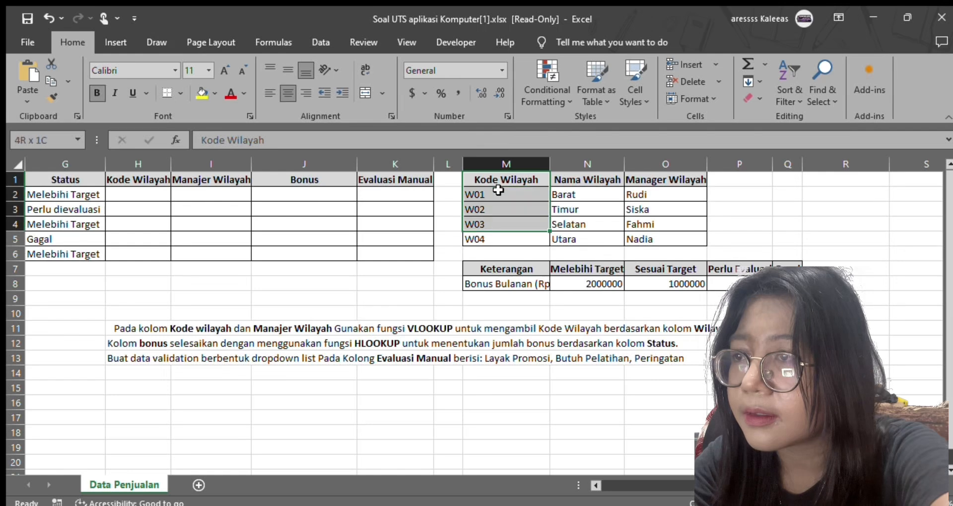
{"action": "key", "text": "ctrl+c"}
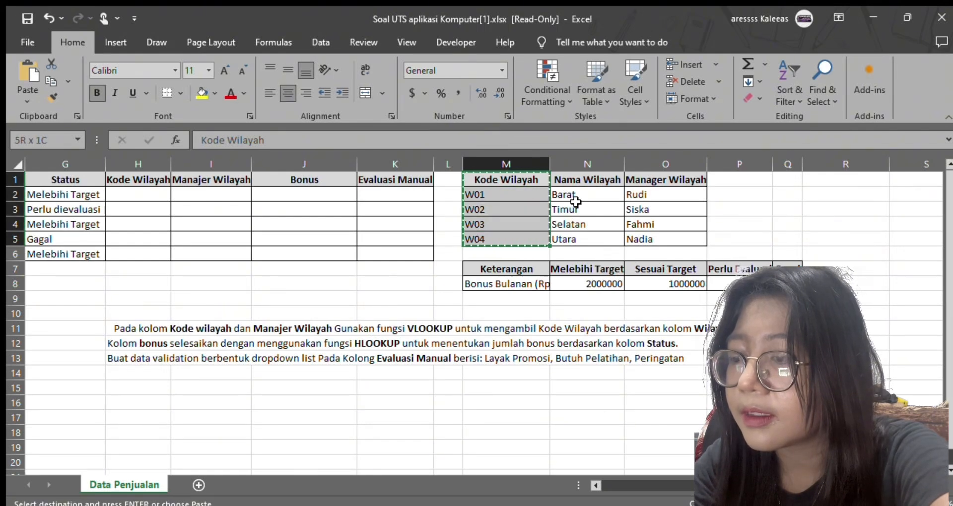
{"action": "left_click", "coordinate": [520, 389]}
{"action": "key", "text": "ctrl+v"}
{"action": "left_click_drag", "start_coordinate": [573, 176], "coordinate": [647, 234]}
{"action": "key", "text": "ctrl+x"}
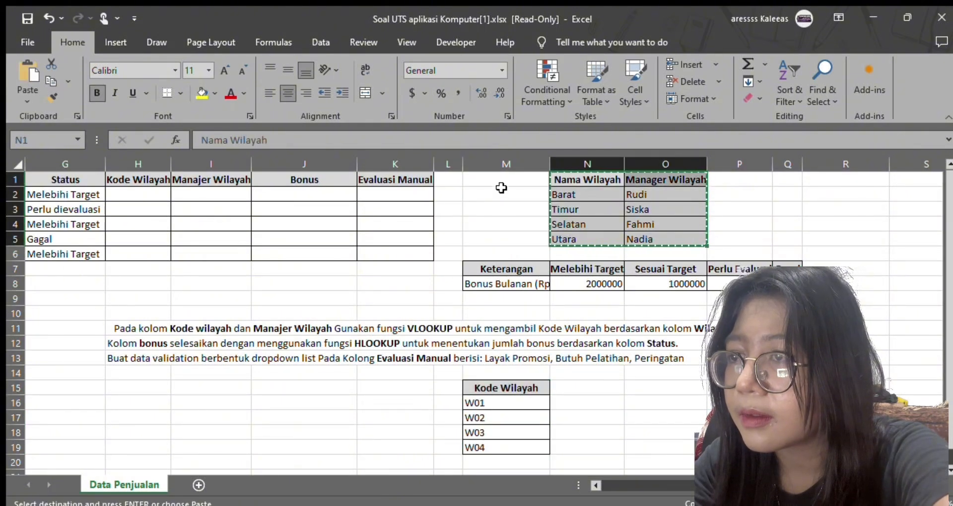
{"action": "left_click", "coordinate": [493, 176]}
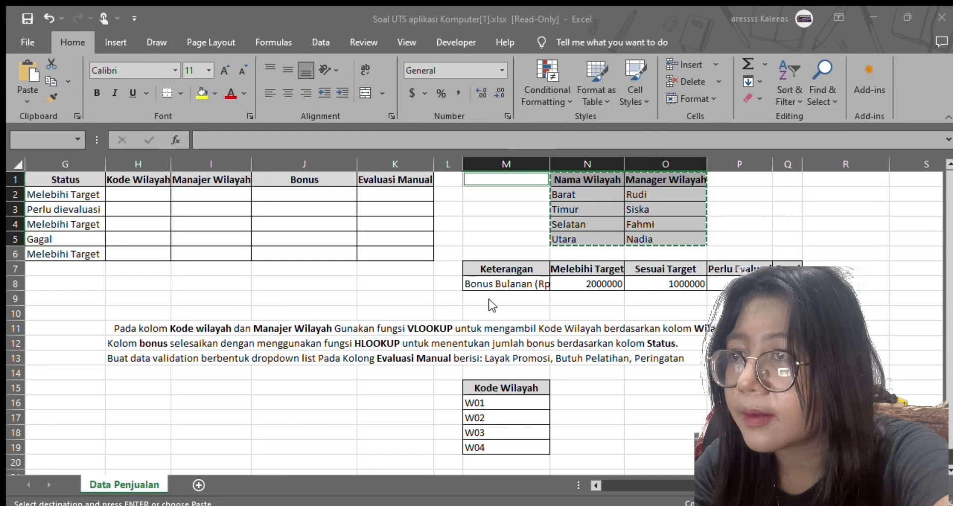
{"action": "left_click", "coordinate": [587, 199]}
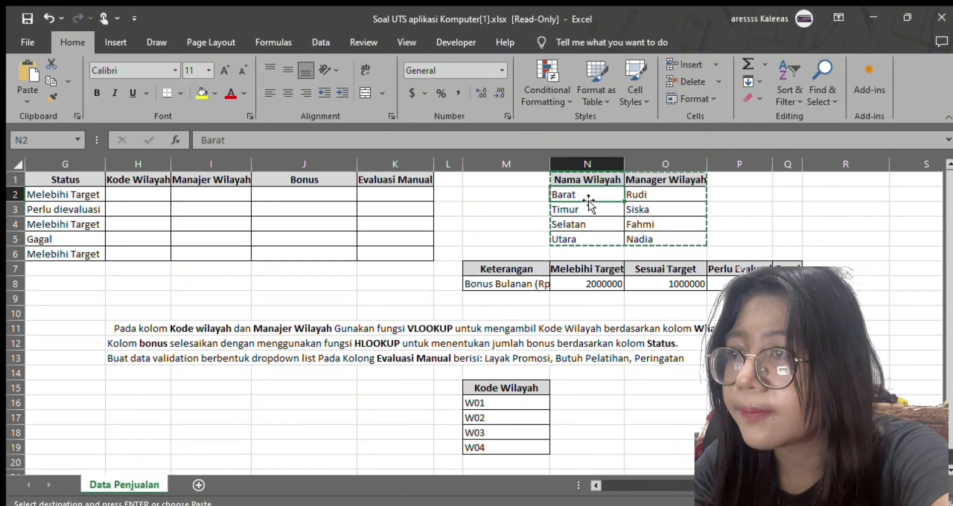
{"action": "key", "text": "Up"}
{"action": "key", "text": "shift+Down"}
{"action": "key", "text": "shift+Down"}
{"action": "key", "text": "shift+Down"}
{"action": "key", "text": "shift+Down"}
{"action": "key", "text": "ctrl+x"}
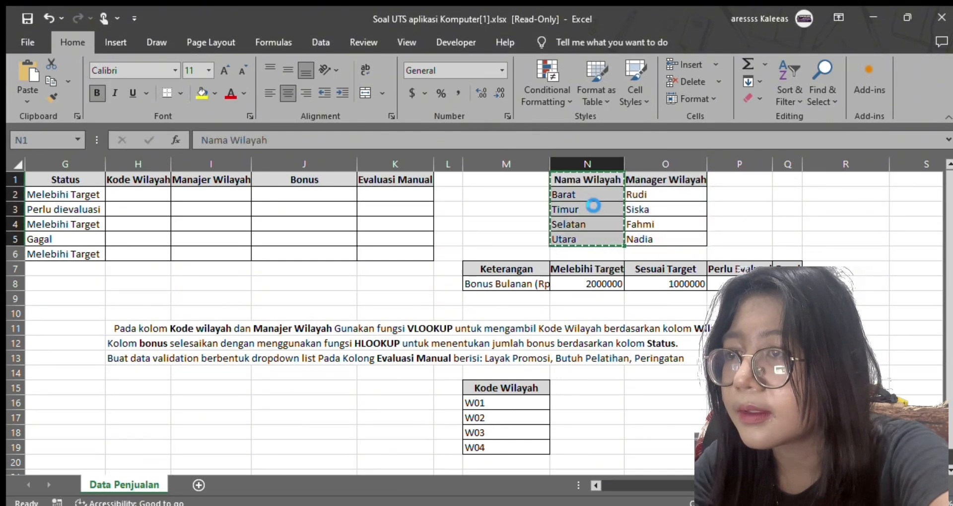
{"action": "key", "text": "Left"}
{"action": "key", "text": "Left"}
{"action": "key", "text": "Right"}
{"action": "key", "text": "ctrl+c"}
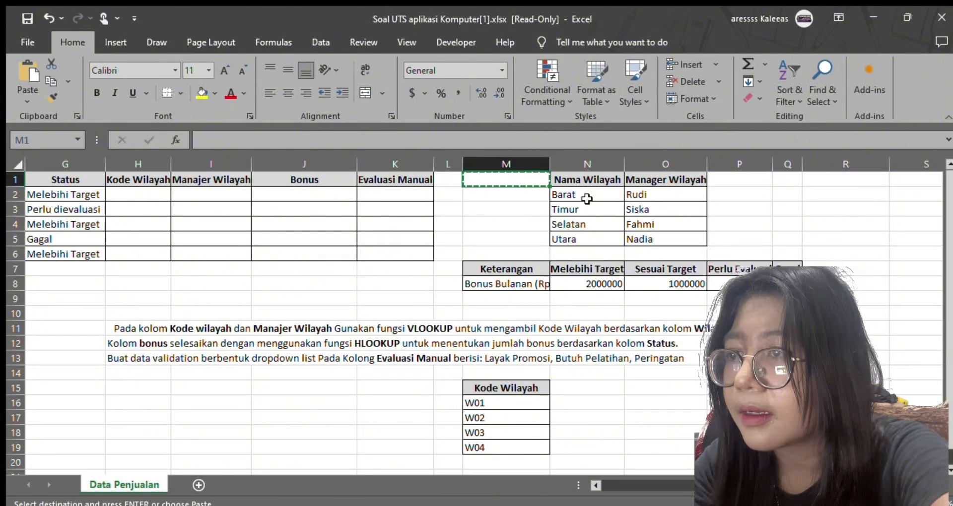
{"action": "key", "text": "ctrl+v"}
Move the Nama Wilayah column from N1:N5 to M1:M5 as the lookup table's first column
{"action": "key", "text": "Right"}
{"action": "key", "text": "shift+Down"}
{"action": "key", "text": "shift+Down"}
{"action": "key", "text": "shift+Down"}
{"action": "key", "text": "shift+Down"}
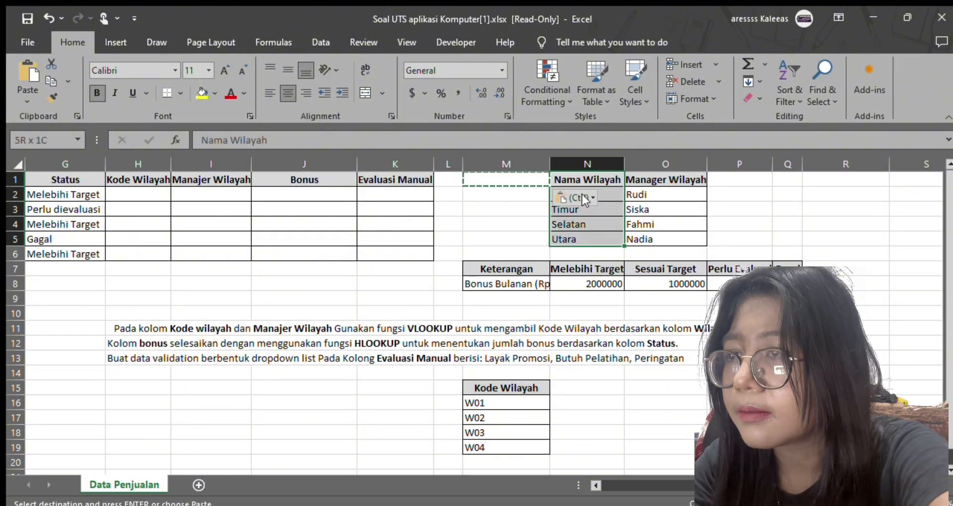
{"action": "key", "text": "ctrl+x"}
{"action": "key", "text": "Left"}
{"action": "key", "text": "ctrl+v"}
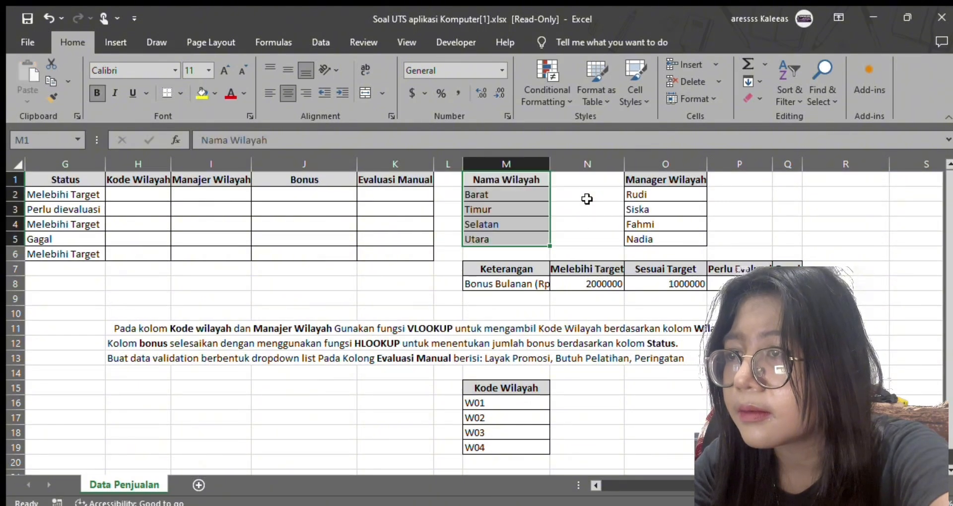
Move the Kode Wilayah column from M15:M19 to N1:N5, between Nama Wilayah and Manager Wilayah
{"action": "left_click", "coordinate": [525, 386]}
{"action": "key", "text": "shift+Down"}
{"action": "key", "text": "shift+Down"}
{"action": "key", "text": "shift+Down"}
{"action": "key", "text": "shift+Down"}
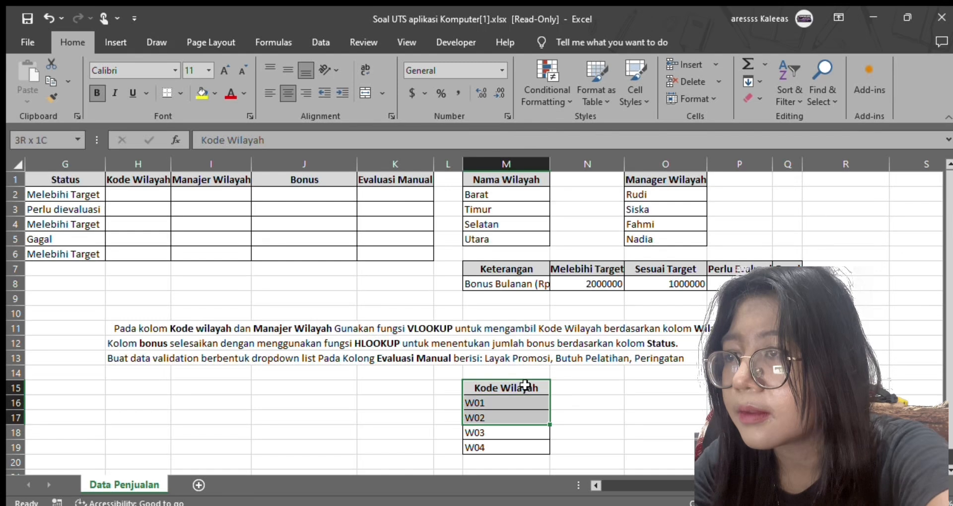
{"action": "key", "text": "ctrl+x"}
{"action": "left_click", "coordinate": [571, 180]}
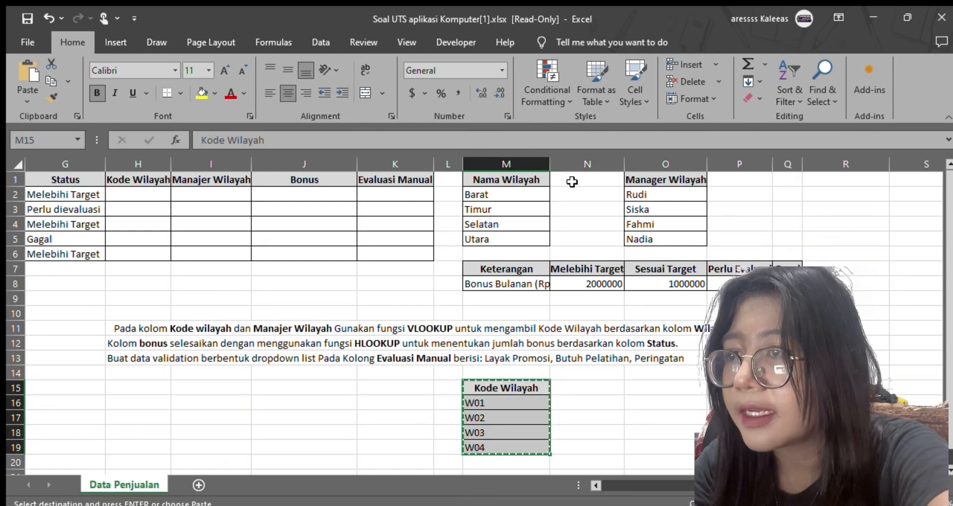
{"action": "key", "text": "ctrl+v"}
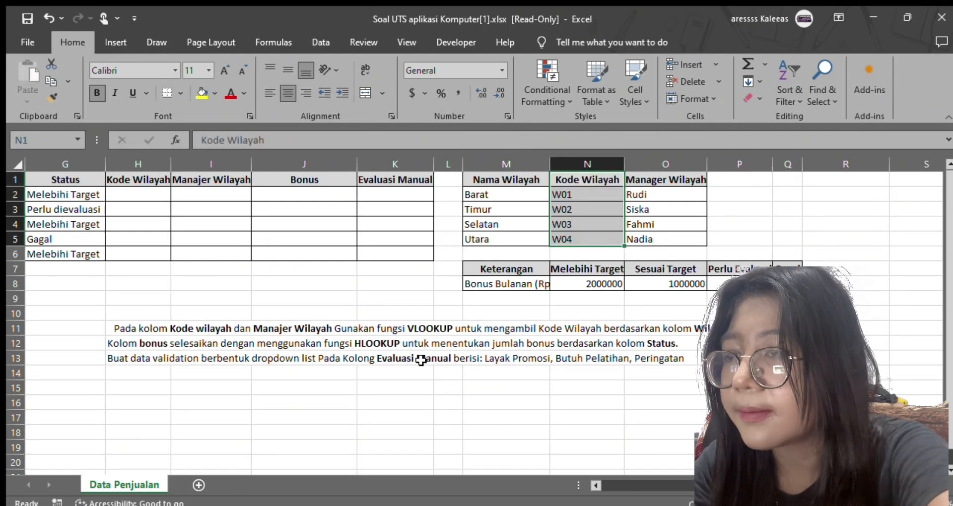
Enter the note "vlookup berfungsi" in cell K16 and highlight the lookup table's Nama Wilayah column
{"action": "left_click", "coordinate": [409, 398]}
{"action": "type", "text": "vlookup berfungsi"}
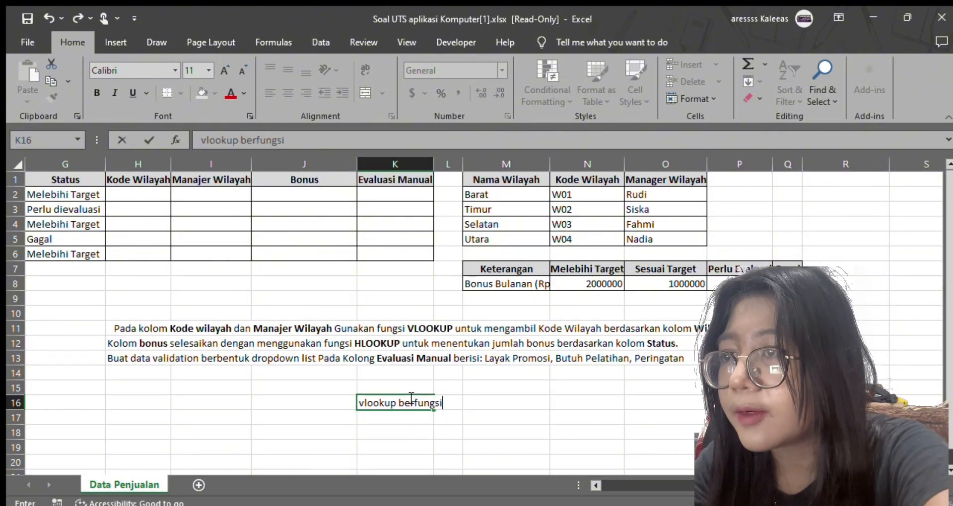
{"action": "key", "text": "Return"}
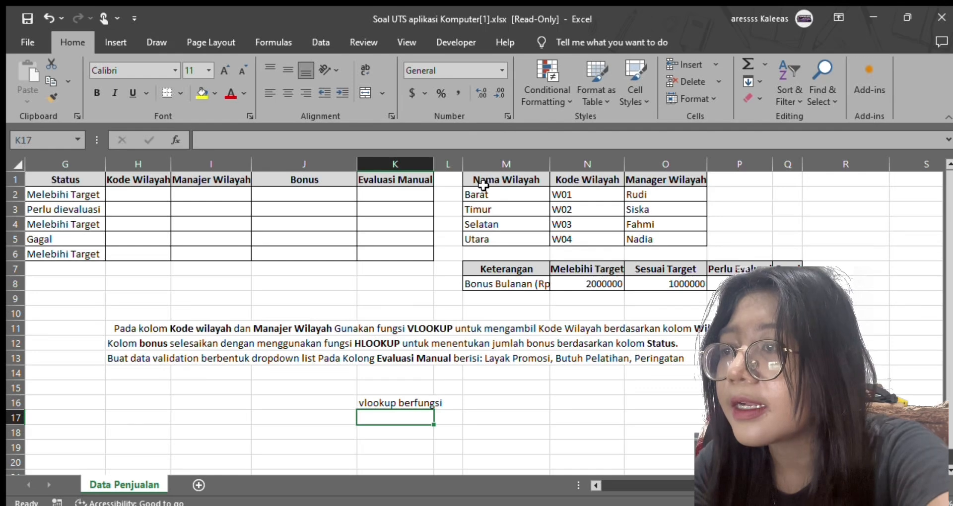
{"action": "scroll", "coordinate": [489, 182], "scroll_direction": "left", "scroll_amount": 3}
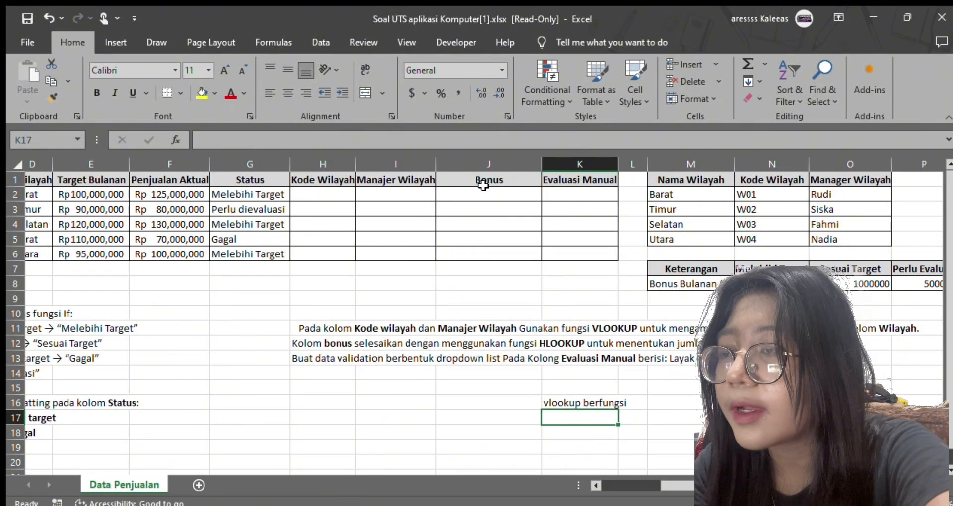
{"action": "scroll", "coordinate": [489, 181], "scroll_direction": "right", "scroll_amount": 2}
{"action": "left_click_drag", "start_coordinate": [633, 178], "coordinate": [663, 241]}
{"action": "left_click", "coordinate": [475, 412]}
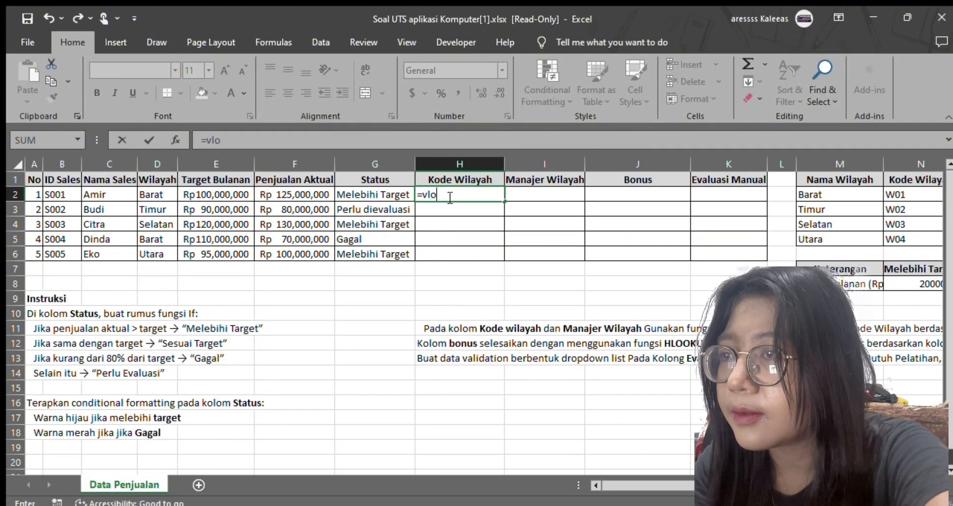
Start a VLOOKUP formula in H2 under Kode Wilayah, using the Wilayah cell D2 as the lookup value
{"action": "type", "text": "okup"}
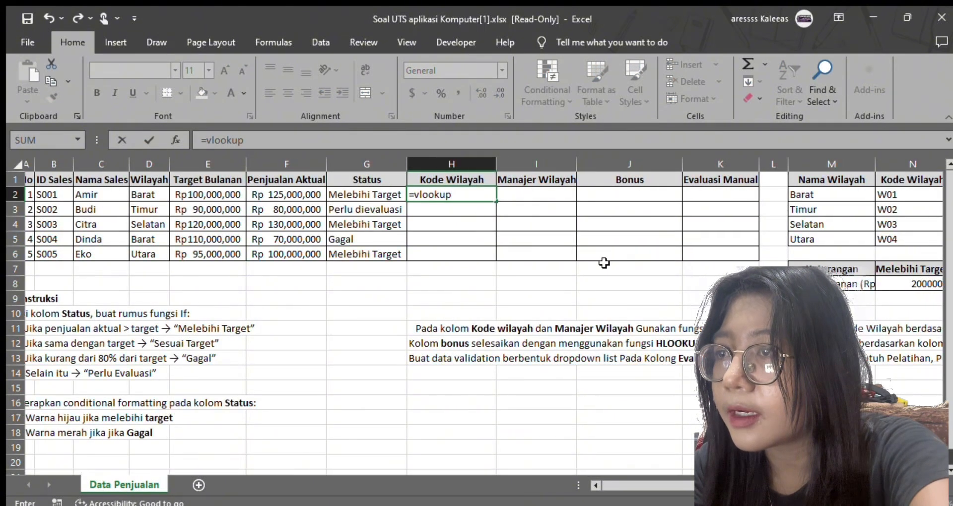
{"action": "scroll", "coordinate": [606, 264], "scroll_direction": "right", "scroll_amount": 3}
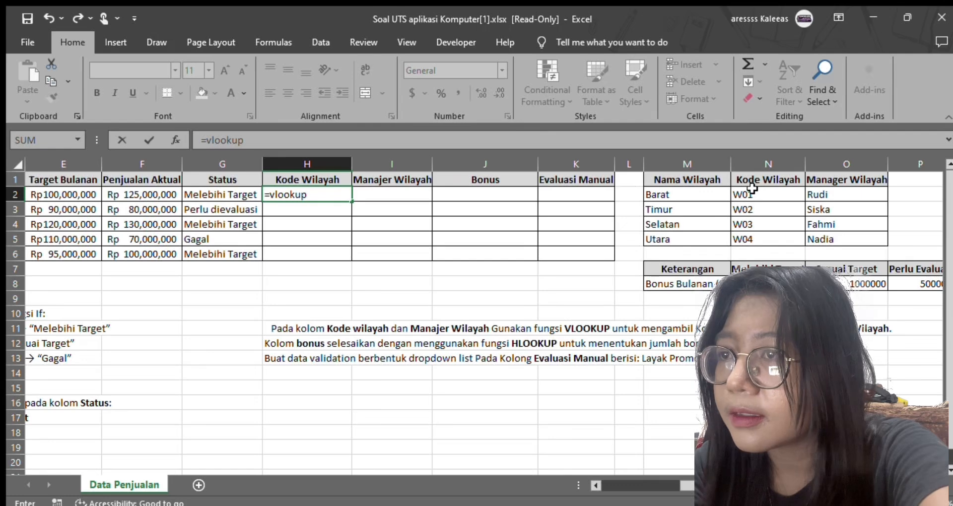
{"action": "type", "text": "("}
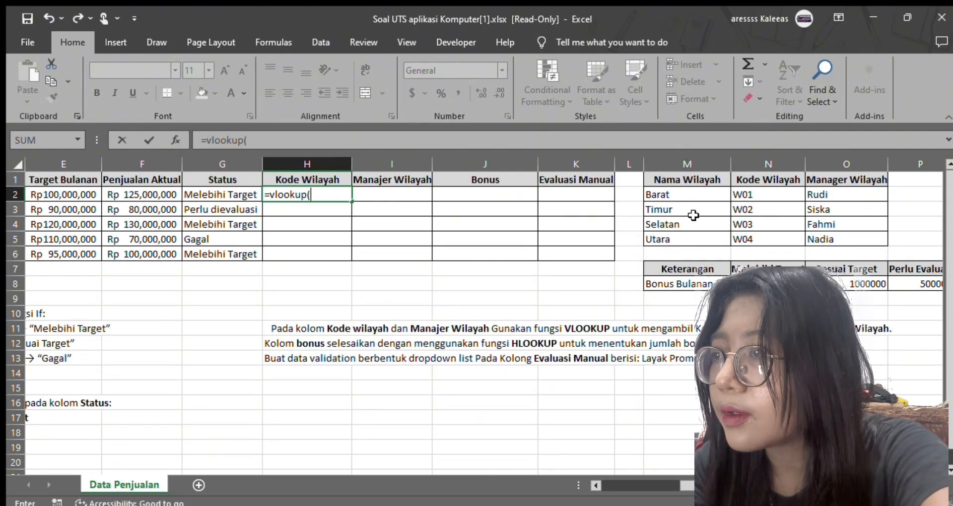
{"action": "scroll", "coordinate": [473, 244], "scroll_direction": "left", "scroll_amount": 3}
{"action": "scroll", "coordinate": [329, 252], "scroll_direction": "right", "scroll_amount": 2}
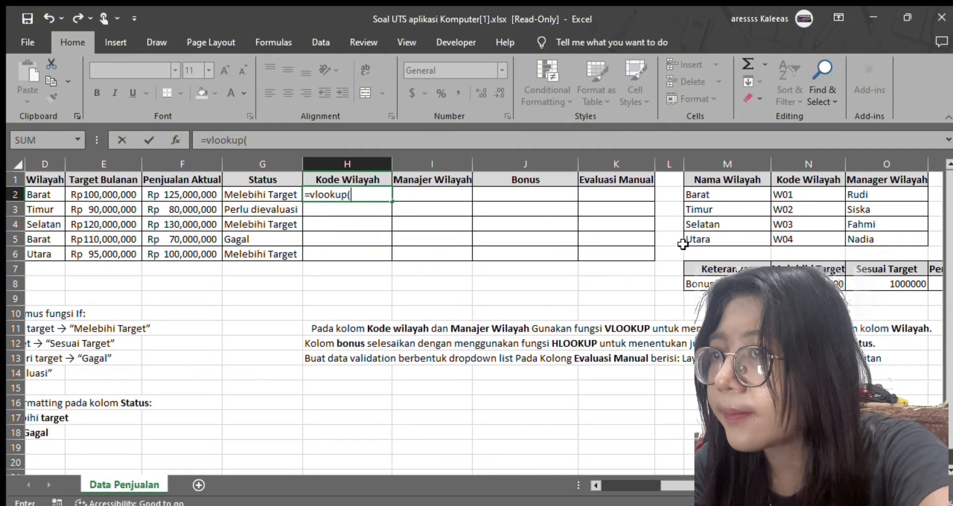
{"action": "scroll", "coordinate": [273, 318], "scroll_direction": "left", "scroll_amount": 3}
{"action": "left_click", "coordinate": [152, 194]}
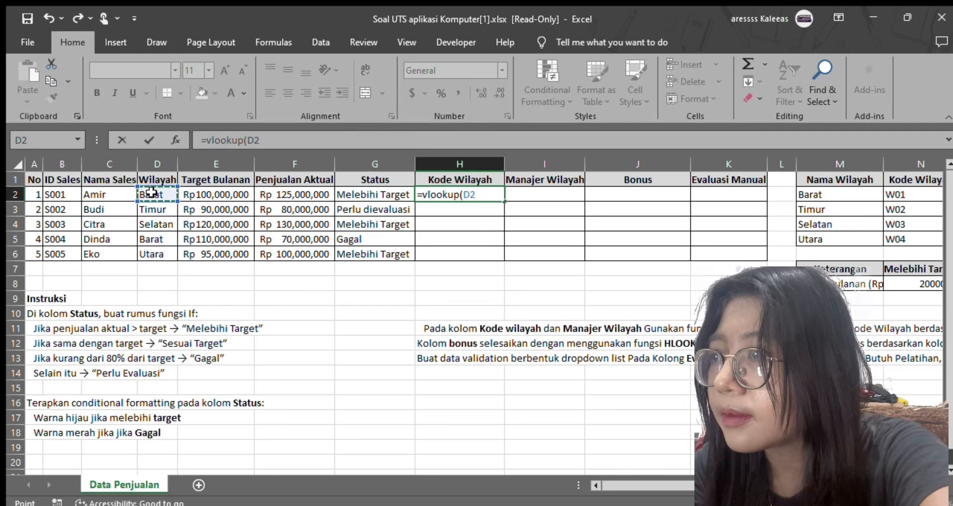
{"action": "type", "text": ","}
Complete the H2 formula with table range M1:O5, column index 2 and match option 0, as =VLOOKUP(D2,M1:O5,2,0)
{"action": "scroll", "coordinate": [507, 265], "scroll_direction": "right", "scroll_amount": 4}
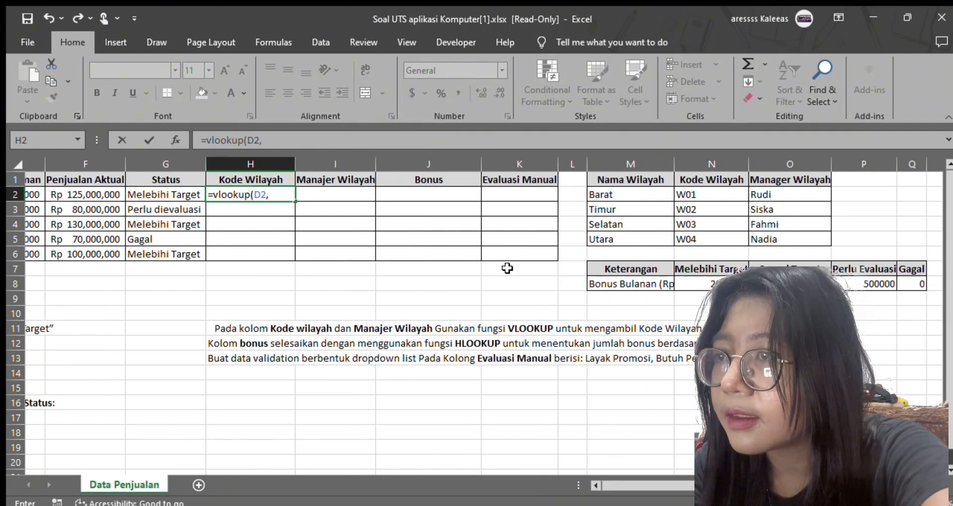
{"action": "left_click_drag", "start_coordinate": [590, 179], "coordinate": [749, 233]}
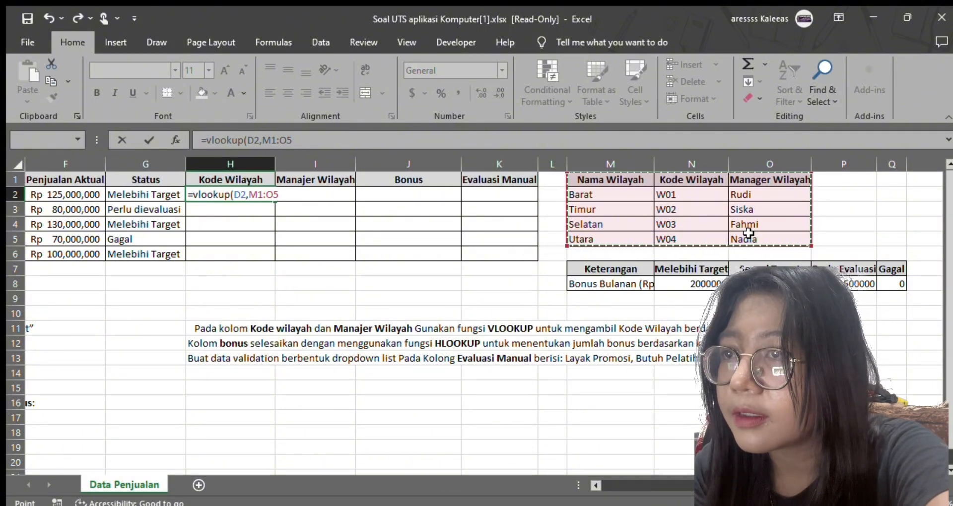
{"action": "mouse_move", "coordinate": [748, 233]}
{"action": "left_mouse_down"}
{"action": "mouse_move", "coordinate": [691, 222]}
{"action": "mouse_move", "coordinate": [740, 249]}
{"action": "mouse_move", "coordinate": [753, 244]}
{"action": "left_mouse_up"}
{"action": "type", "text": ",2,0"}
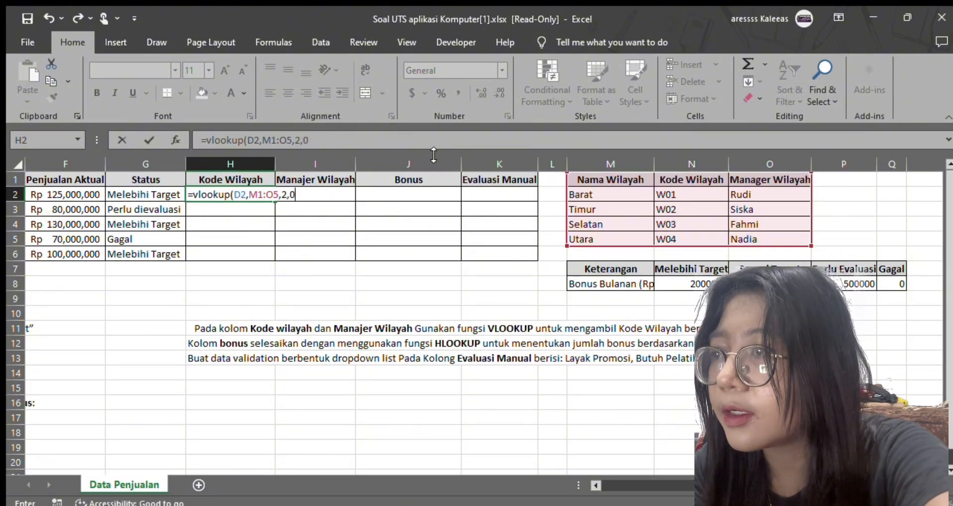
{"action": "key", "text": "BackSpace"}
{"action": "type", "text": "fal"}
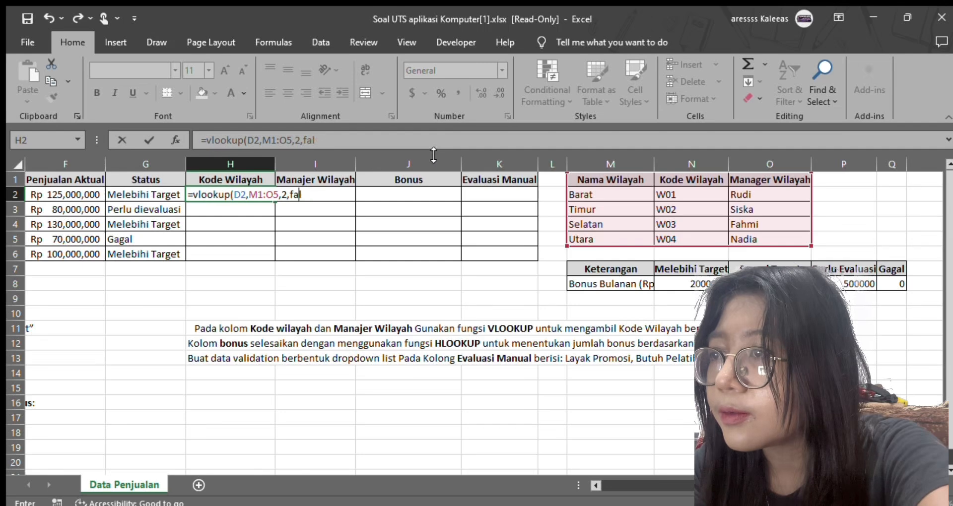
{"action": "type", "text": "se0)"}
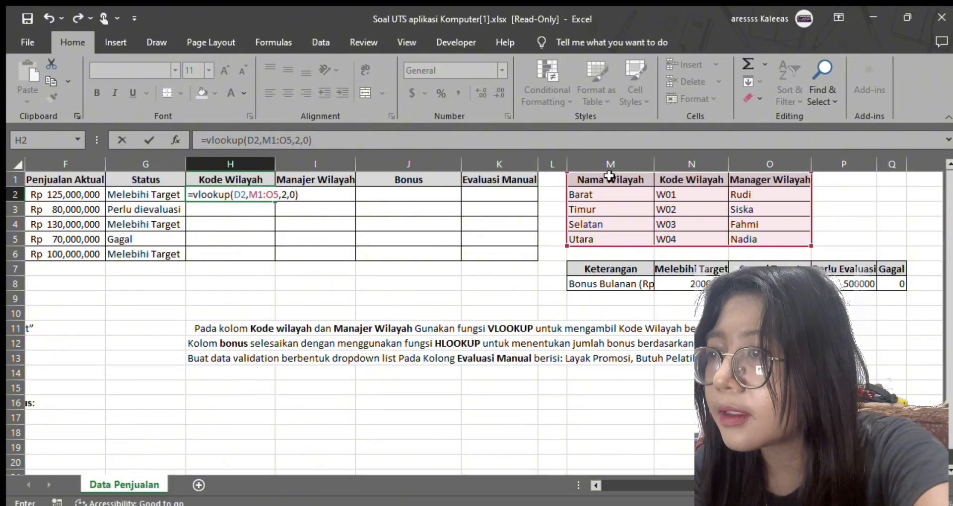
{"action": "scroll", "coordinate": [543, 238], "scroll_direction": "left", "scroll_amount": 2}
{"action": "scroll", "coordinate": [543, 238], "scroll_direction": "right", "scroll_amount": 3}
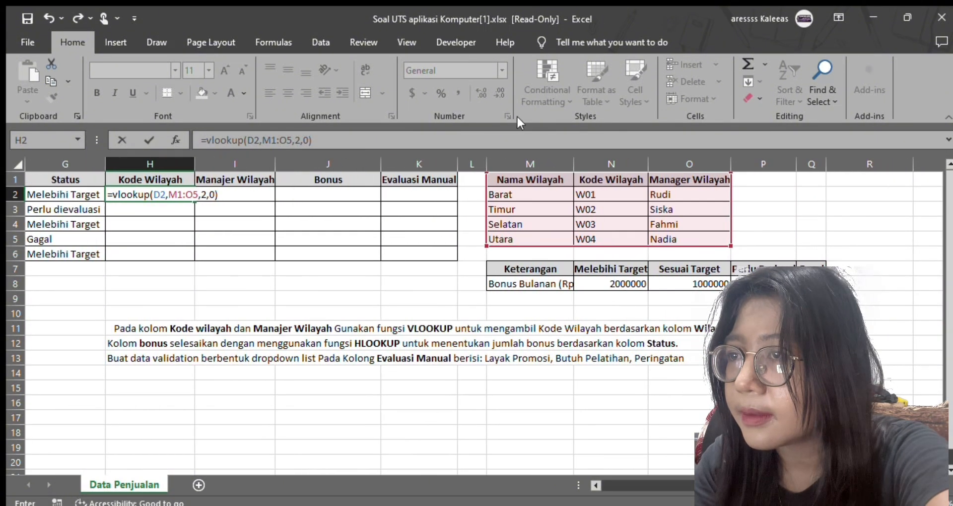
{"action": "scroll", "coordinate": [417, 196], "scroll_direction": "left", "scroll_amount": 3}
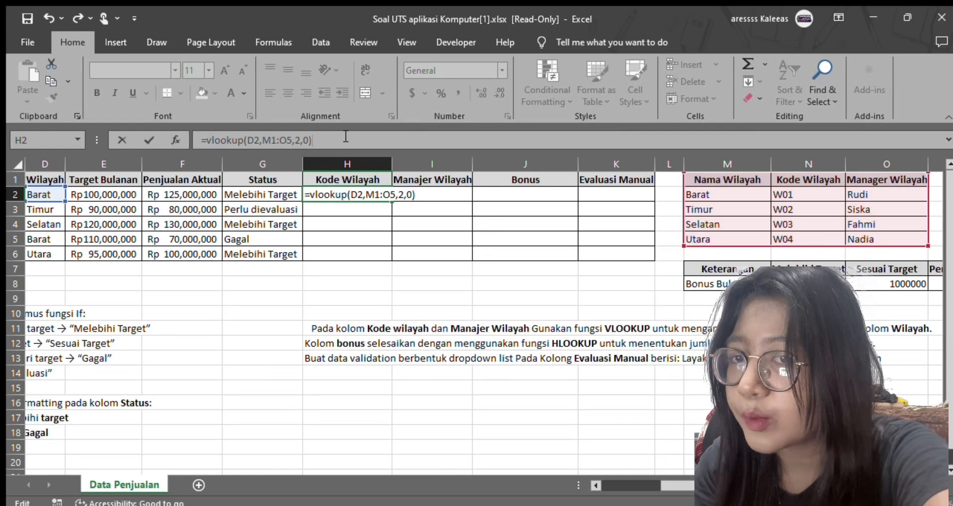
{"action": "key", "text": "Return"}
Fill the Kode Wilayah formula from H2 down to H6 and inspect the table ranges in the copied formulas
{"action": "left_click", "coordinate": [378, 189]}
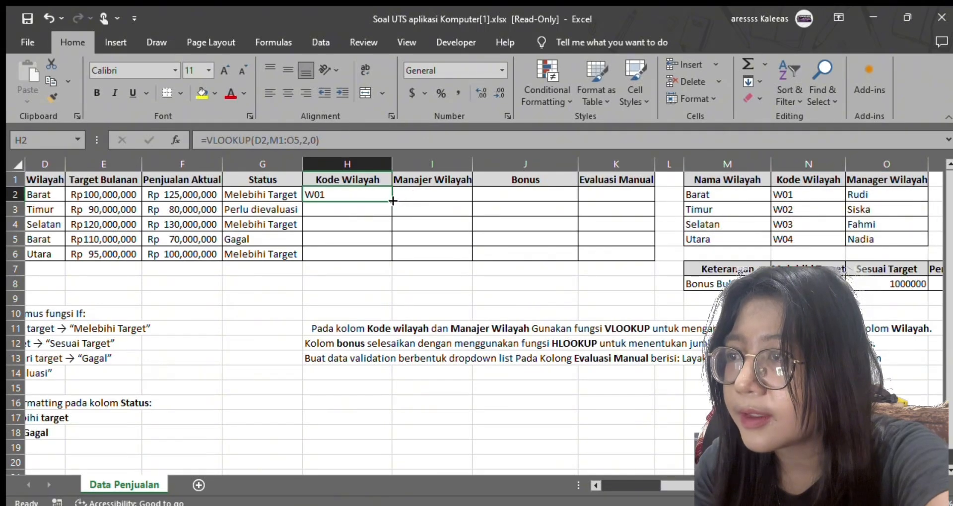
{"action": "left_click_drag", "start_coordinate": [392, 200], "coordinate": [387, 264]}
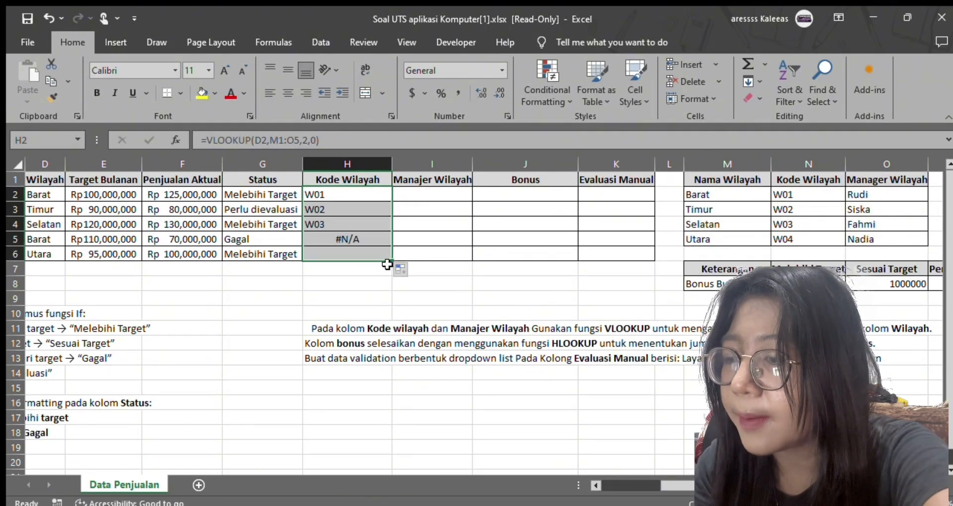
{"action": "scroll", "coordinate": [387, 264], "scroll_direction": "left", "scroll_amount": 3}
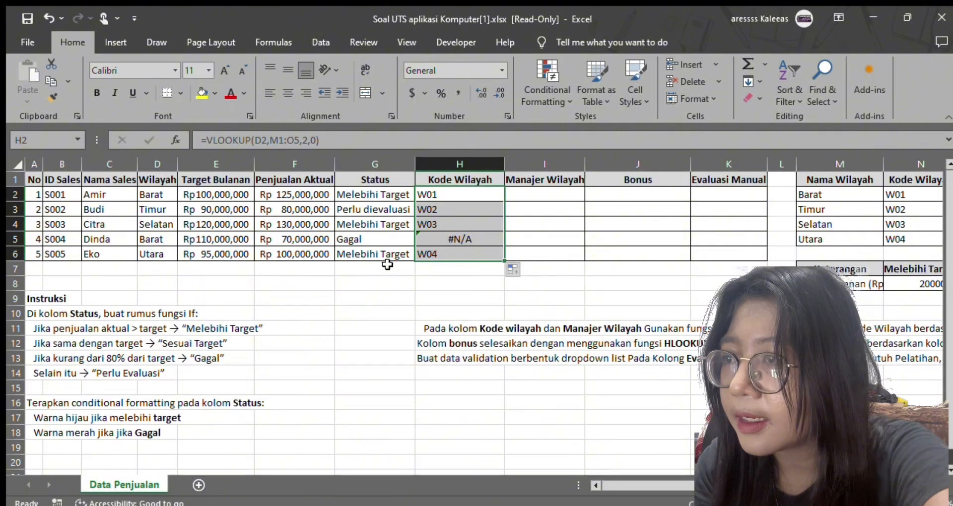
{"action": "left_click", "coordinate": [464, 228]}
{"action": "left_click", "coordinate": [466, 236]}
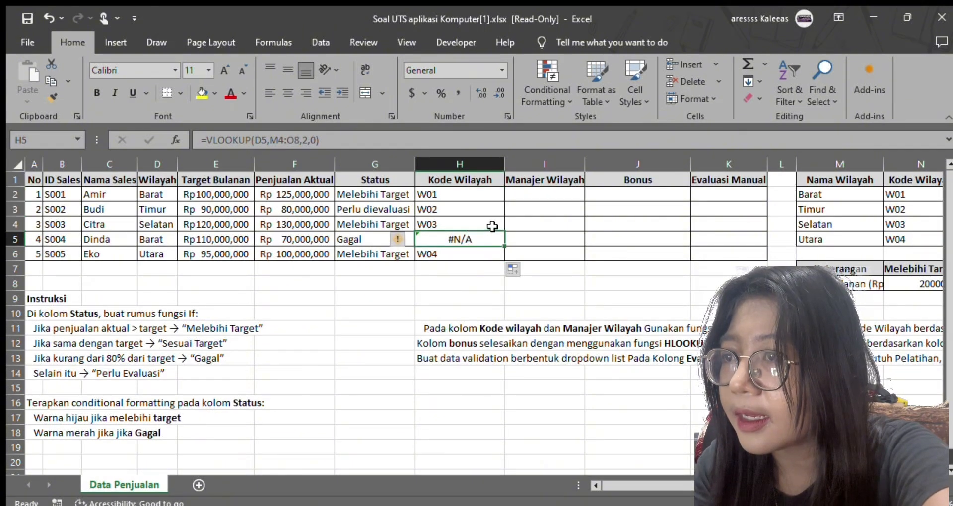
{"action": "key", "text": "Up"}
{"action": "key", "text": "Up"}
{"action": "key", "text": "Up"}
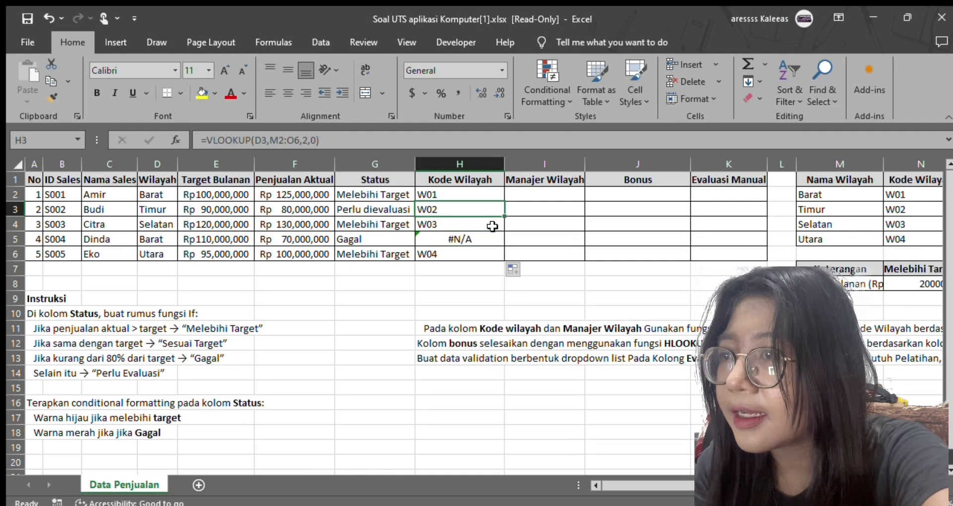
{"action": "left_click", "coordinate": [291, 139]}
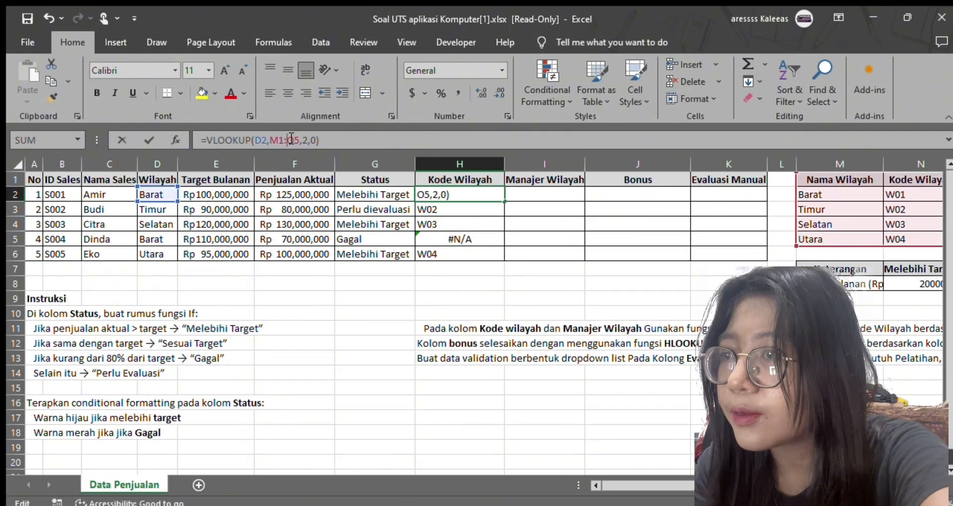
{"action": "left_click", "coordinate": [270, 140]}
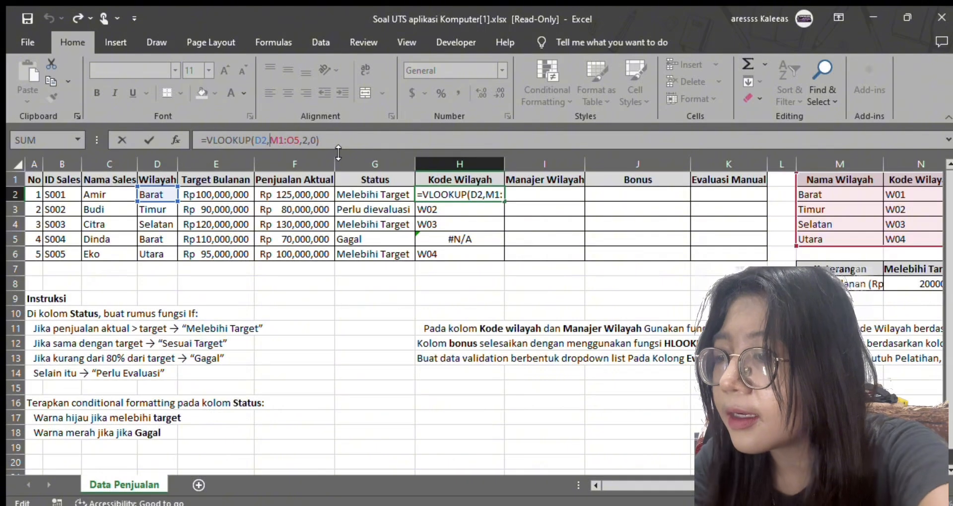
{"action": "left_click", "coordinate": [442, 293]}
{"action": "key", "text": "Return"}
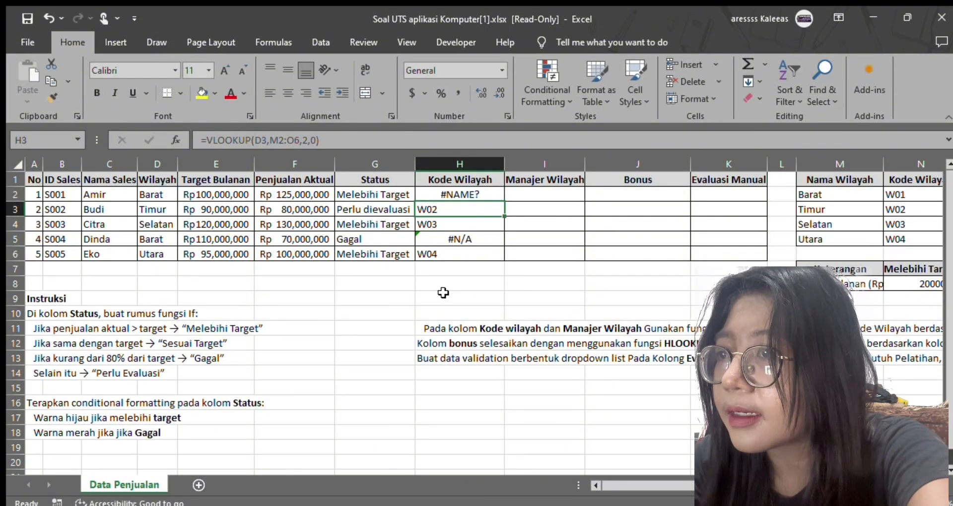
{"action": "key", "text": "ctrl+z"}
Make the table range in the H2 VLOOKUP formula absolute, as $M$1:$O$5
{"action": "left_click", "coordinate": [274, 141]}
{"action": "key", "text": "F4"}
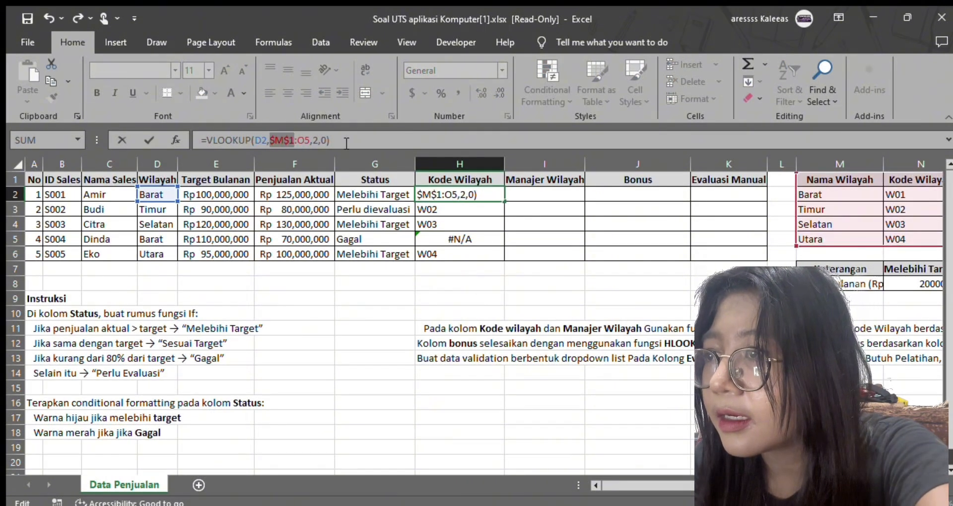
{"action": "left_click", "coordinate": [302, 138]}
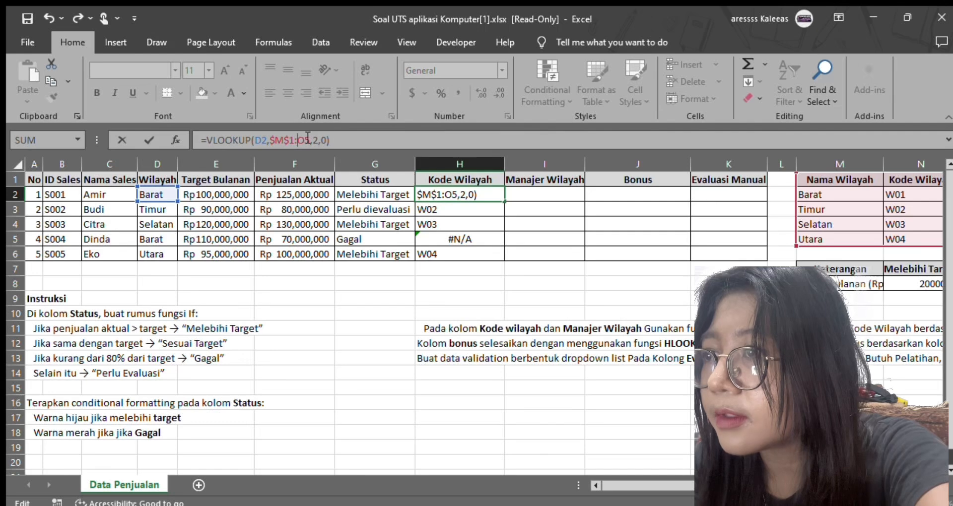
{"action": "key", "text": "F4"}
{"action": "key", "text": "ctrl+Return"}
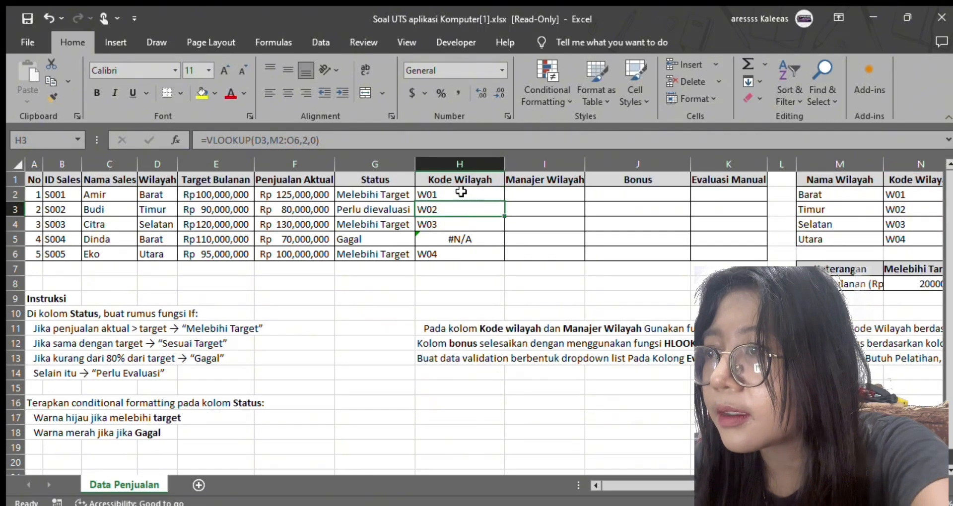
Copy the Kode Wilayah formula with the locked range from H2 down to H6 and check H5
{"action": "left_click_drag", "start_coordinate": [503, 201], "coordinate": [504, 259]}
{"action": "left_click", "coordinate": [579, 278]}
{"action": "left_click", "coordinate": [459, 240]}
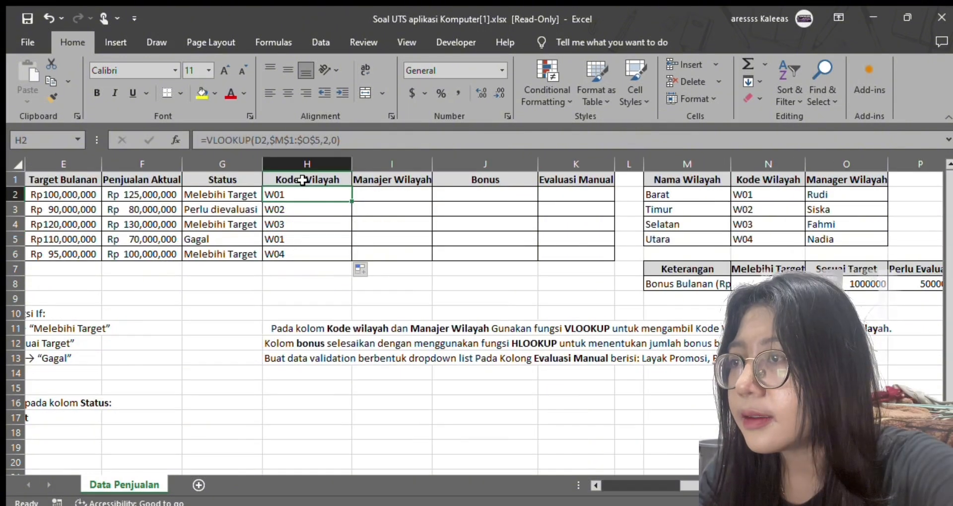
Enter =VLOOKUP(D2,M1:O5,3,0) in I2 to retrieve the Manajer Wilayah from the region table
{"action": "key", "text": "Right"}
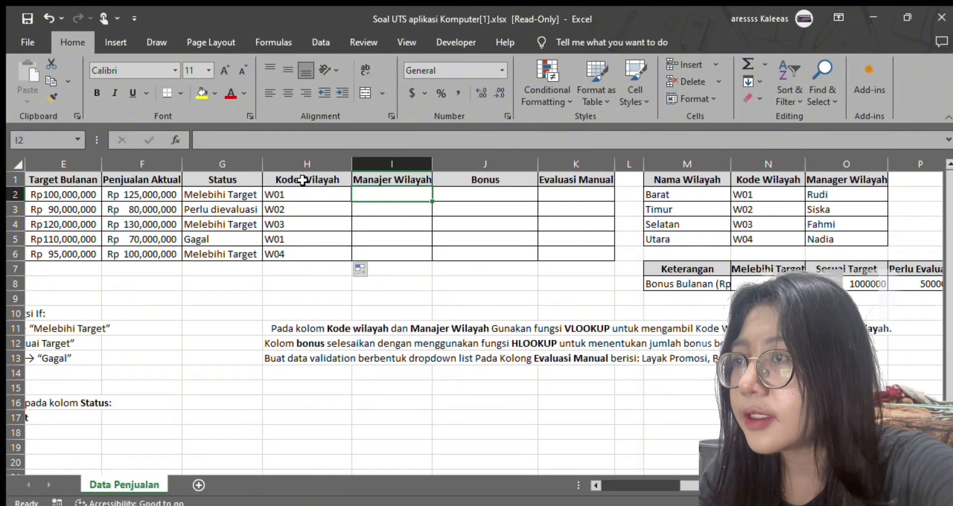
{"action": "type", "text": "=vlook"}
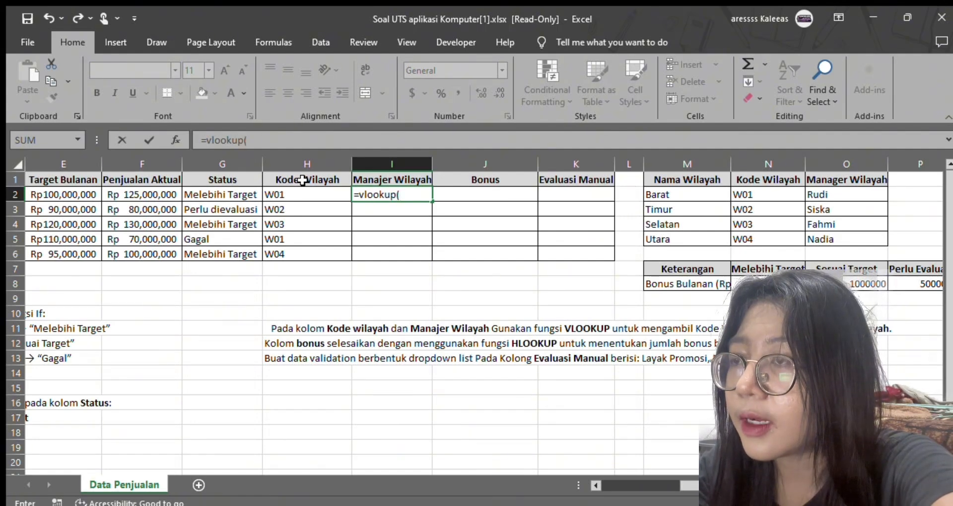
{"action": "type", "text": "up("}
{"action": "scroll", "coordinate": [132, 187], "scroll_direction": "left", "scroll_amount": 3}
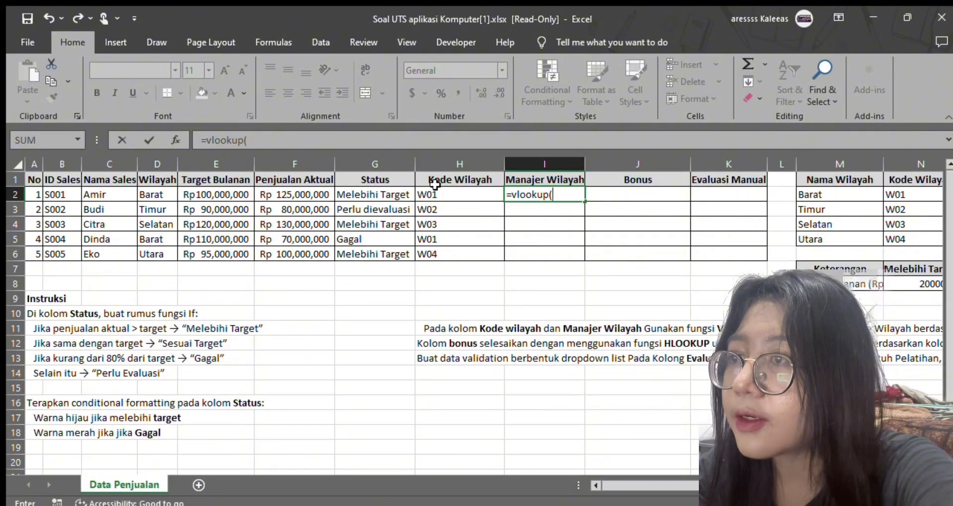
{"action": "left_click", "coordinate": [156, 194]}
{"action": "type", "text": ","}
{"action": "scroll", "coordinate": [549, 226], "scroll_direction": "right", "scroll_amount": 5}
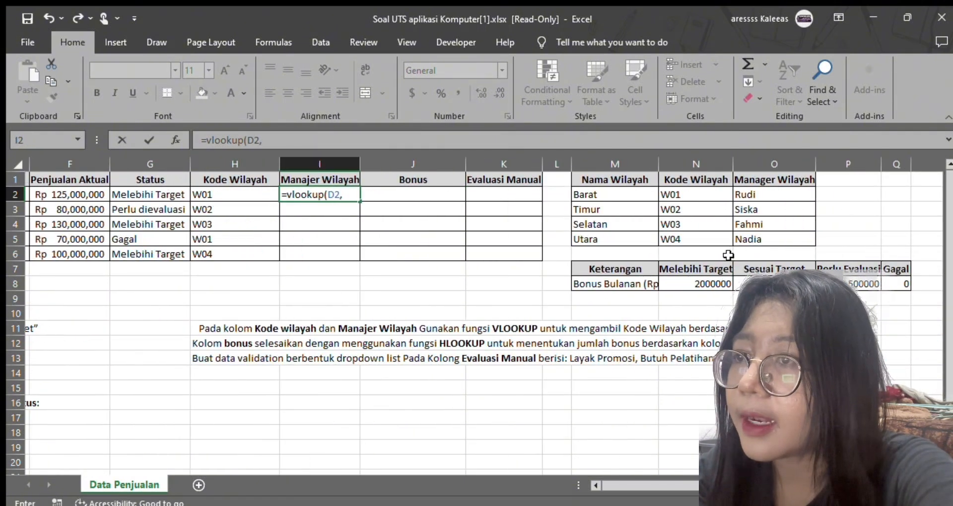
{"action": "left_click_drag", "start_coordinate": [585, 178], "coordinate": [754, 233]}
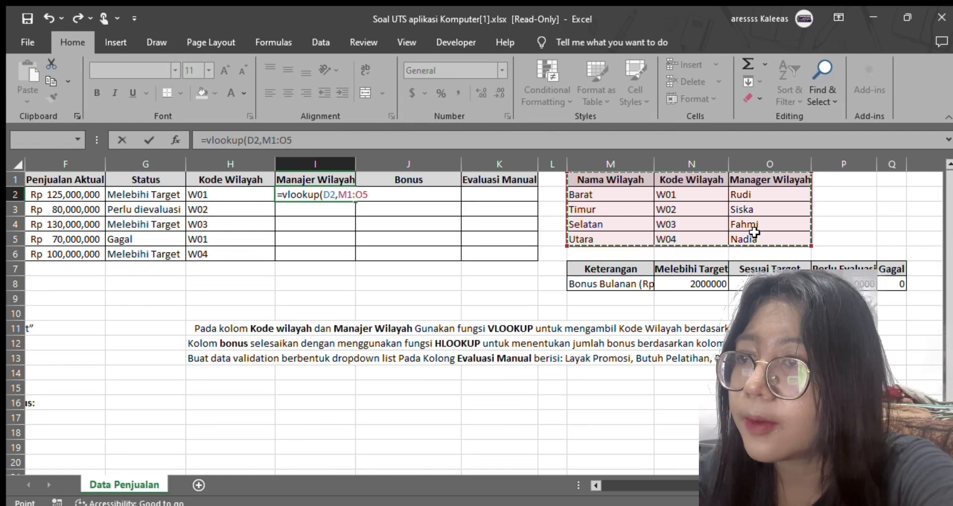
{"action": "left_click", "coordinate": [364, 139]}
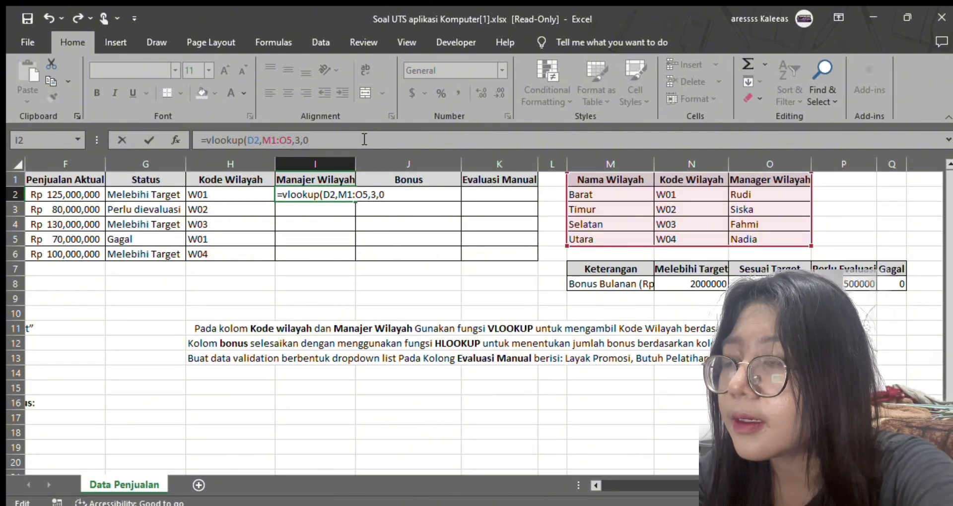
{"action": "key", "text": "Return"}
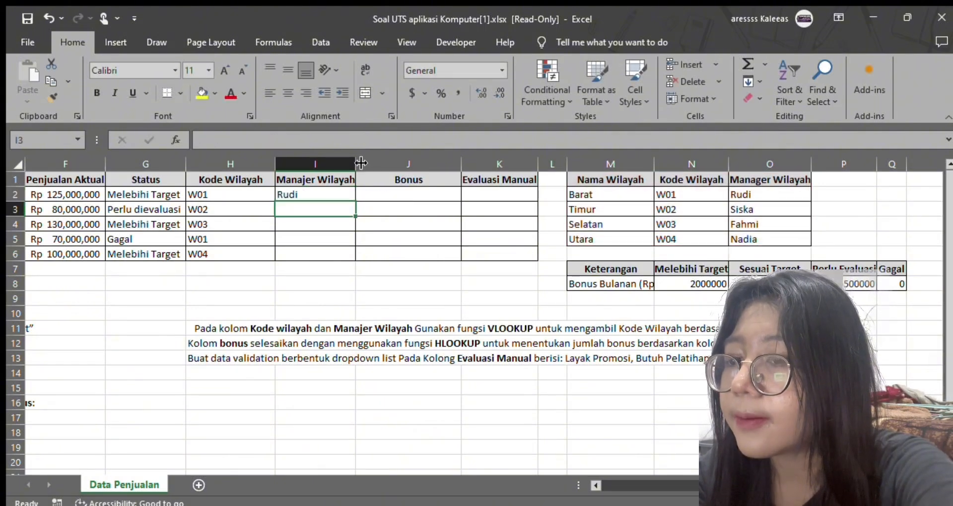
Fill the Manajer Wilayah formula from I2 down to I6 and inspect the table ranges in the copied formulas
{"action": "left_click", "coordinate": [322, 193]}
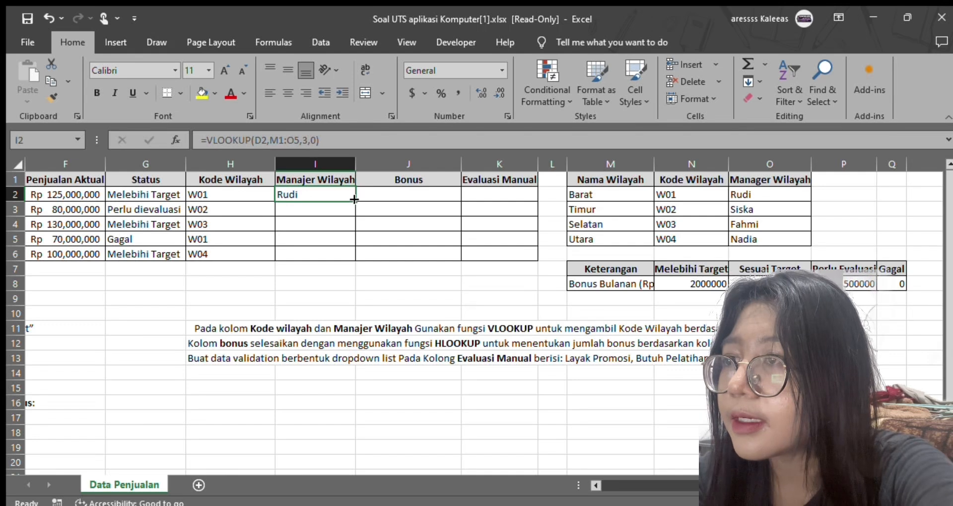
{"action": "left_click_drag", "start_coordinate": [354, 199], "coordinate": [350, 256]}
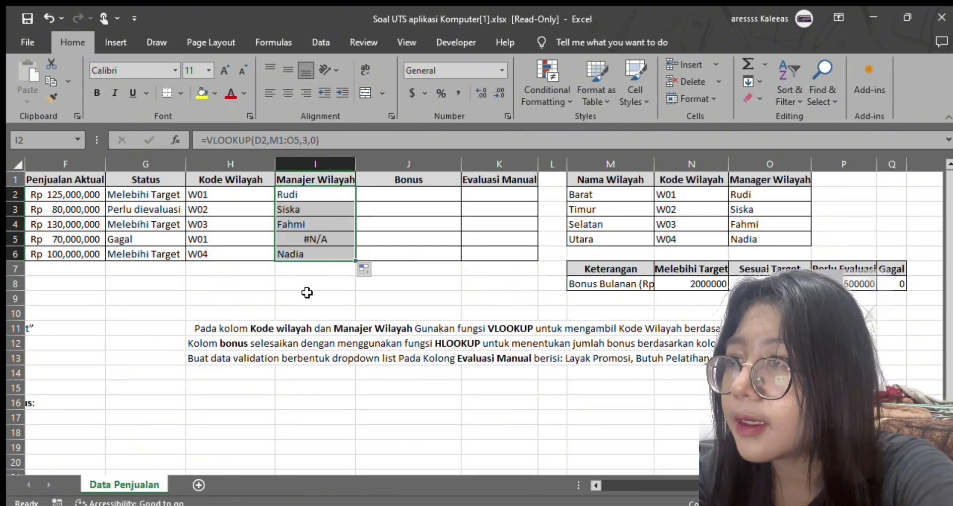
{"action": "left_click", "coordinate": [307, 293]}
{"action": "key", "text": "Up"}
{"action": "key", "text": "Up"}
{"action": "key", "text": "Up"}
{"action": "key", "text": "Up"}
{"action": "key", "text": "Up"}
{"action": "key", "text": "Down"}
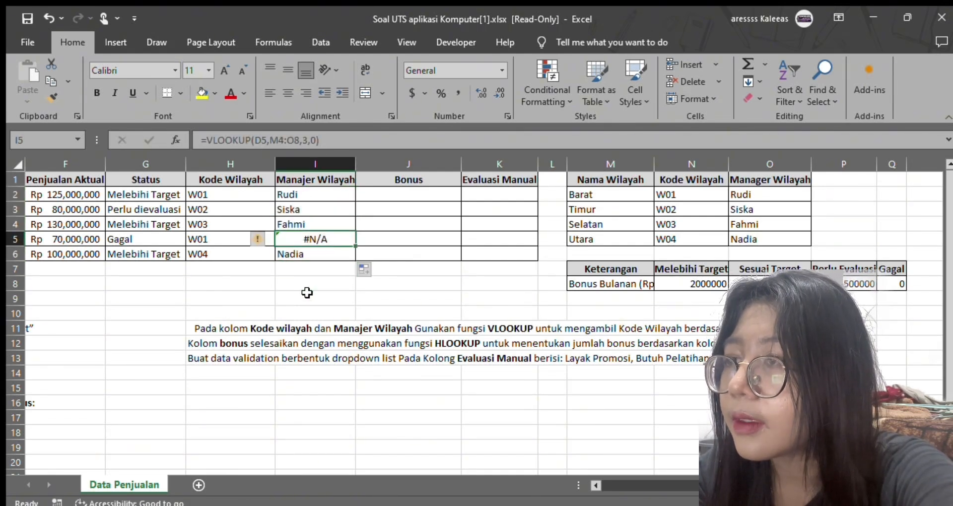
{"action": "key", "text": "Up"}
{"action": "left_click", "coordinate": [283, 245]}
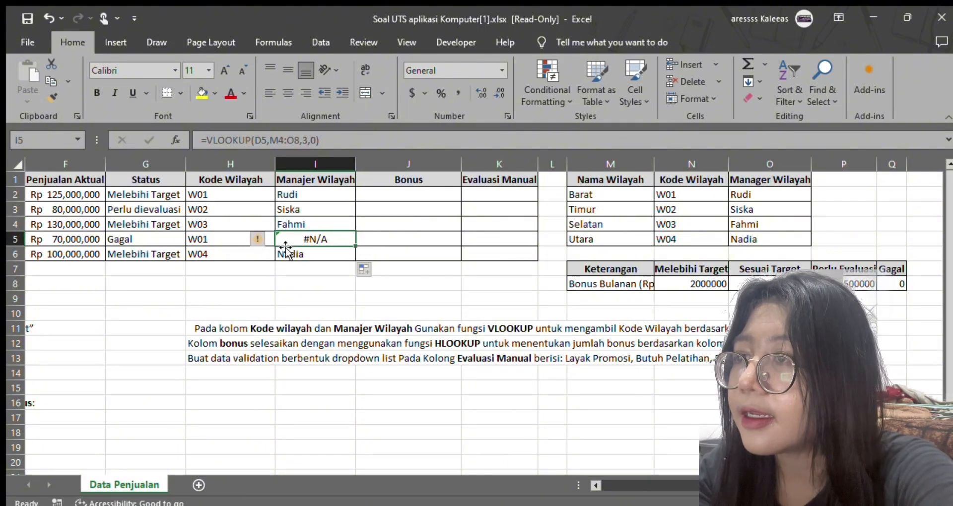
Make the table range in the I2 VLOOKUP formula absolute, as $M$1:$O$5, and fill the formula down to I6
{"action": "key", "text": "Up"}
{"action": "key", "text": "Up"}
{"action": "key", "text": "Up"}
{"action": "left_click", "coordinate": [270, 141]}
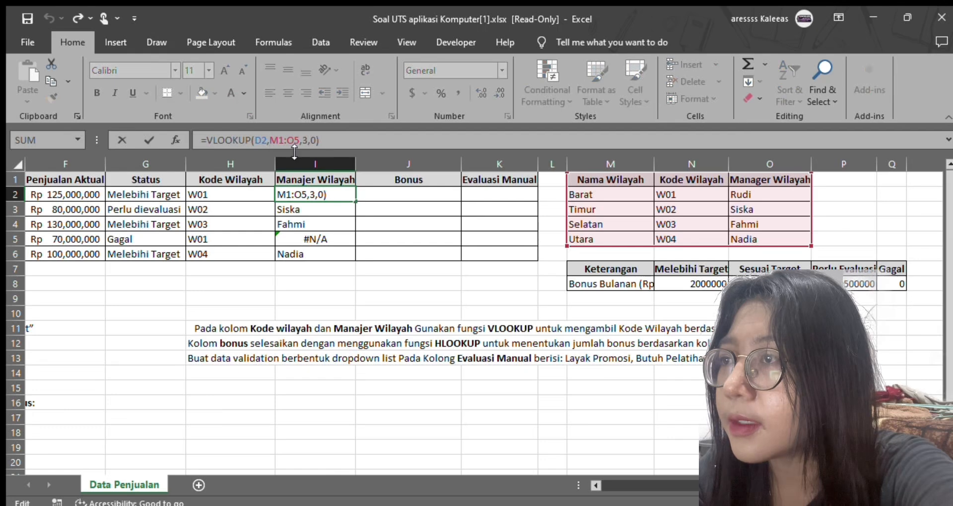
{"action": "key", "text": "F4"}
{"action": "key", "text": "Right"}
{"action": "key", "text": "Right"}
{"action": "key", "text": "F4"}
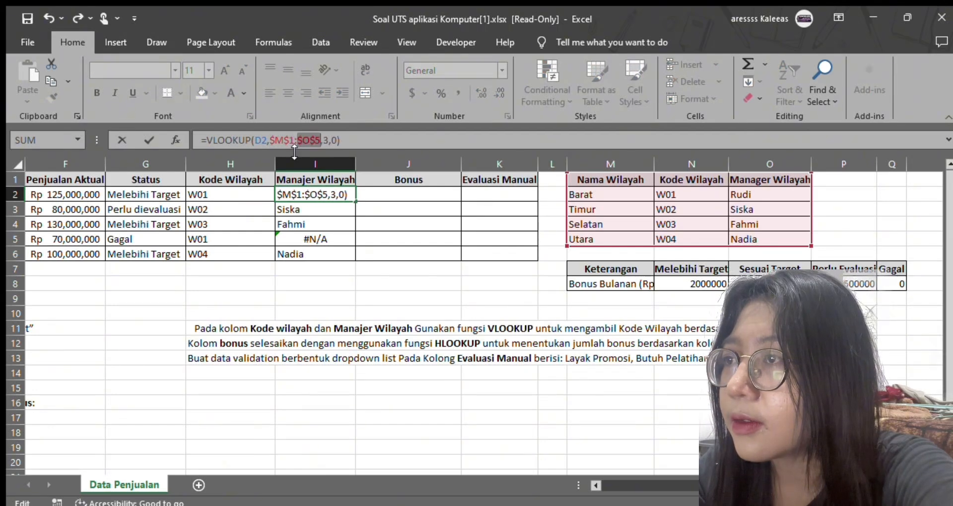
{"action": "key", "text": "Return"}
{"action": "left_click", "coordinate": [309, 190]}
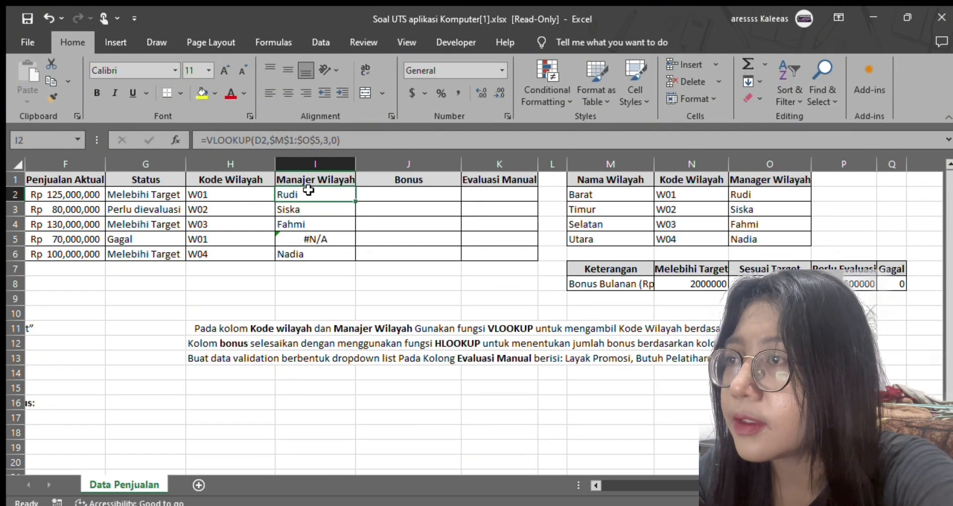
{"action": "left_click_drag", "start_coordinate": [356, 199], "coordinate": [356, 256]}
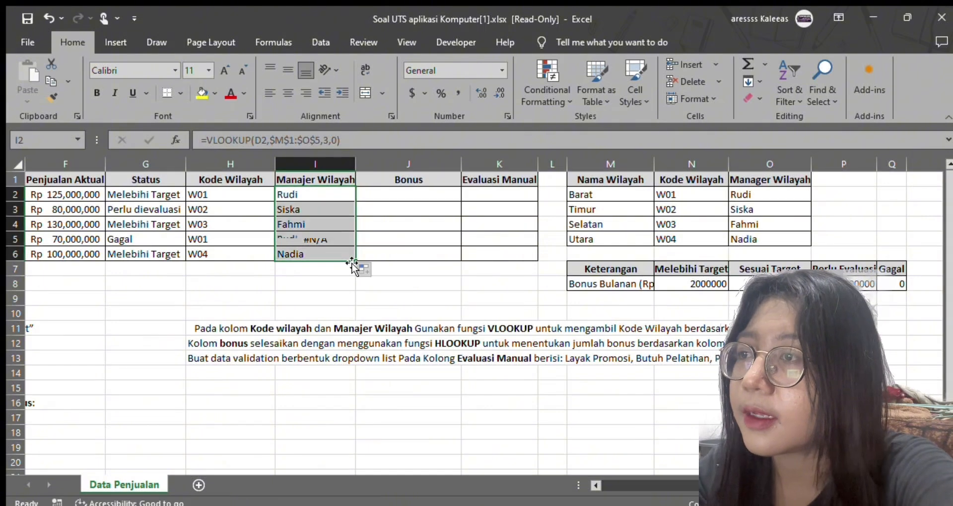
Read the row 12 instruction on how to complete the Bonus column from the Status column
{"action": "left_click", "coordinate": [439, 193]}
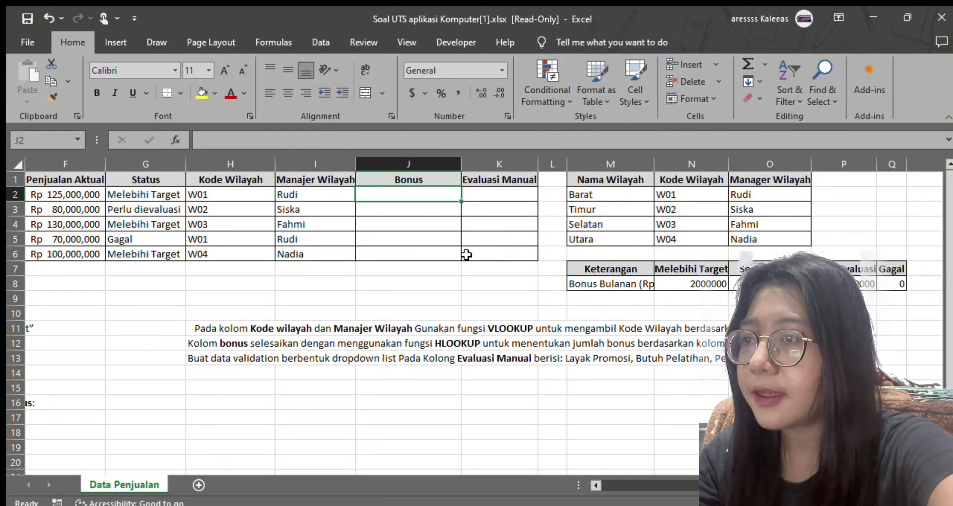
{"action": "left_click_drag", "start_coordinate": [197, 343], "coordinate": [437, 343]}
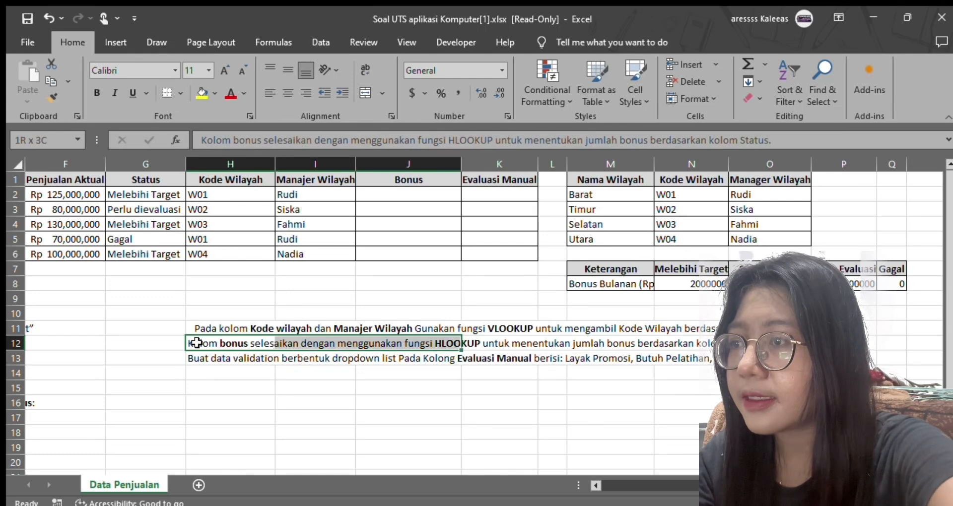
{"action": "key", "text": "shift+Right"}
{"action": "key", "text": "shift+Right"}
{"action": "key", "text": "shift+Right"}
{"action": "key", "text": "shift+Right"}
{"action": "key", "text": "shift+Right"}
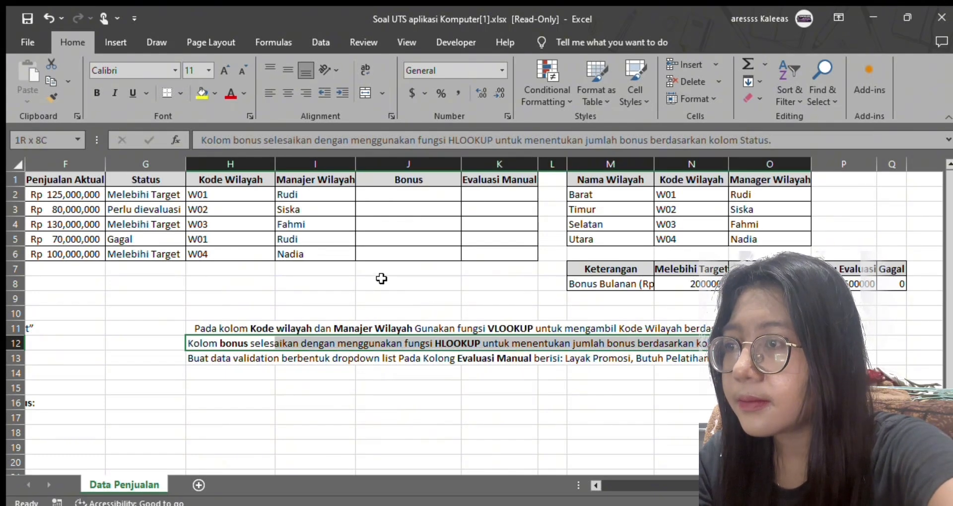
Add a note below the Bonus column with a bold "hlookup" in J8 and "horiziontal" in J9
{"action": "left_click", "coordinate": [383, 278]}
{"action": "type", "text": "hlooku"}
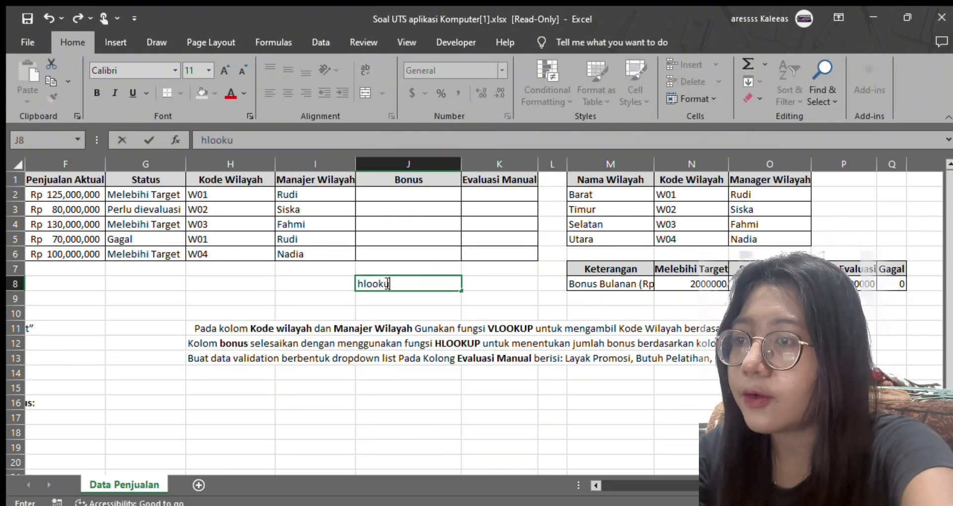
{"action": "type", "text": "p"}
{"action": "key", "text": "Return"}
{"action": "type", "text": "horizi"}
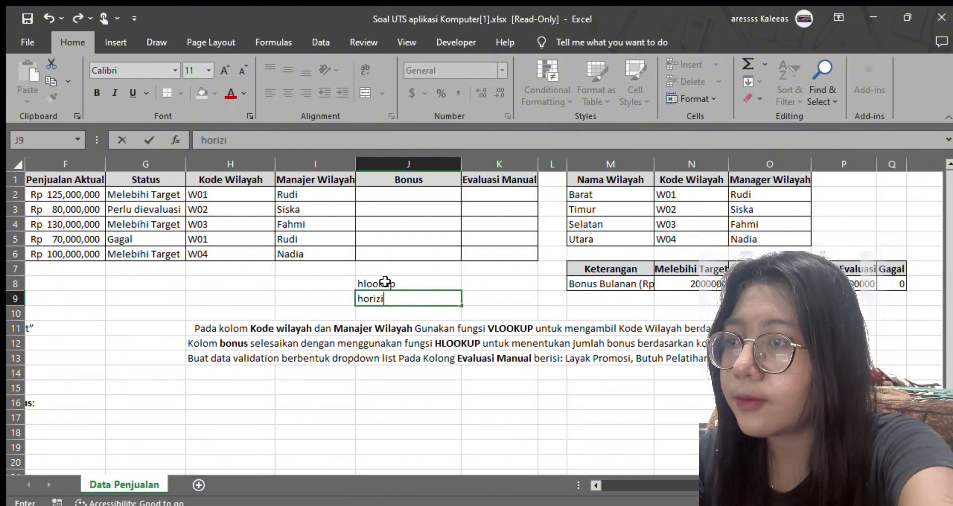
{"action": "key", "text": "Return"}
{"action": "key", "text": "Up"}
{"action": "key", "text": "Up"}
{"action": "key", "text": "ctrl+b"}
{"action": "key", "text": "Down"}
Enter =HLOOKUP(G2,$M$7:$Q$8,2,0) in J2 to retrieve the Bonus for the employee's Status
{"action": "left_click", "coordinate": [384, 180]}
{"action": "key", "text": "Down"}
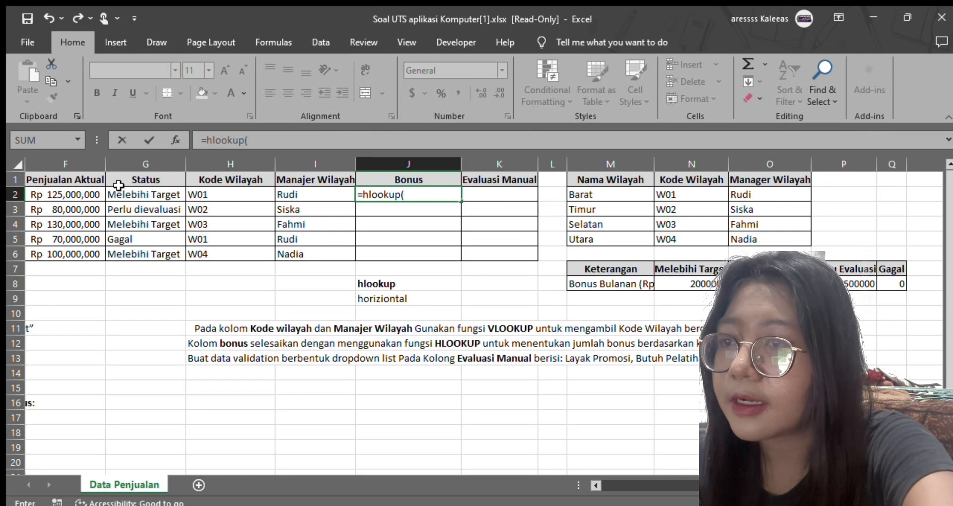
{"action": "left_click", "coordinate": [132, 193]}
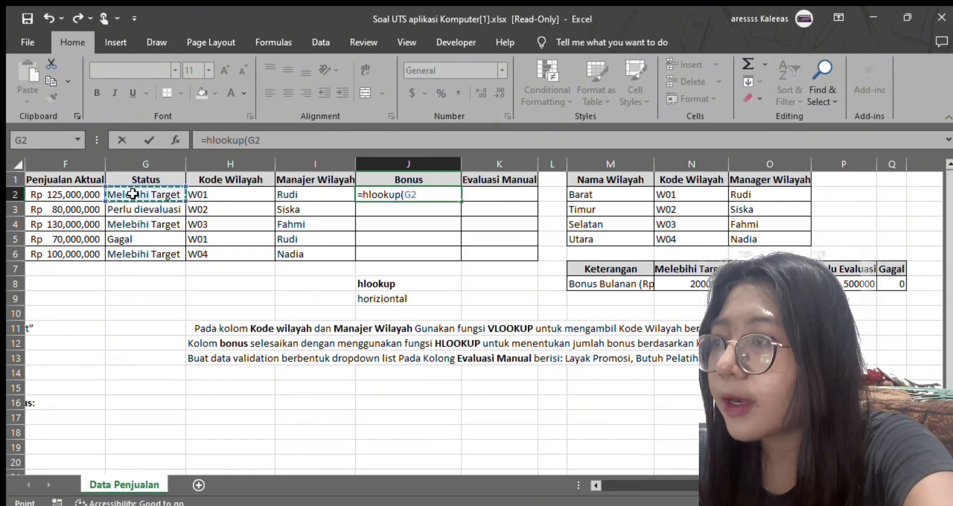
{"action": "type", "text": ","}
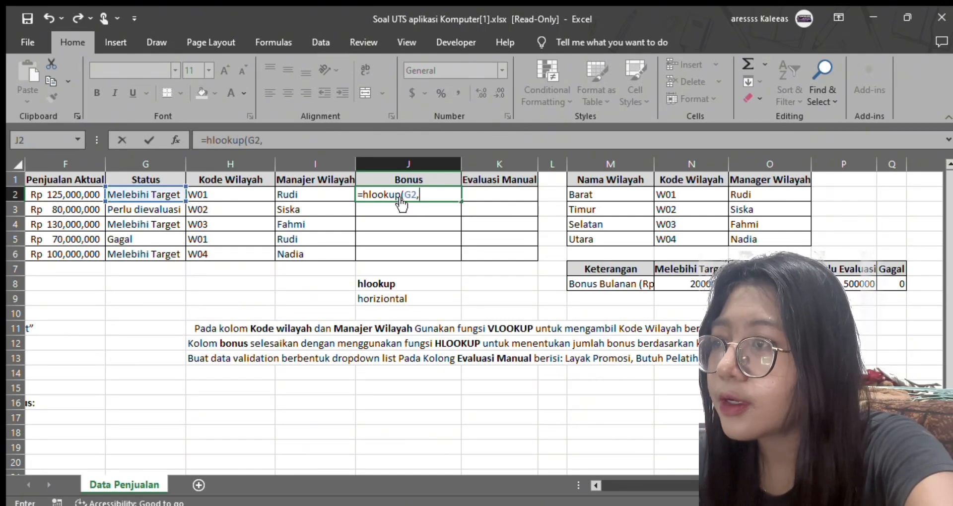
{"action": "left_click", "coordinate": [348, 143]}
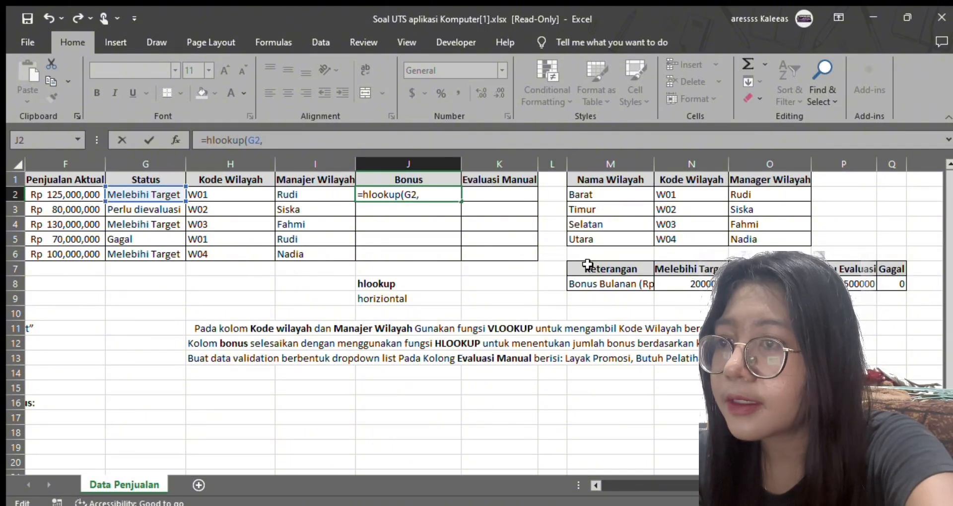
{"action": "left_click_drag", "start_coordinate": [588, 264], "coordinate": [889, 284]}
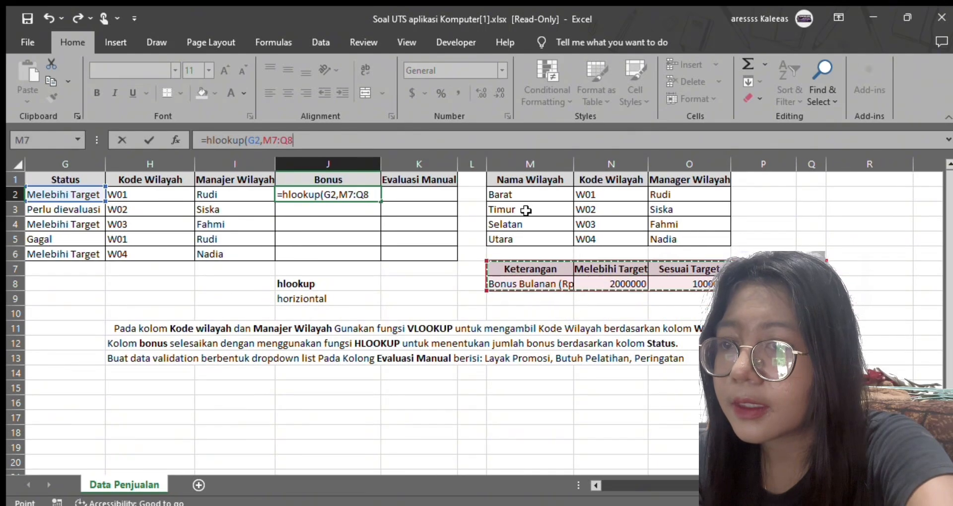
{"action": "key", "text": "F4"}
{"action": "scroll", "coordinate": [332, 217], "scroll_direction": "left", "scroll_amount": 1}
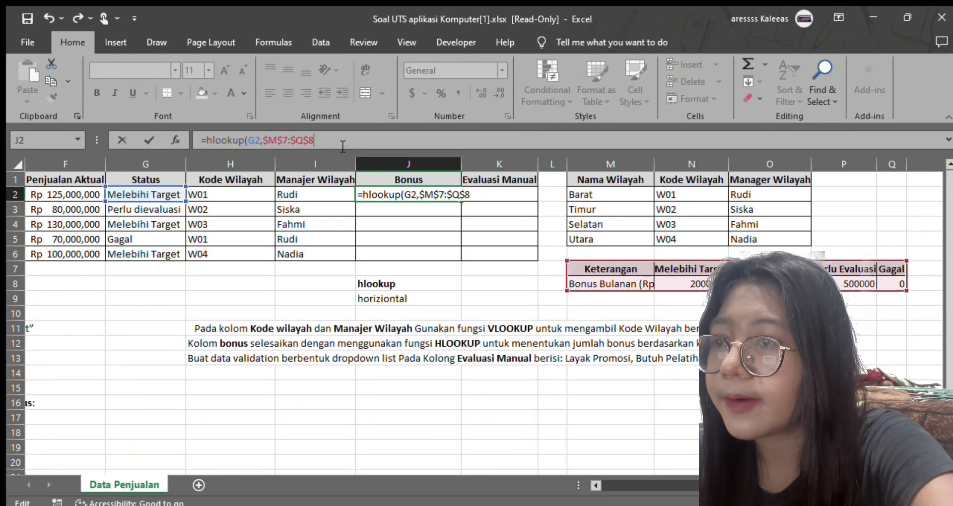
{"action": "type", "text": "0)"}
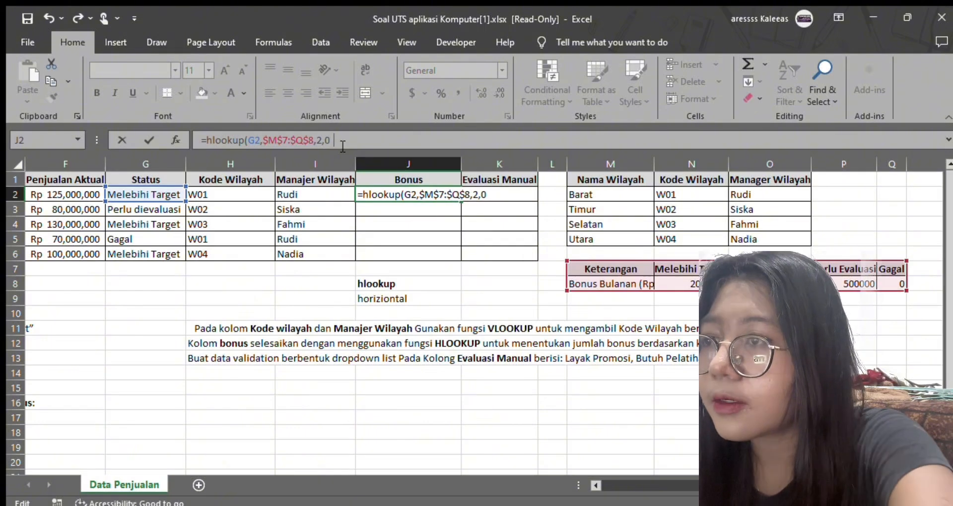
{"action": "key", "text": "Return"}
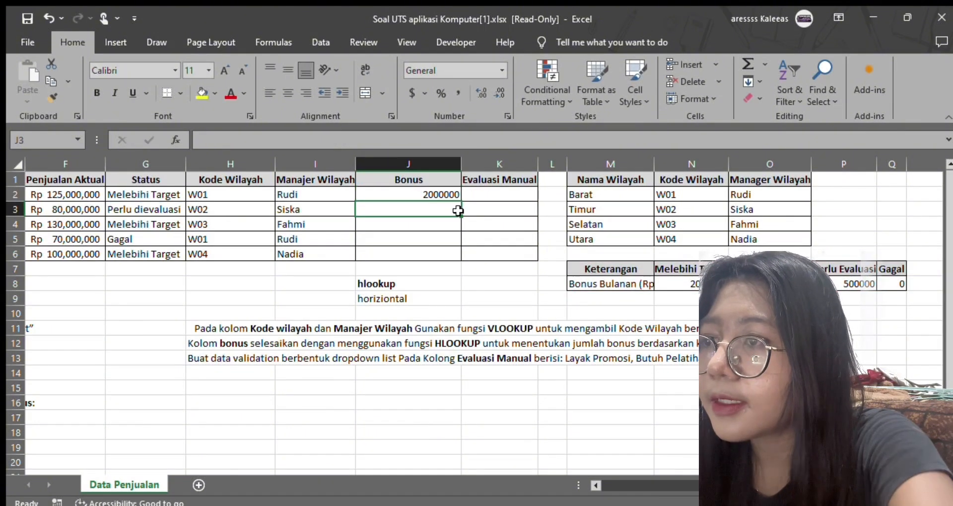
Fill the Bonus formula from J2 down to J6 and check the results
{"action": "left_click", "coordinate": [406, 195]}
{"action": "left_click_drag", "start_coordinate": [460, 198], "coordinate": [456, 255]}
{"action": "key", "text": "Up"}
{"action": "key", "text": "Down"}
{"action": "key", "text": "Down"}
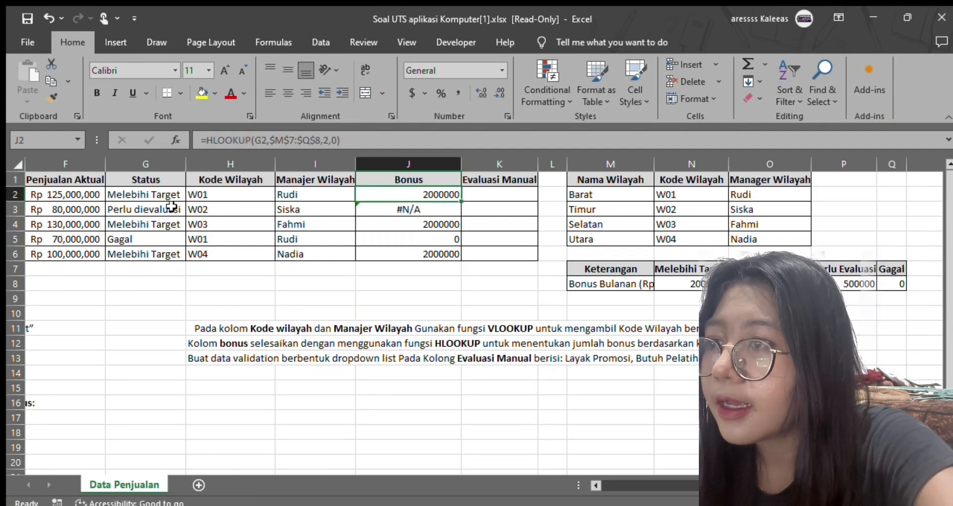
Change the last text in the G2 Status formula to "Perlu Evaluasi", fill it down to G6 and check the Bonus in J3
{"action": "left_click", "coordinate": [153, 194]}
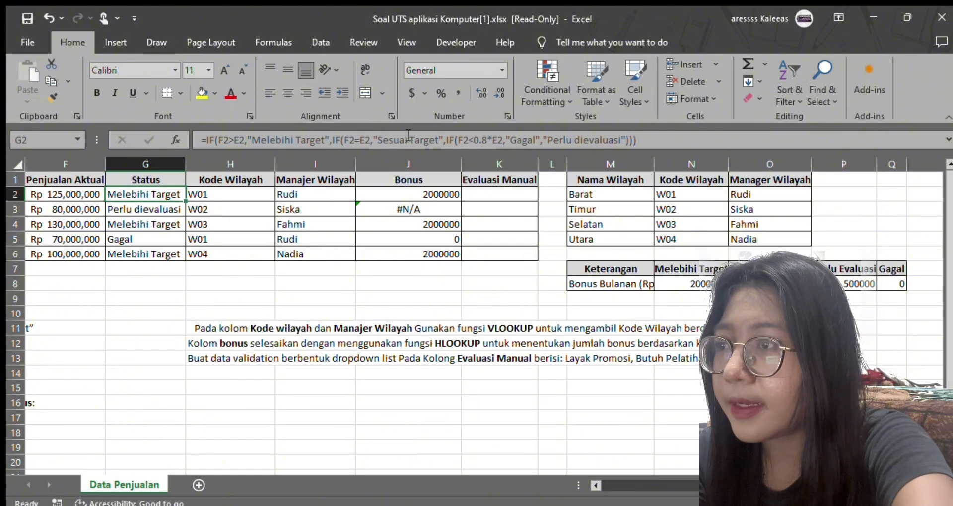
{"action": "left_click", "coordinate": [580, 140]}
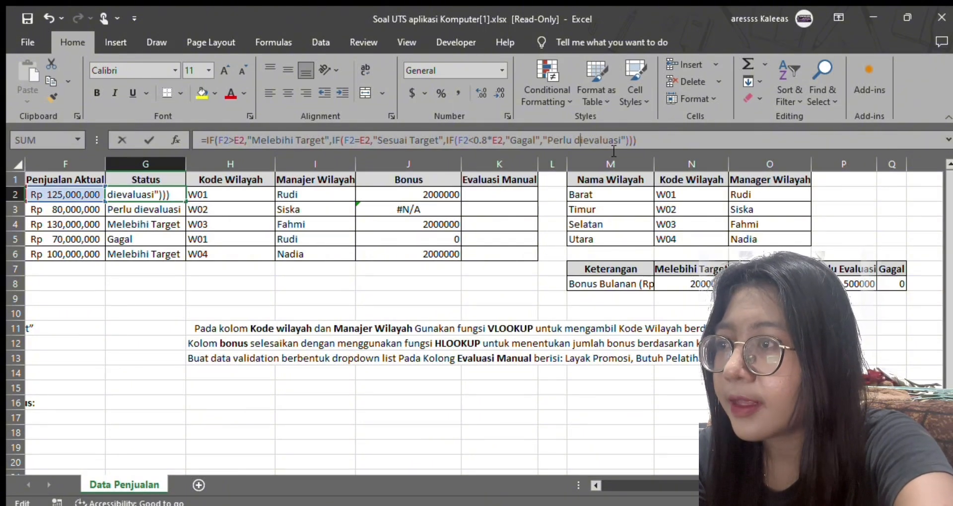
{"action": "key", "text": "BackSpace"}
{"action": "key", "text": "BackSpace"}
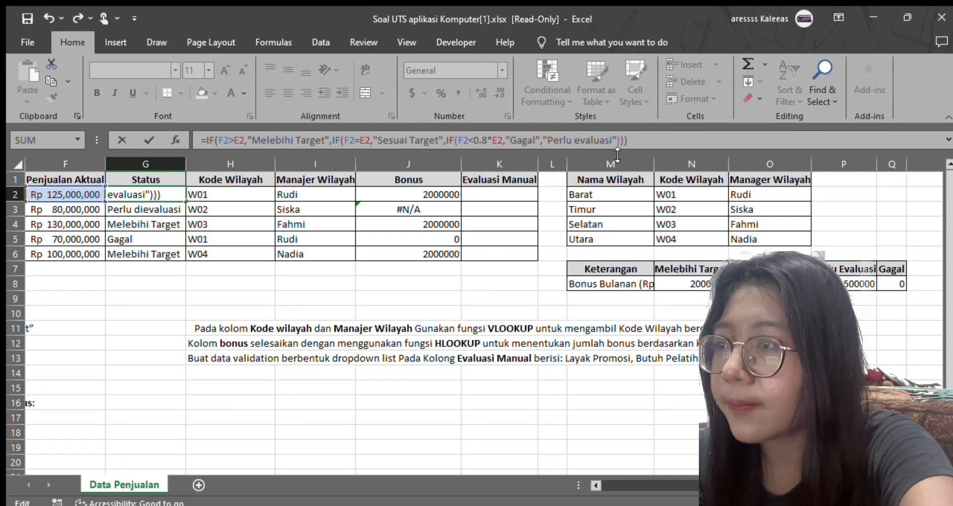
{"action": "key", "text": "Delete"}
{"action": "type", "text": "E"}
{"action": "key", "text": "ctrl+Return"}
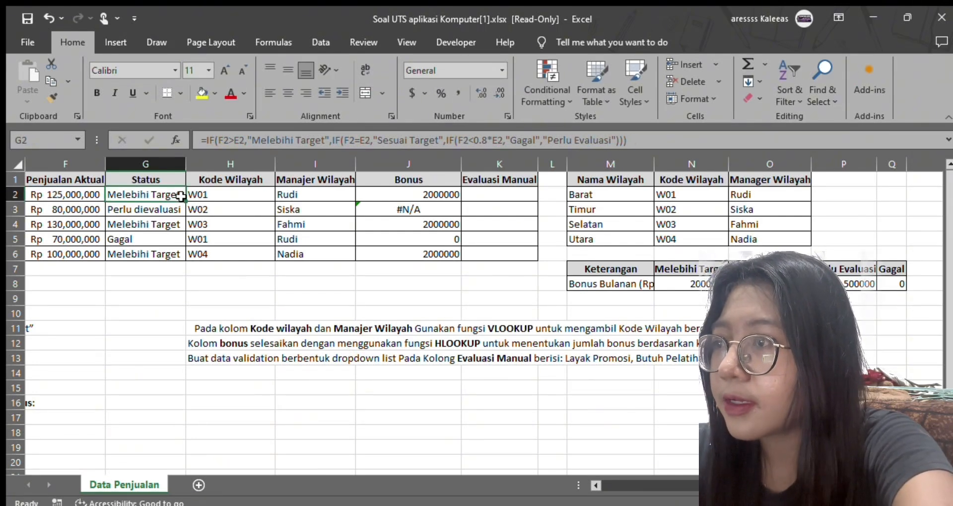
{"action": "left_click_drag", "start_coordinate": [186, 200], "coordinate": [191, 257]}
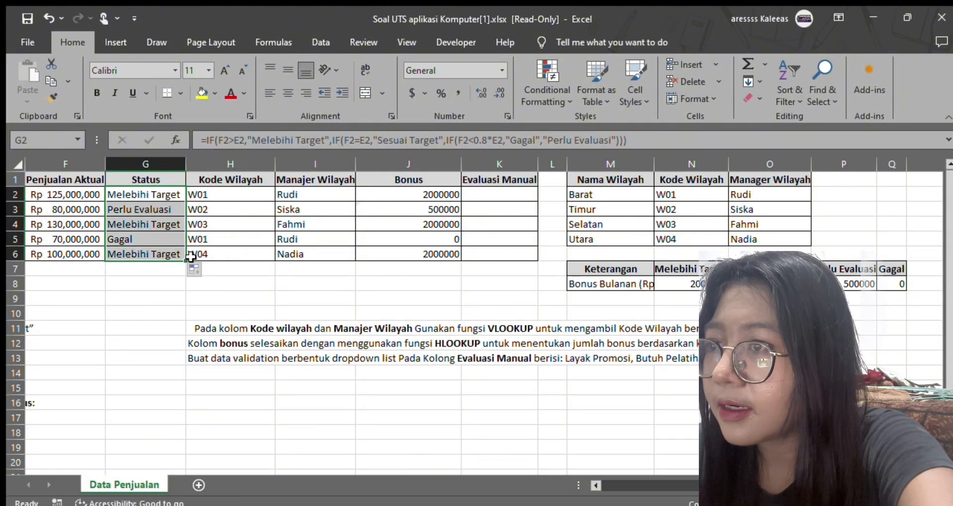
{"action": "left_click", "coordinate": [411, 212]}
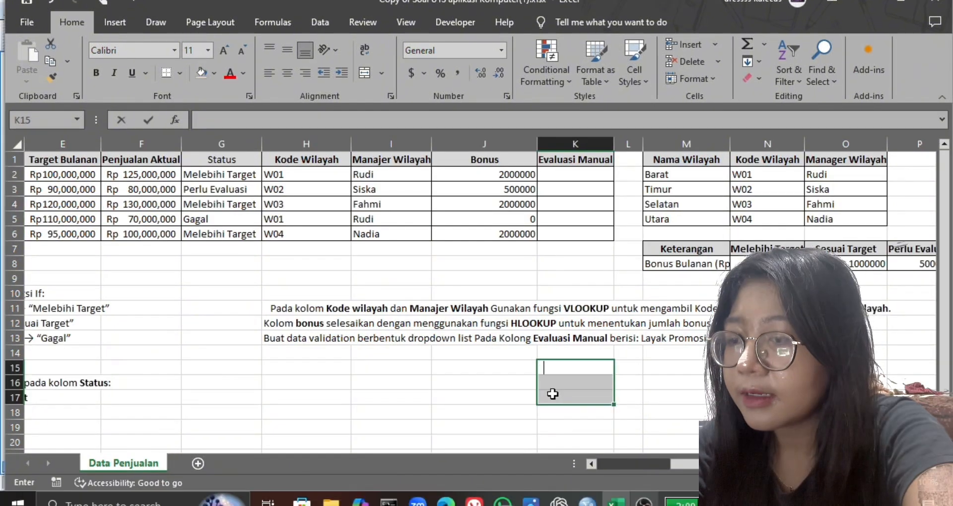
Enter the dropdown options Layak Promosi, Butuh Pelatihan and Peringatan in cells K15 to K17
{"action": "type", "text": "Layak Promosi"}
{"action": "key", "text": "Return"}
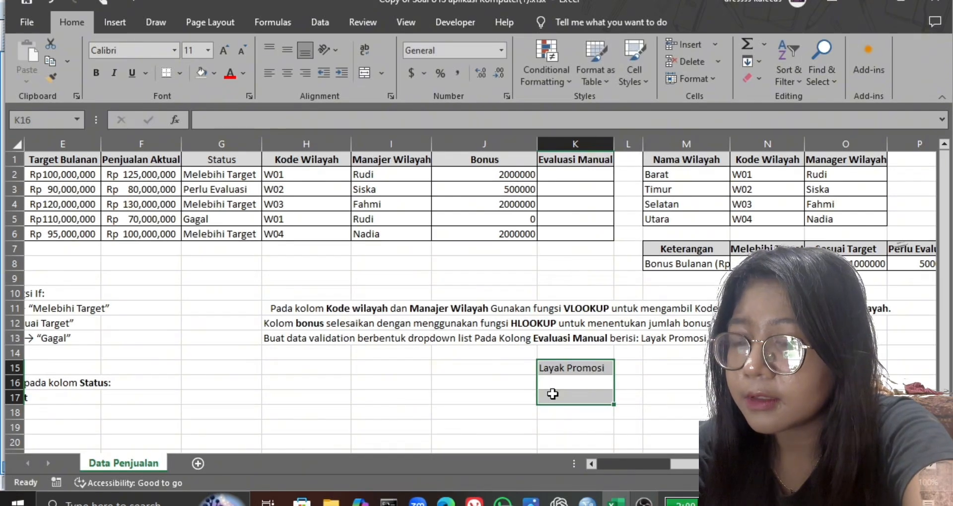
{"action": "type", "text": "Butuh Pelatihan"}
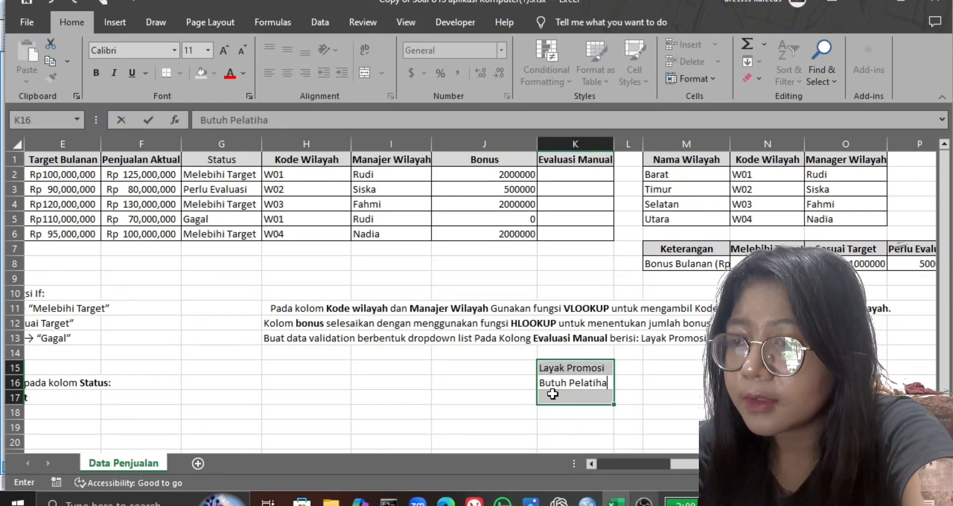
{"action": "key", "text": "Return"}
{"action": "type", "text": "Peringatan"}
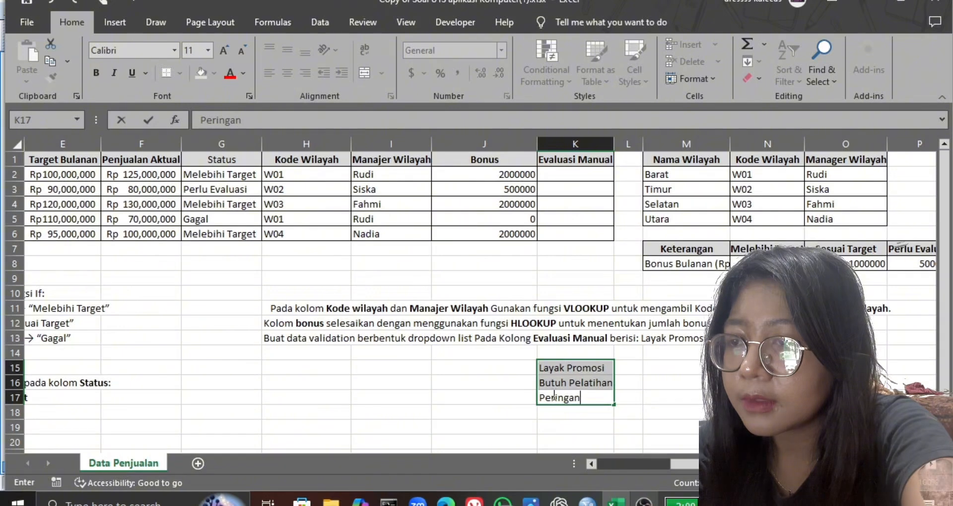
{"action": "key", "text": "Return"}
Set the data validation of the Evaluasi Manual cells K2 to K6 to allow a List
{"action": "left_click", "coordinate": [566, 235]}
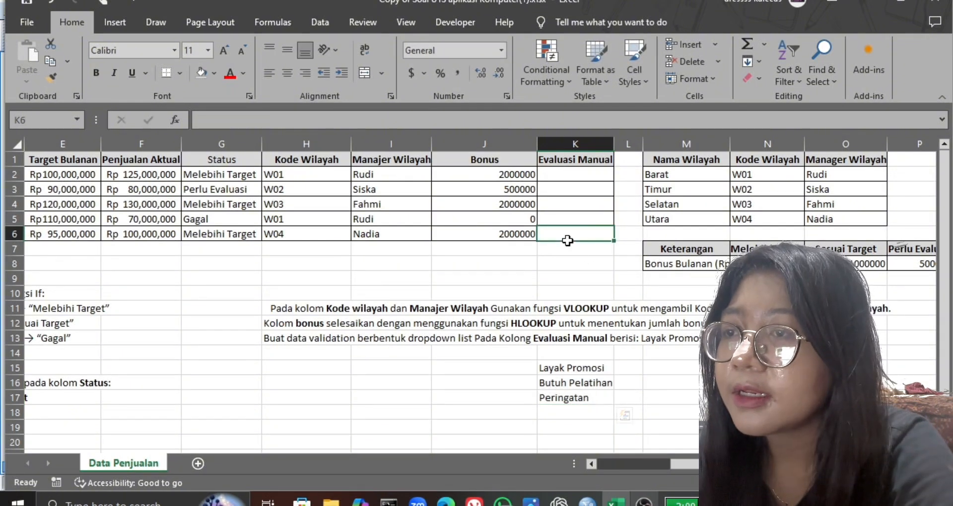
{"action": "left_click_drag", "start_coordinate": [560, 364], "coordinate": [558, 396]}
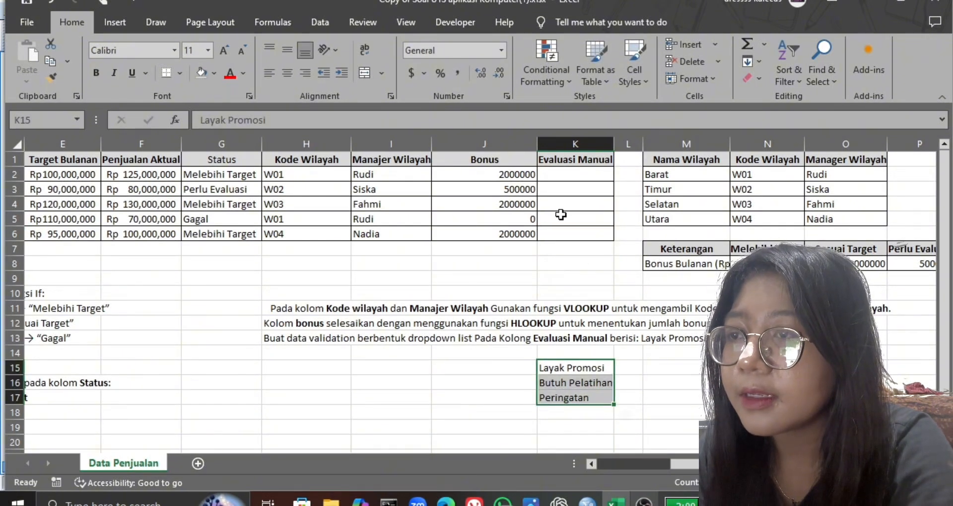
{"action": "left_click_drag", "start_coordinate": [553, 174], "coordinate": [555, 190]}
{"action": "left_click_drag", "start_coordinate": [555, 225], "coordinate": [555, 233]}
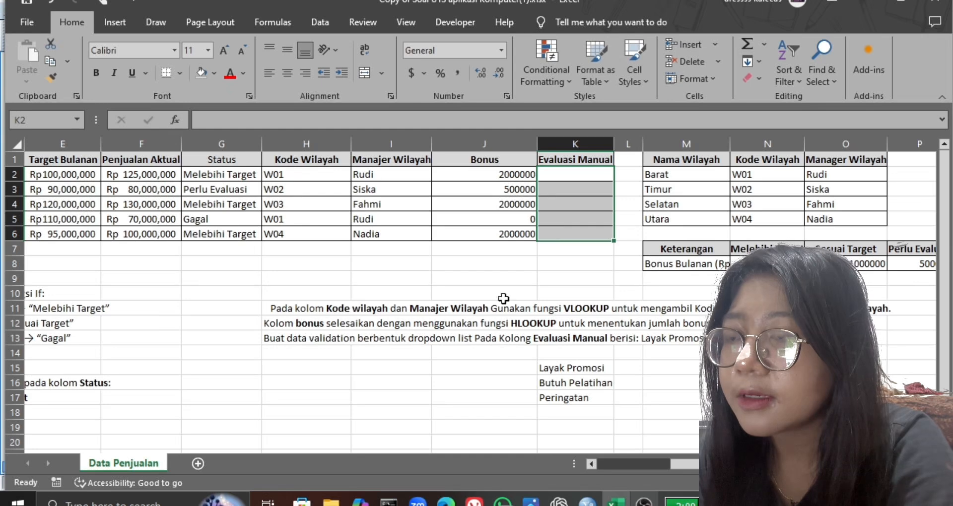
{"action": "left_click", "coordinate": [568, 187]}
{"action": "left_click_drag", "start_coordinate": [557, 176], "coordinate": [572, 236]}
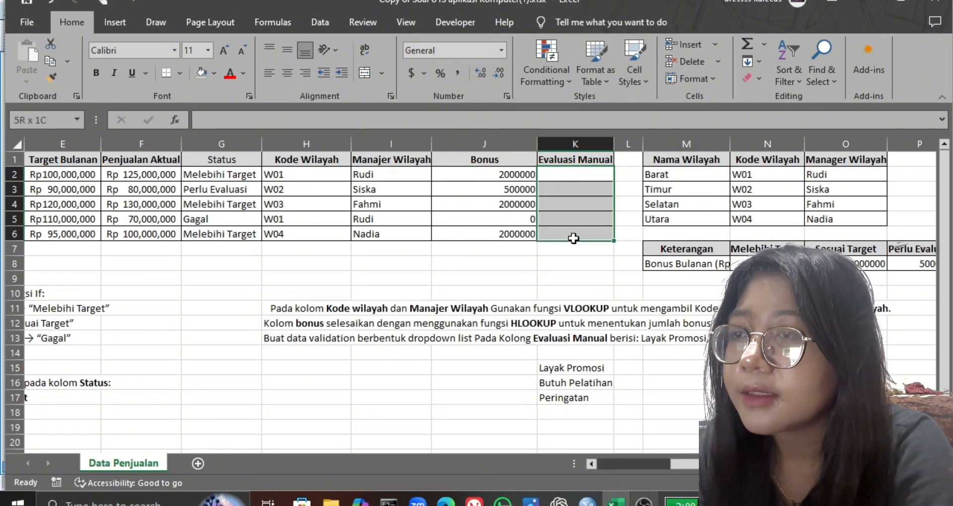
{"action": "left_click", "coordinate": [318, 26]}
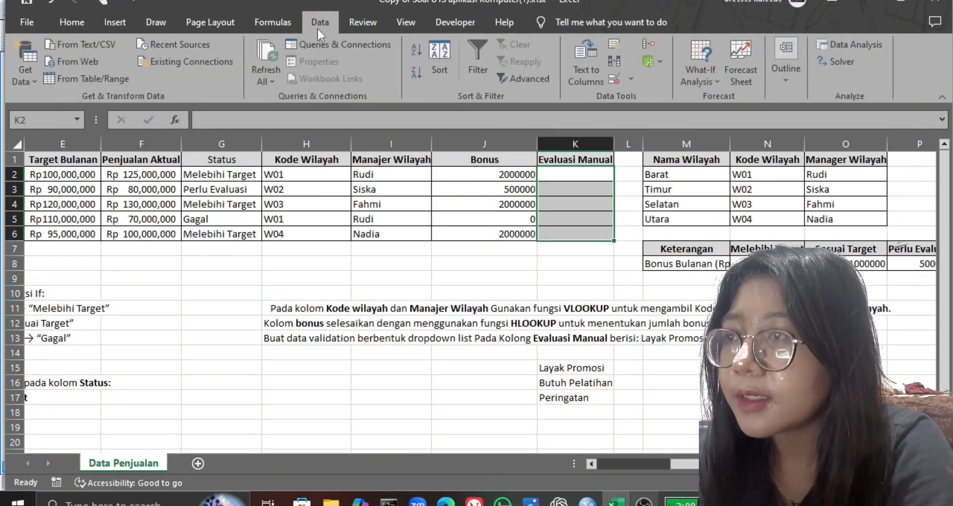
{"action": "left_click", "coordinate": [612, 80]}
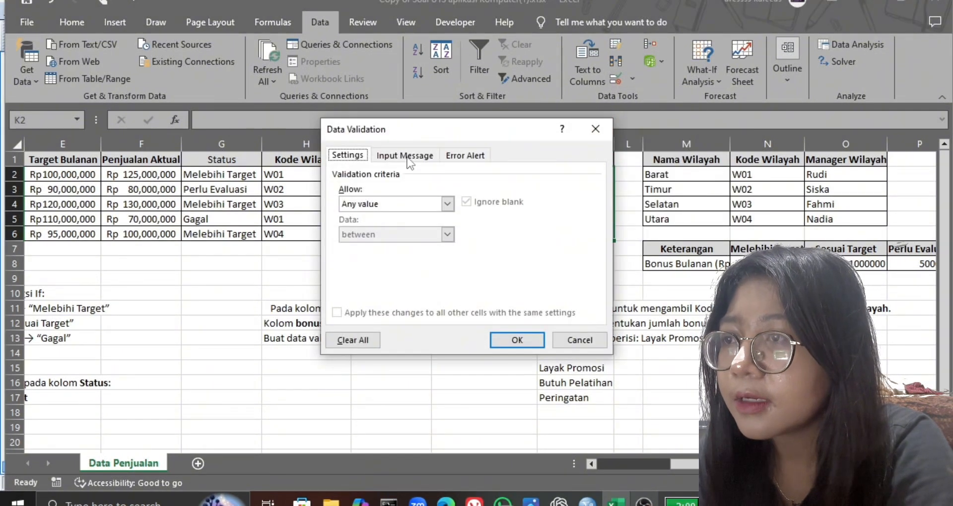
{"action": "left_click", "coordinate": [448, 203]}
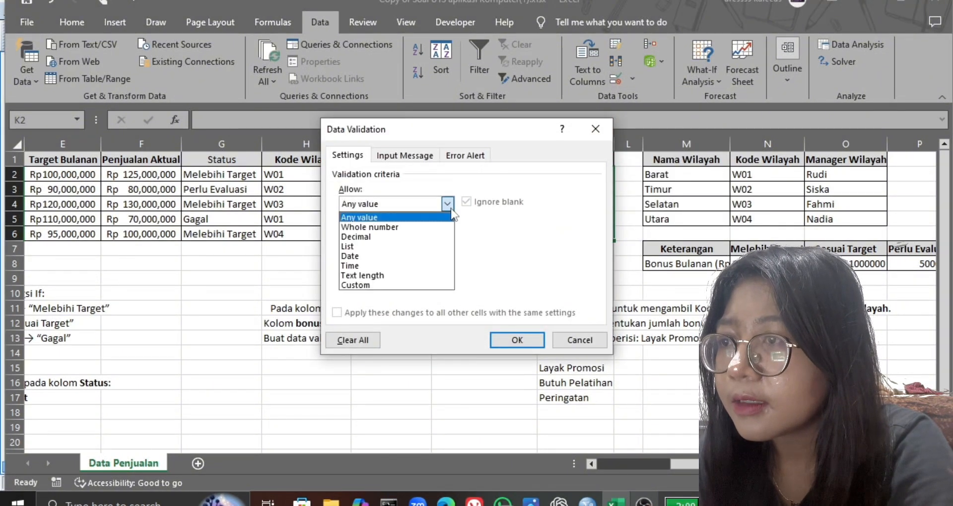
{"action": "left_click", "coordinate": [413, 246]}
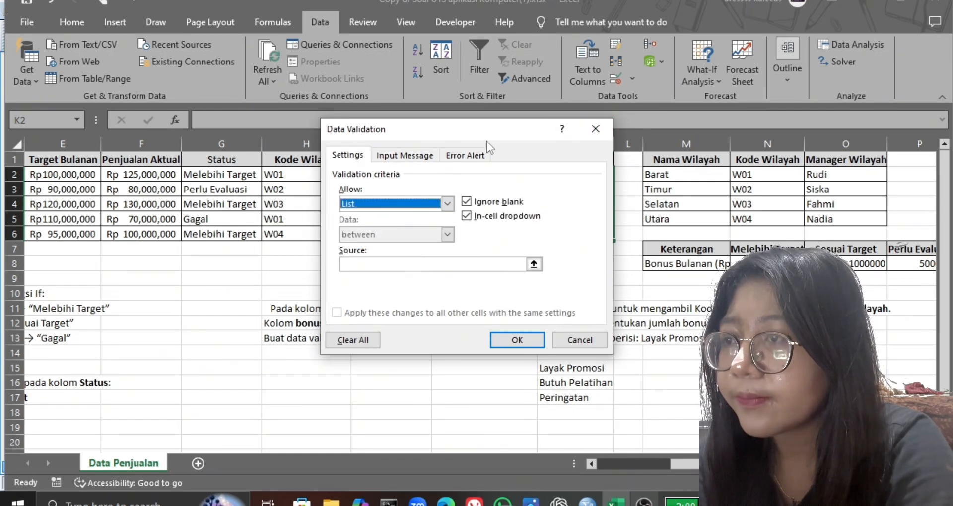
Use the options in =$K$15:$K$17 as the list source and apply the validation
{"action": "left_click_drag", "start_coordinate": [488, 139], "coordinate": [366, 112]}
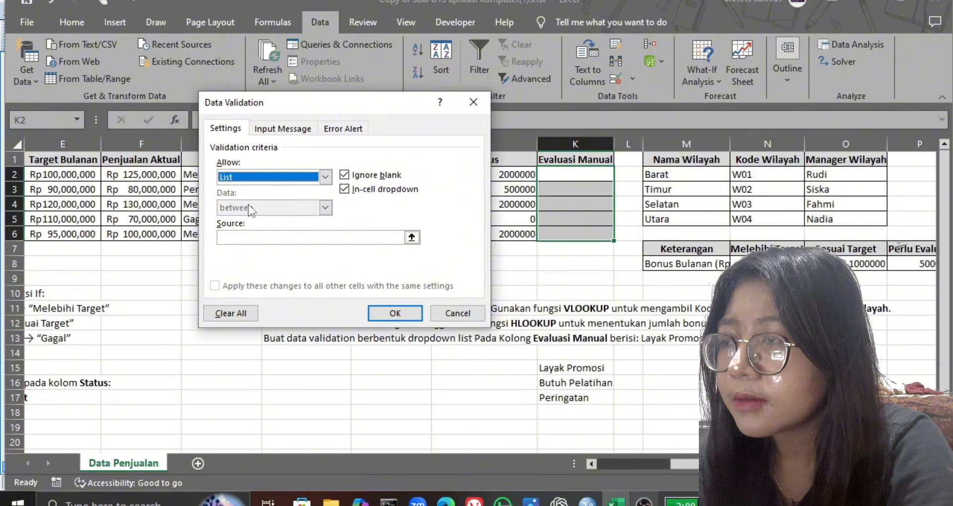
{"action": "left_click", "coordinate": [271, 238]}
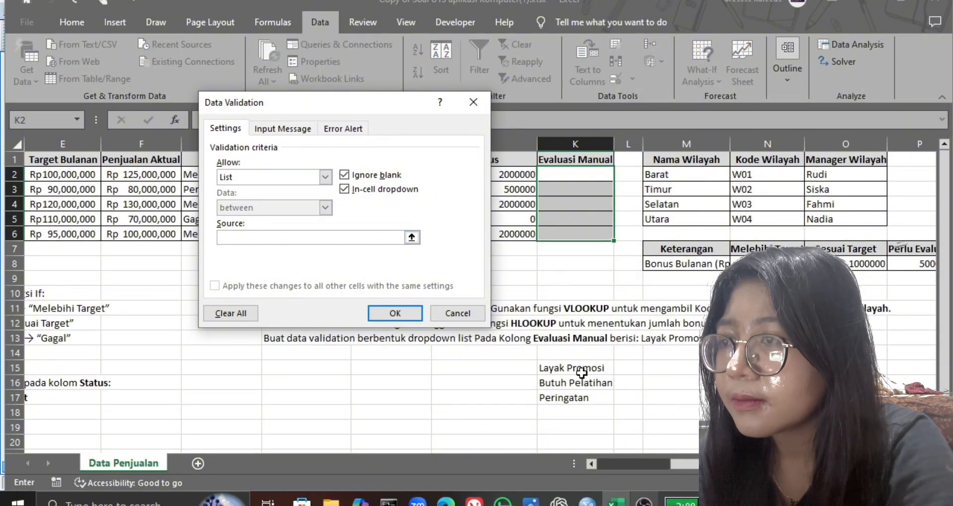
{"action": "left_click_drag", "start_coordinate": [561, 365], "coordinate": [570, 404]}
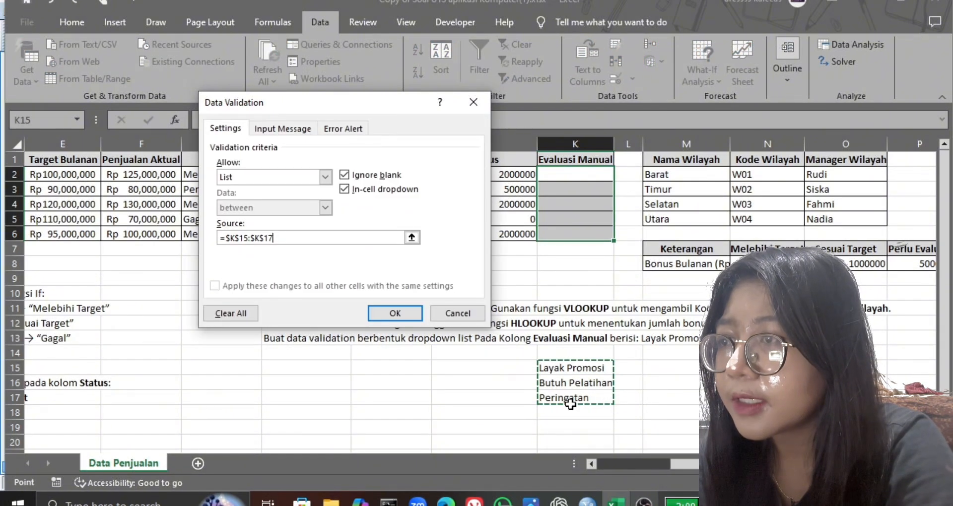
{"action": "left_click", "coordinate": [400, 314]}
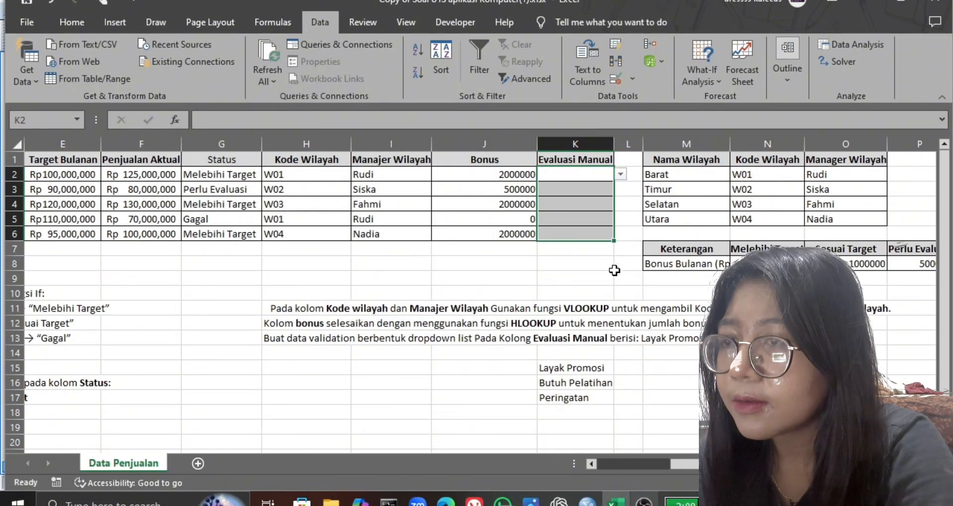
Choose Layak Promosi from the Evaluasi Manual dropdown in K2
{"action": "left_click", "coordinate": [611, 277]}
{"action": "left_click", "coordinate": [578, 194]}
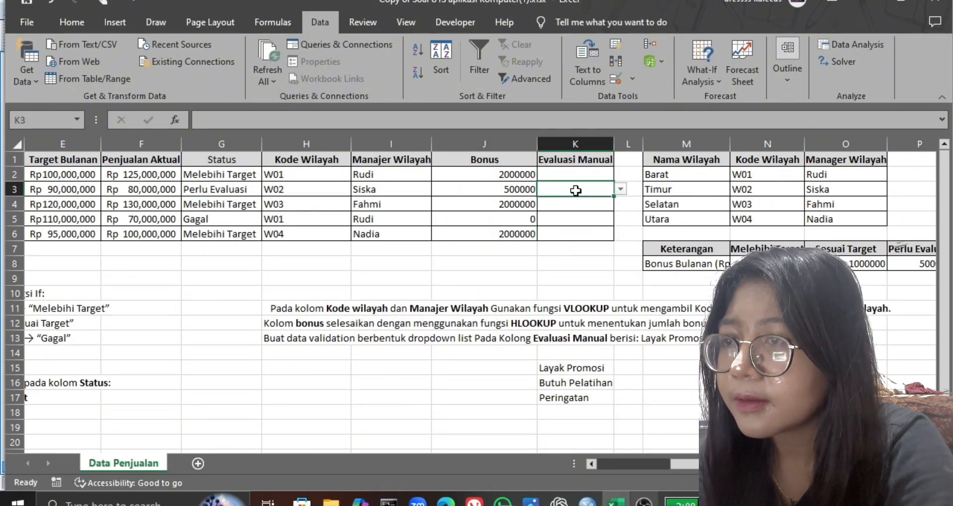
{"action": "key", "text": "Up"}
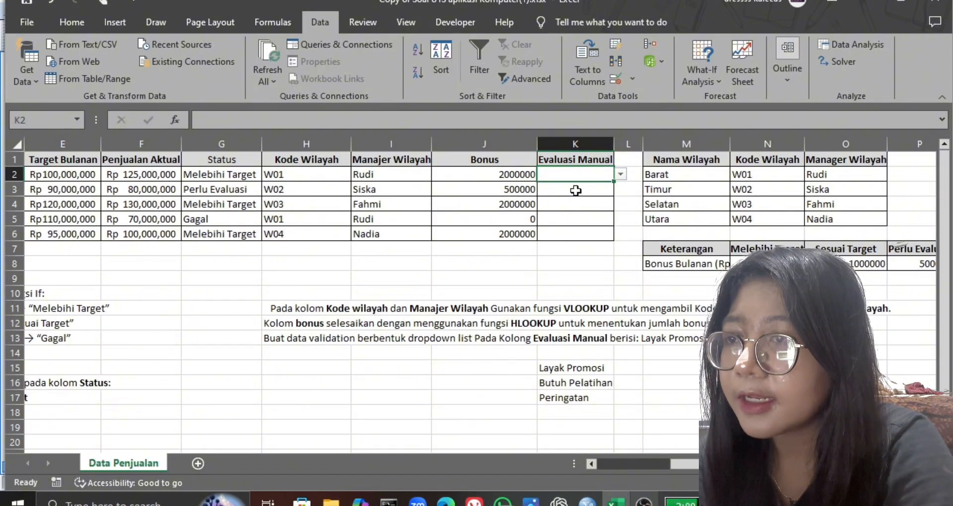
{"action": "left_click", "coordinate": [620, 175]}
{"action": "left_click", "coordinate": [588, 187]}
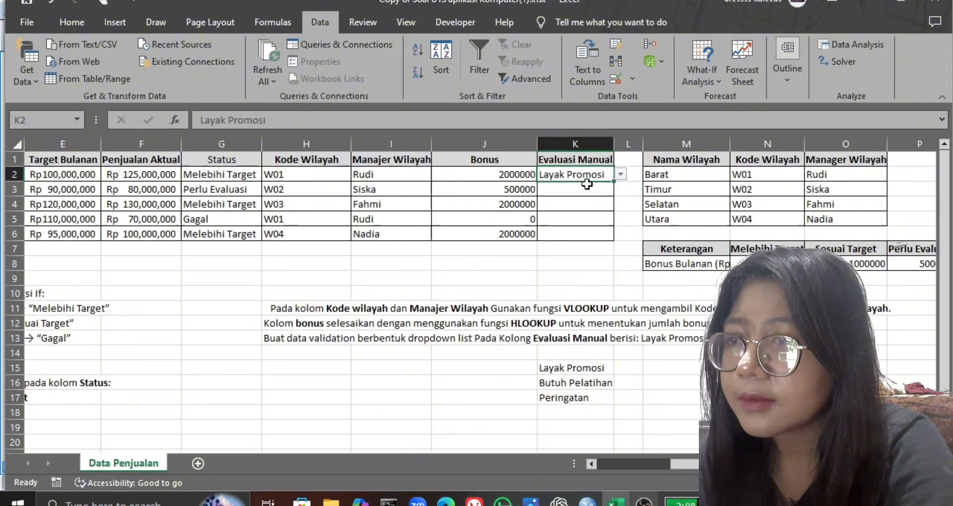
Check the Status in G3 and choose Butuh Pelatihan from the dropdown in K3
{"action": "left_click", "coordinate": [587, 185]}
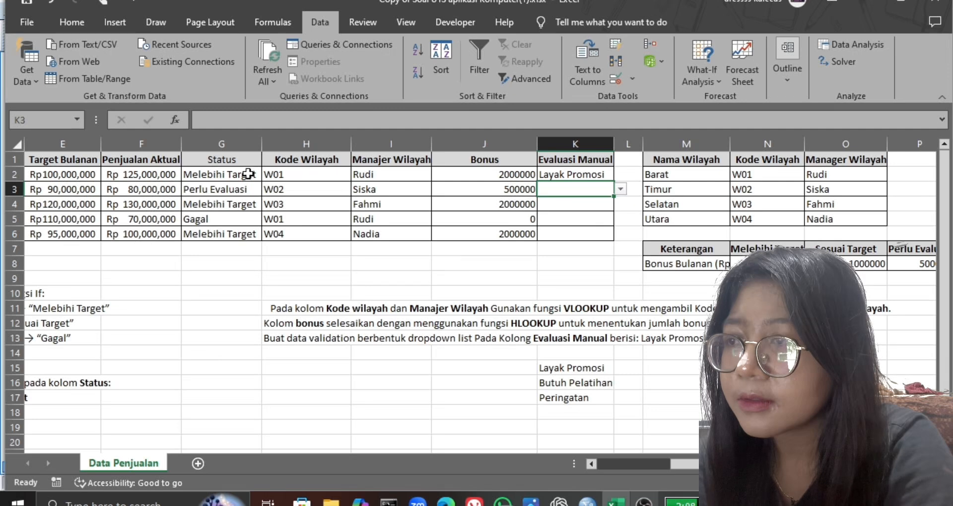
{"action": "left_click", "coordinate": [231, 191]}
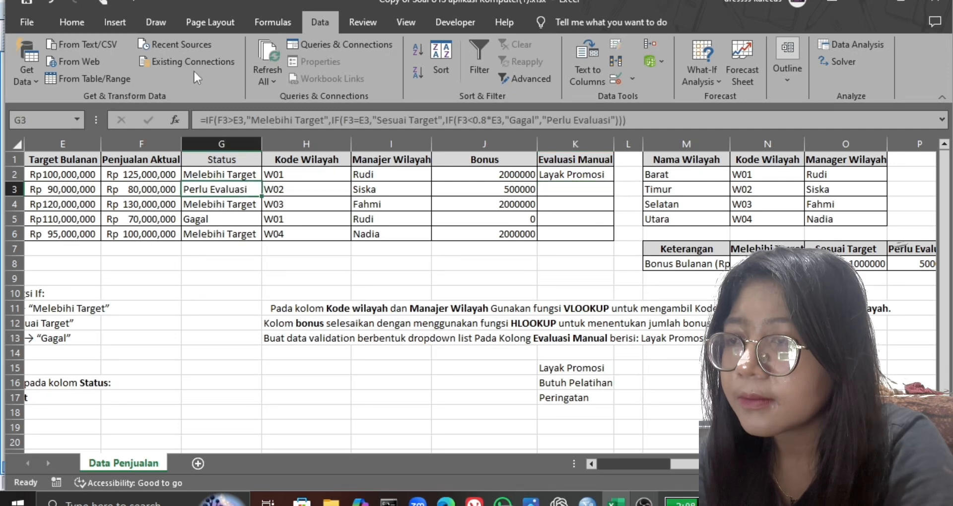
{"action": "left_click", "coordinate": [602, 190]}
{"action": "left_click", "coordinate": [625, 190]}
{"action": "left_click", "coordinate": [594, 189]}
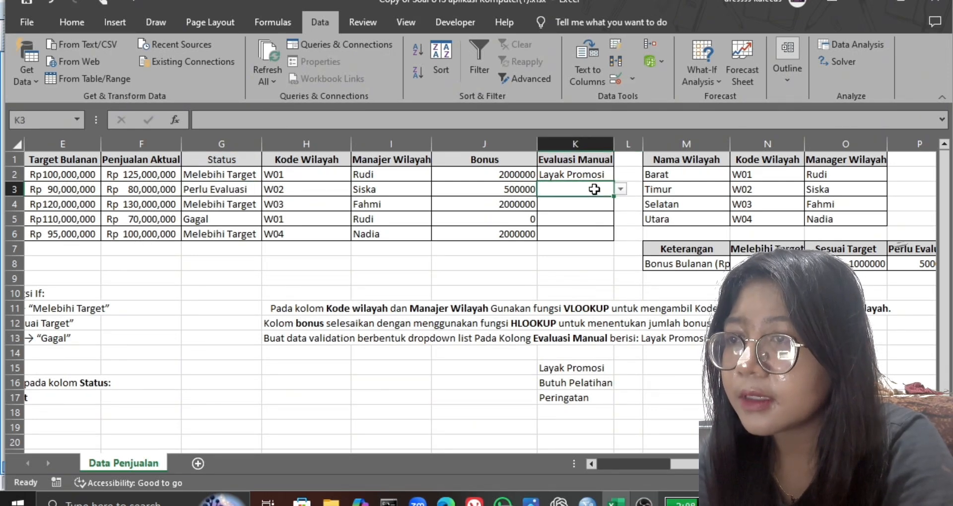
{"action": "left_click", "coordinate": [620, 189]}
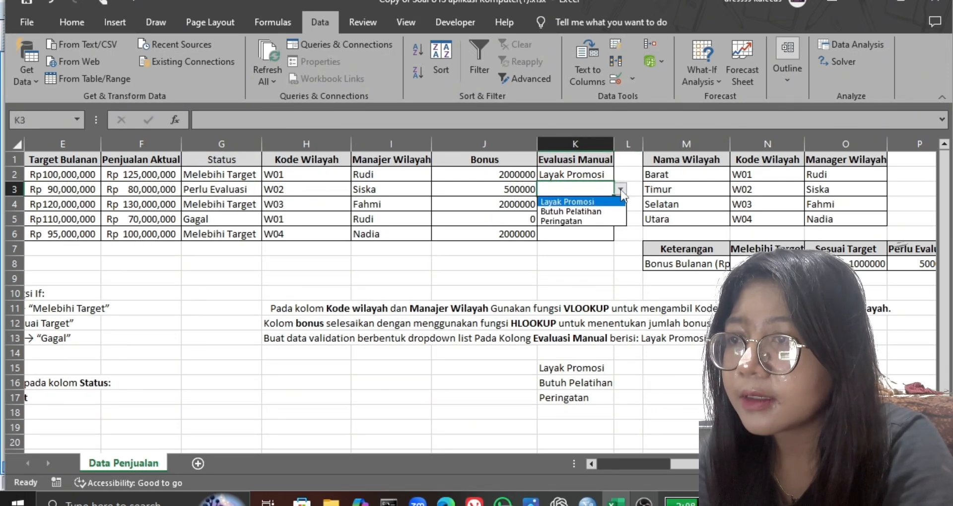
{"action": "left_click", "coordinate": [555, 212]}
Choose Layak Promosi from the dropdown in K4 and Peringatan from the one in K5
{"action": "left_click", "coordinate": [591, 204]}
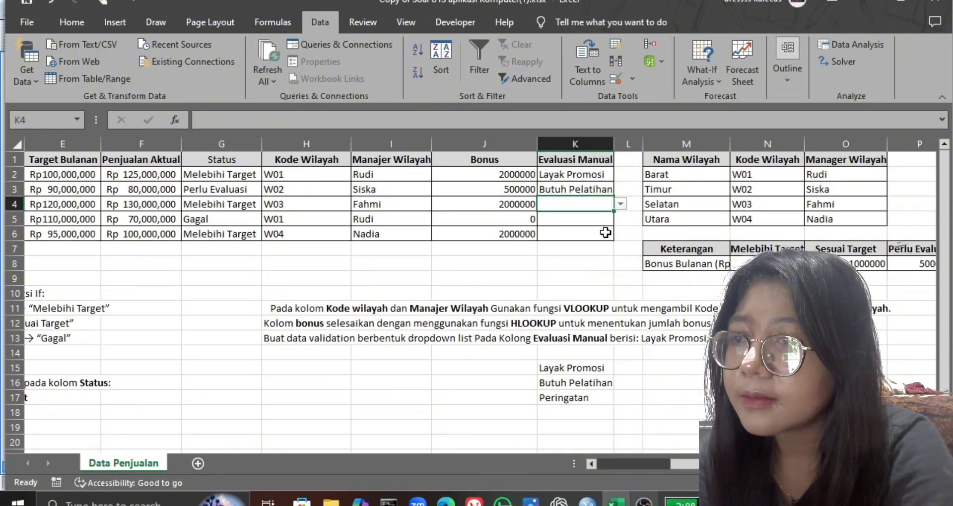
{"action": "left_click", "coordinate": [620, 204]}
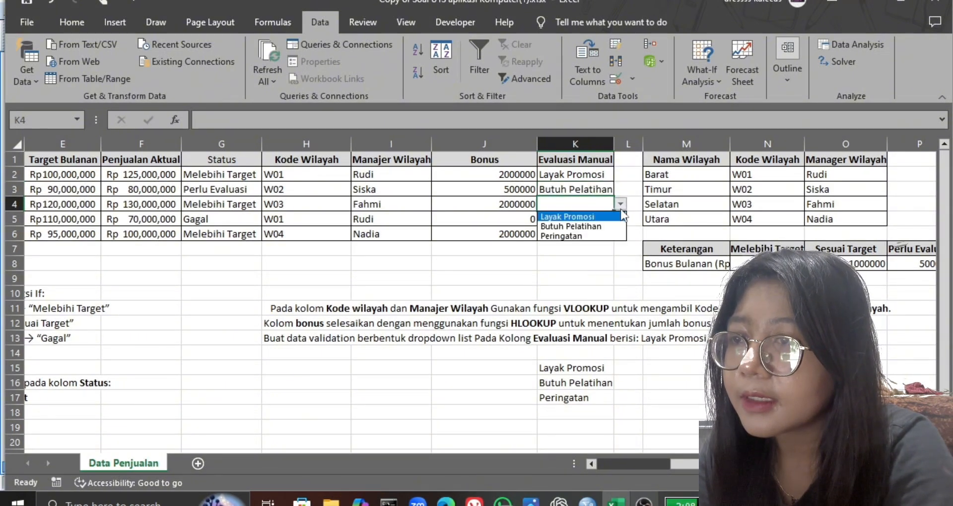
{"action": "left_click", "coordinate": [570, 216]}
{"action": "left_click", "coordinate": [572, 219]}
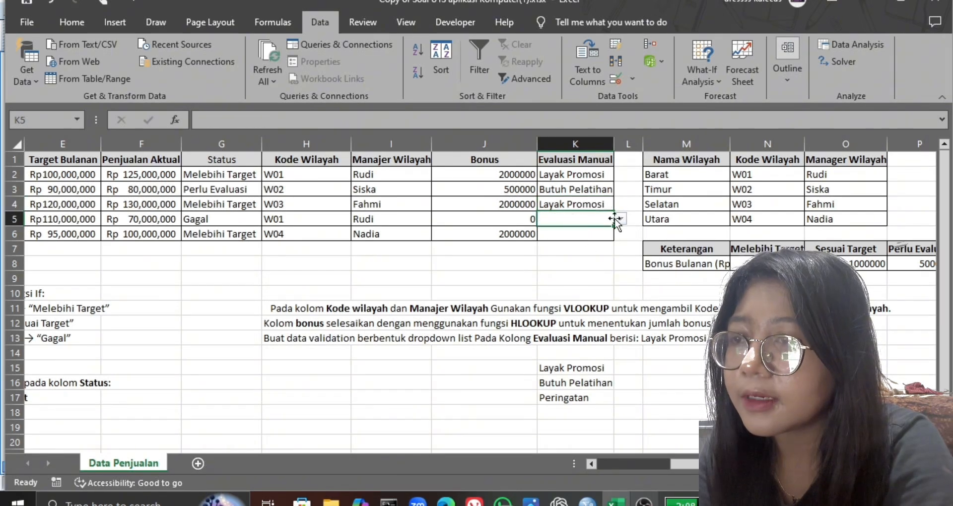
{"action": "left_click", "coordinate": [620, 218]}
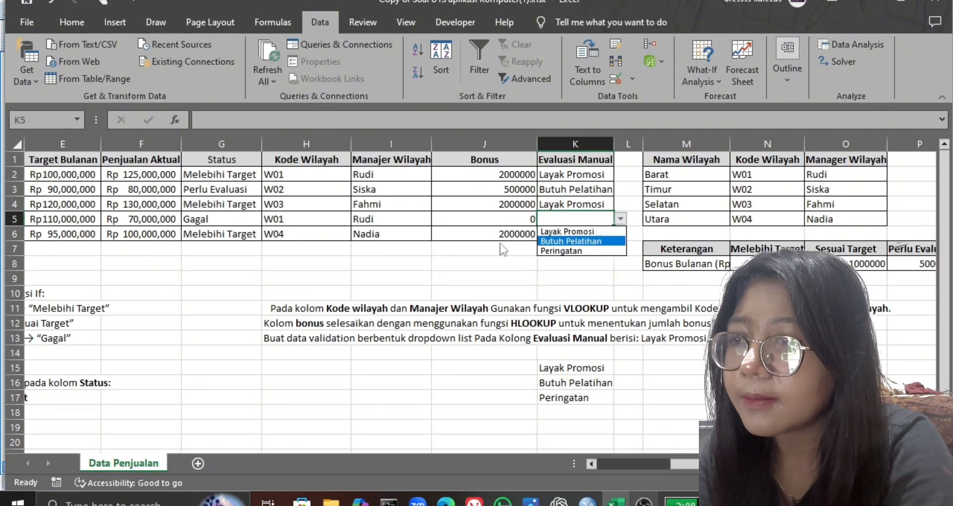
{"action": "left_click", "coordinate": [576, 251]}
{"action": "left_click", "coordinate": [578, 250]}
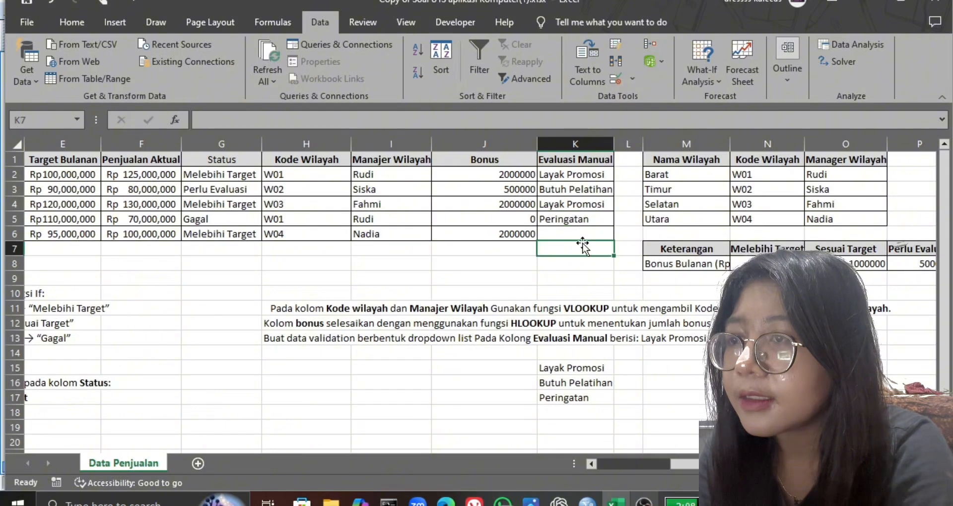
Choose Layak Promosi from the Evaluasi Manual dropdown in K6
{"action": "left_click", "coordinate": [582, 232]}
{"action": "left_click", "coordinate": [621, 234]}
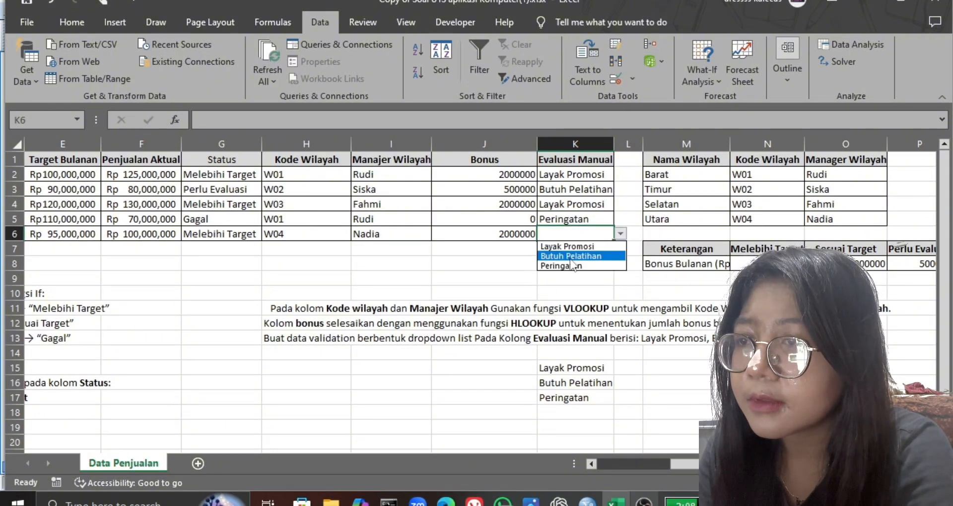
{"action": "left_click", "coordinate": [566, 247]}
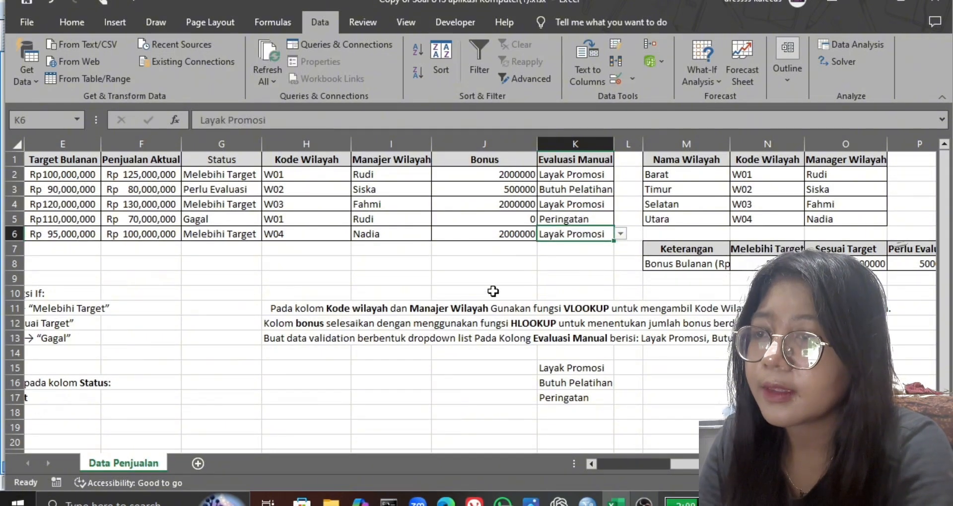
{"action": "left_click", "coordinate": [478, 295]}
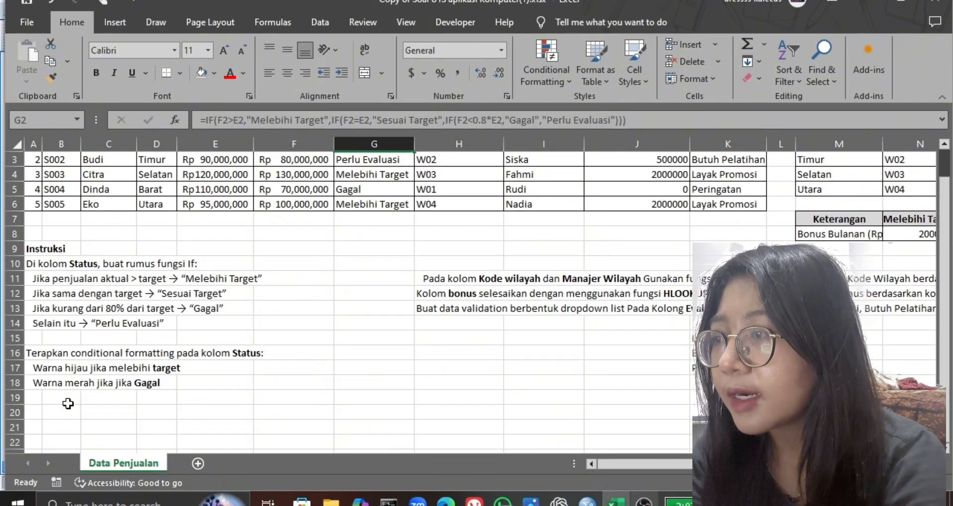
Review the conditional formatting instructions below the table and the entries in the Status column
{"action": "left_click", "coordinate": [54, 397]}
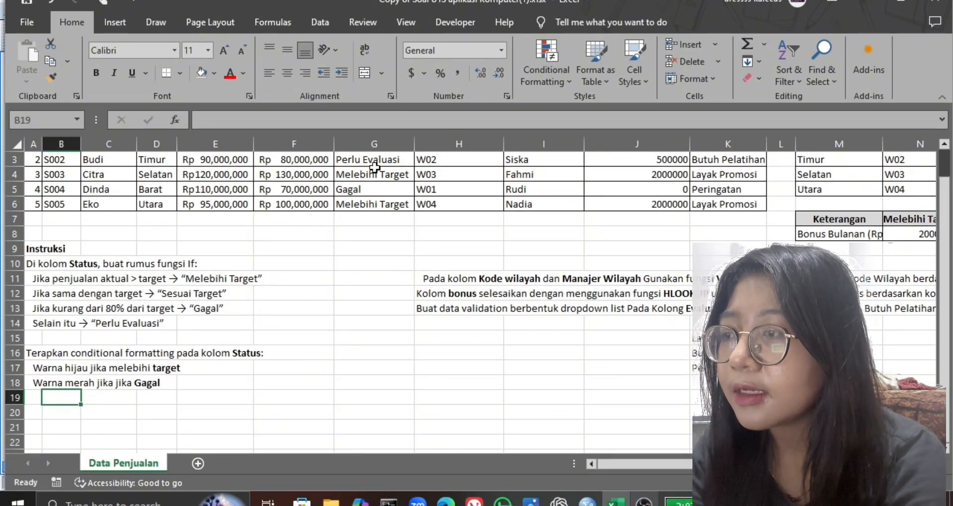
{"action": "scroll", "coordinate": [374, 168], "scroll_direction": "up", "scroll_amount": 1}
{"action": "left_click", "coordinate": [352, 188]}
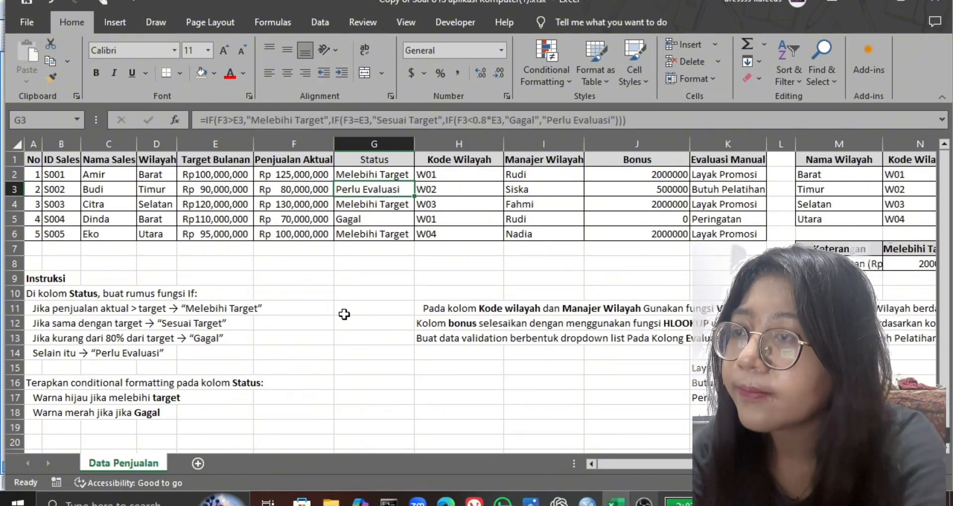
{"action": "left_click", "coordinate": [429, 207]}
{"action": "left_click", "coordinate": [285, 246]}
{"action": "scroll", "coordinate": [285, 246], "scroll_direction": "down", "scroll_amount": 1}
{"action": "scroll", "coordinate": [285, 246], "scroll_direction": "up", "scroll_amount": 1}
Create a conditional formatting rule on Status cells G2:G6 for specific text containing Melebihi Target
{"action": "left_click_drag", "start_coordinate": [376, 172], "coordinate": [378, 234]}
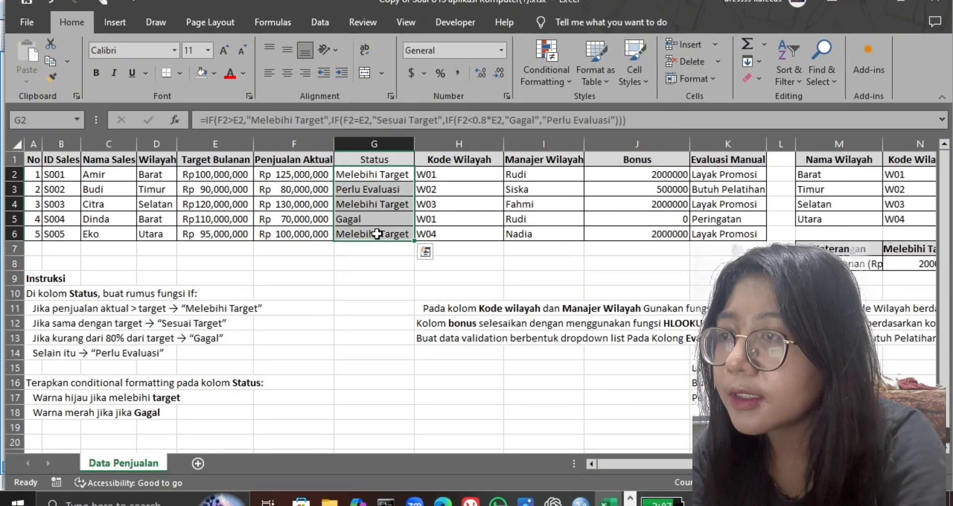
{"action": "left_click", "coordinate": [380, 306]}
{"action": "left_click_drag", "start_coordinate": [365, 175], "coordinate": [370, 243]}
{"action": "left_click", "coordinate": [553, 70]}
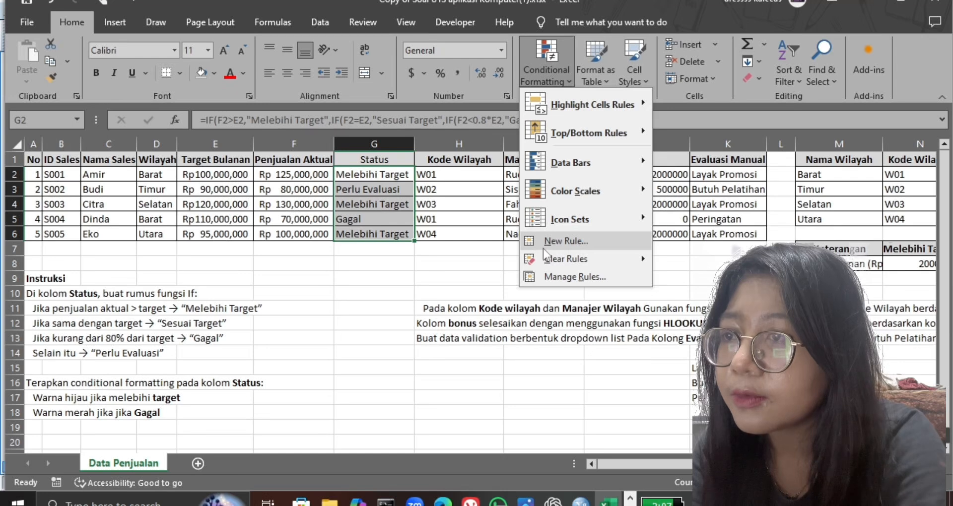
{"action": "left_click", "coordinate": [579, 240]}
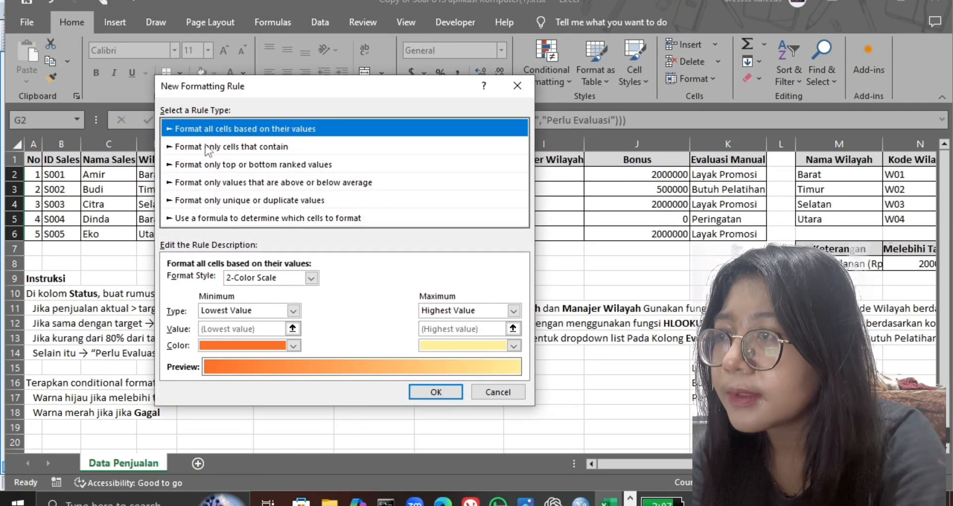
{"action": "left_click", "coordinate": [208, 147]}
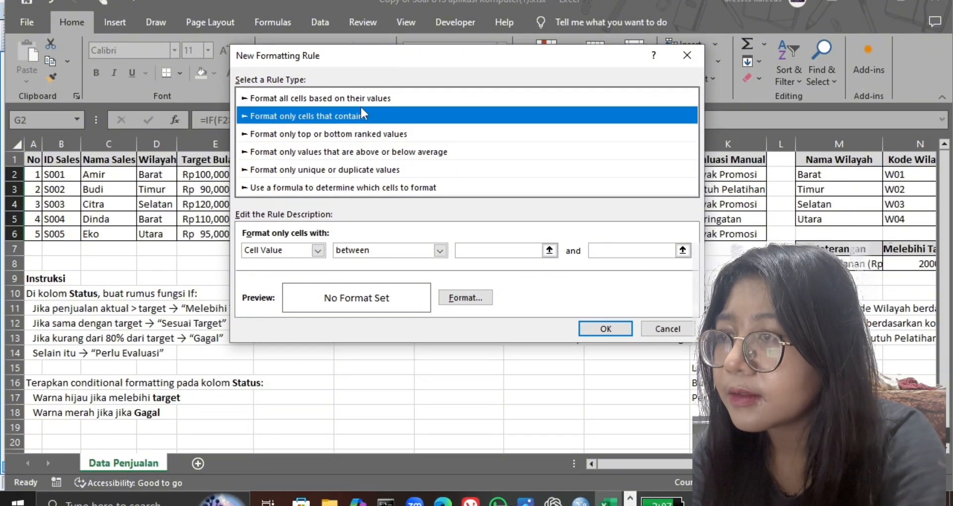
{"action": "left_click", "coordinate": [318, 252]}
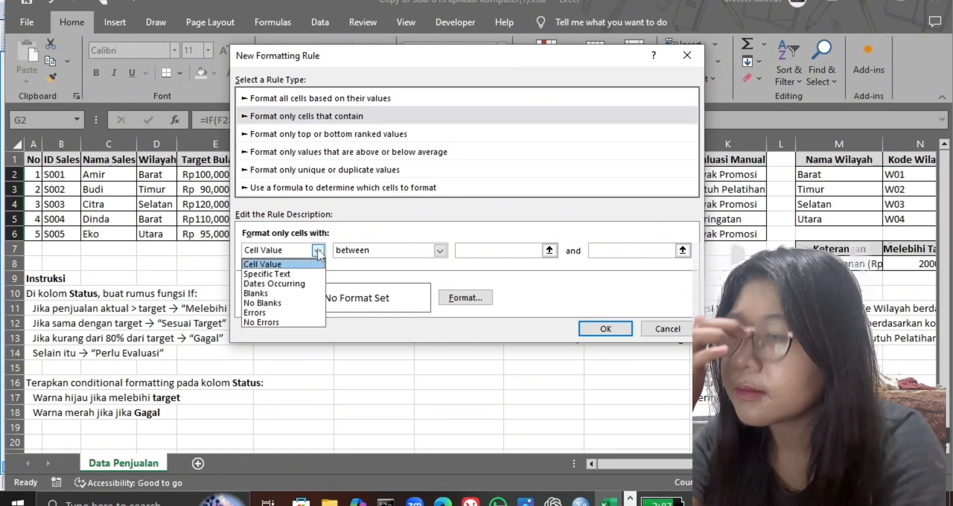
{"action": "left_click", "coordinate": [278, 274]}
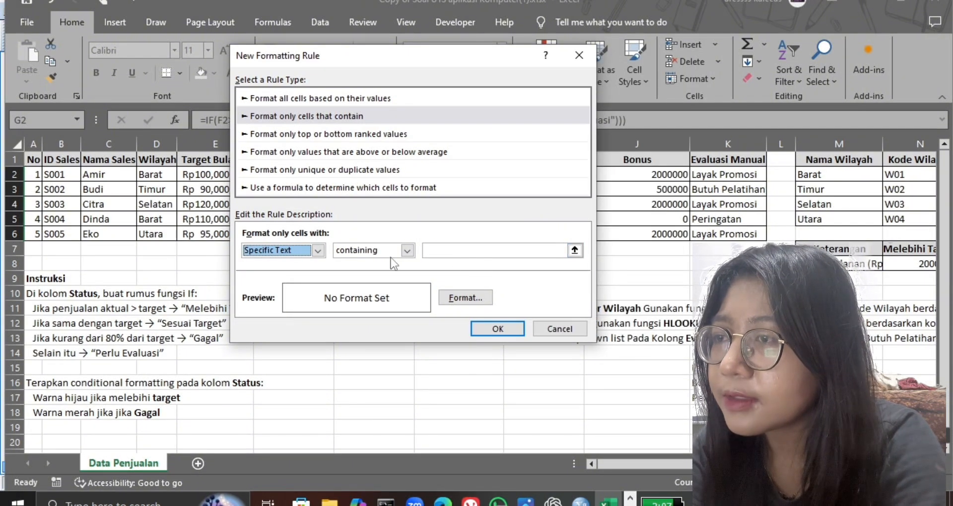
{"action": "left_click", "coordinate": [491, 252]}
{"action": "type", "text": "Melebihi Target"}
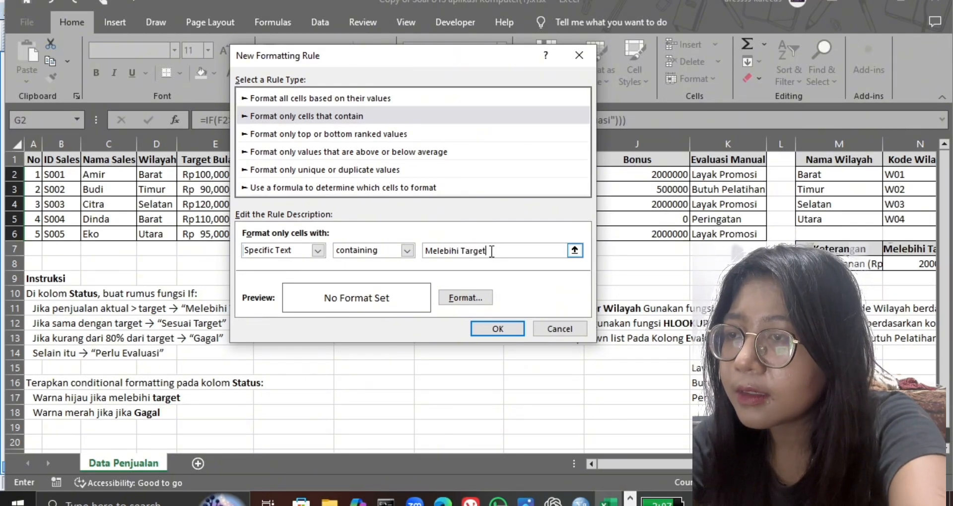
Give the Melebihi Target rule a standard green background fill and apply it
{"action": "left_click", "coordinate": [479, 298]}
{"action": "key", "text": "Return"}
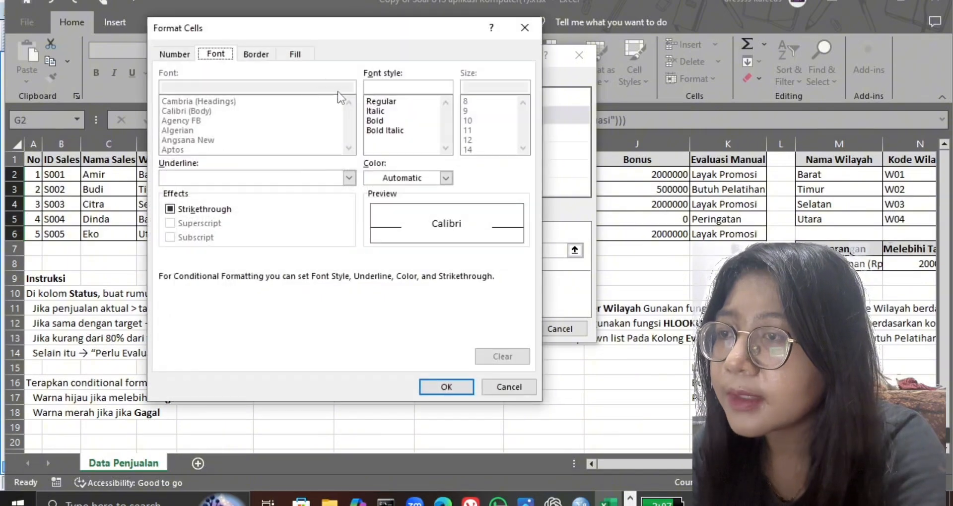
{"action": "left_click", "coordinate": [298, 55]}
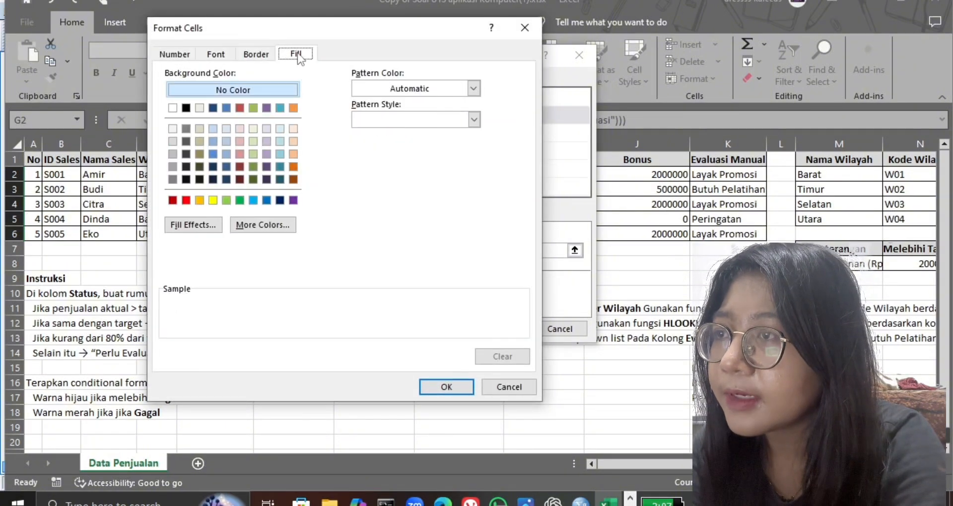
{"action": "left_click", "coordinate": [240, 200]}
{"action": "left_click", "coordinate": [446, 386]}
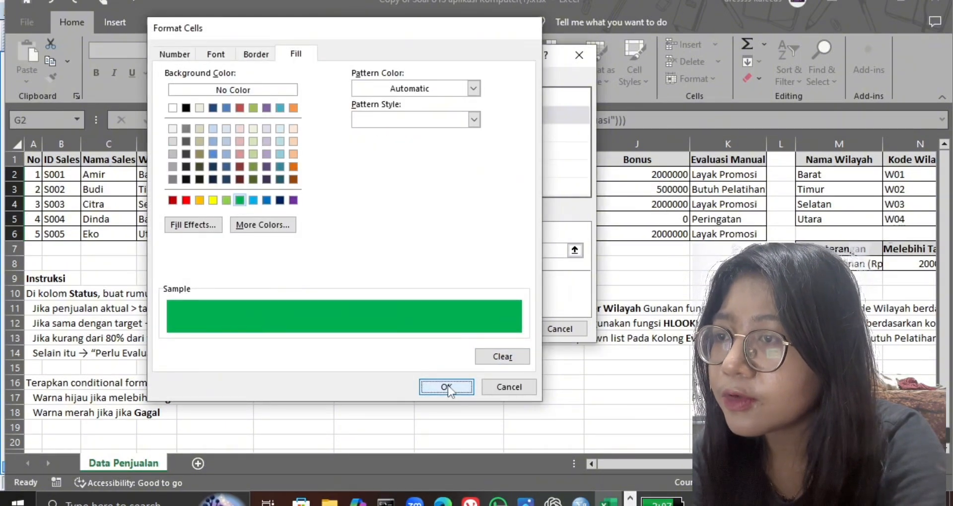
{"action": "left_click", "coordinate": [499, 329]}
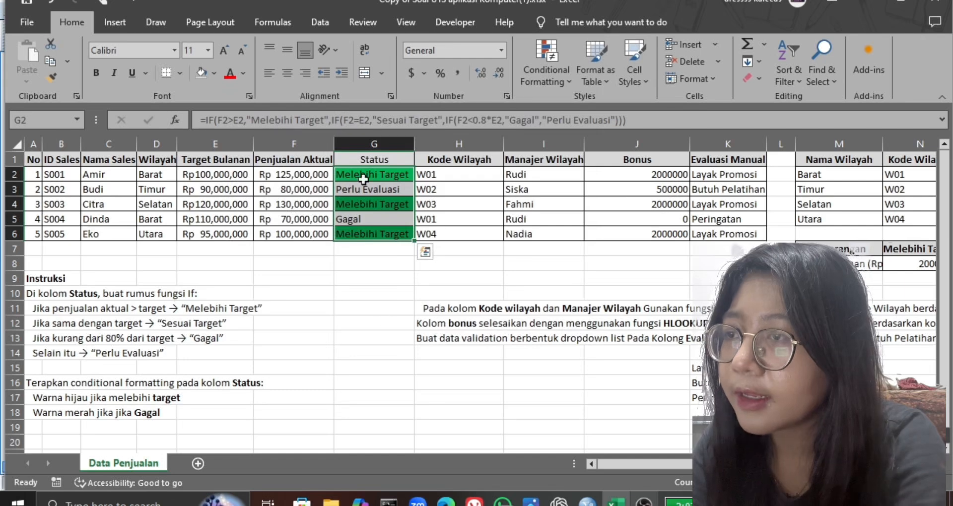
Add a second conditional formatting rule on G2:G6 for cells with specific text containing Gagal
{"action": "left_click_drag", "start_coordinate": [380, 173], "coordinate": [374, 241]}
{"action": "left_click", "coordinate": [382, 288]}
{"action": "left_click_drag", "start_coordinate": [374, 174], "coordinate": [374, 234]}
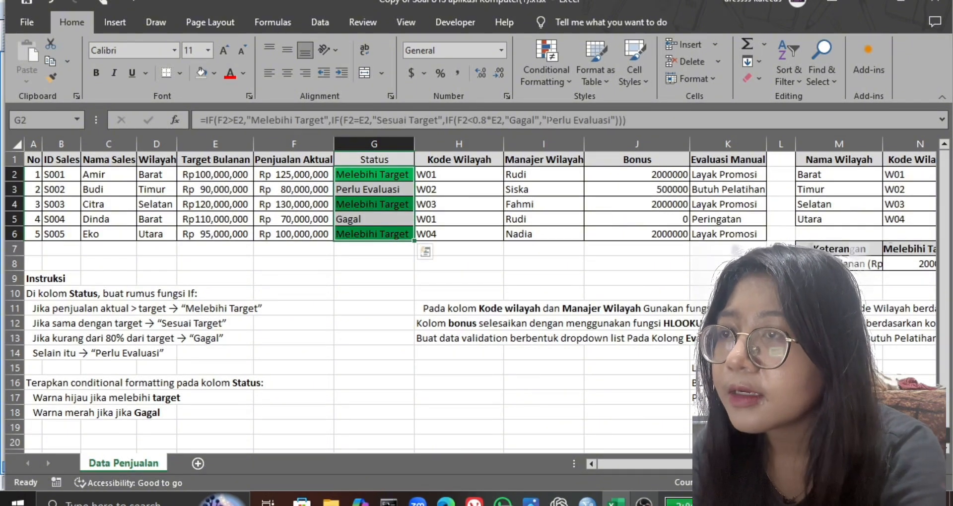
{"action": "left_click", "coordinate": [548, 73]}
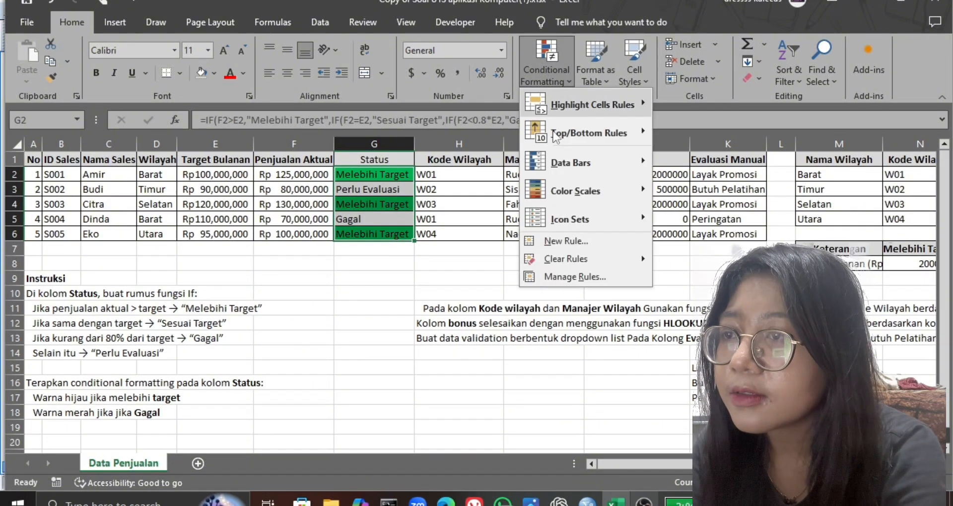
{"action": "left_click", "coordinate": [580, 240]}
{"action": "left_click", "coordinate": [321, 103]}
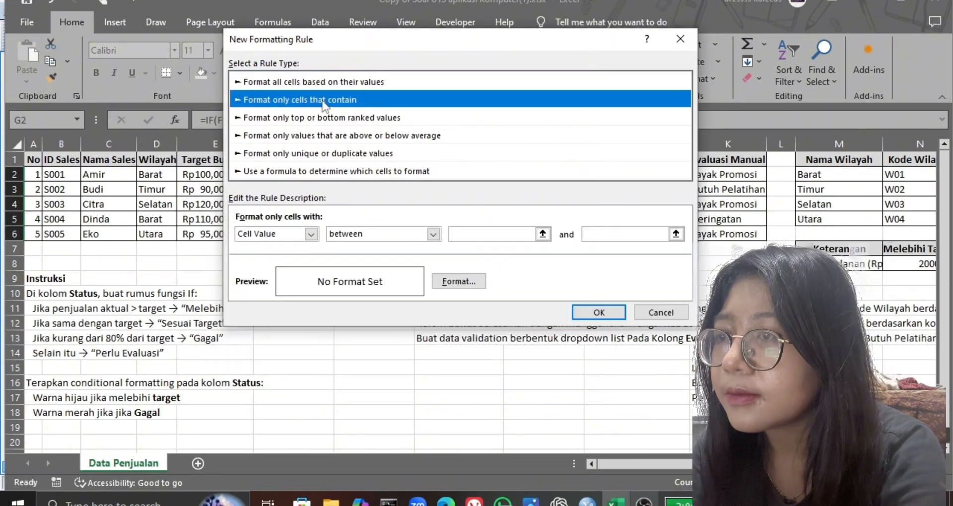
{"action": "left_click", "coordinate": [305, 238]}
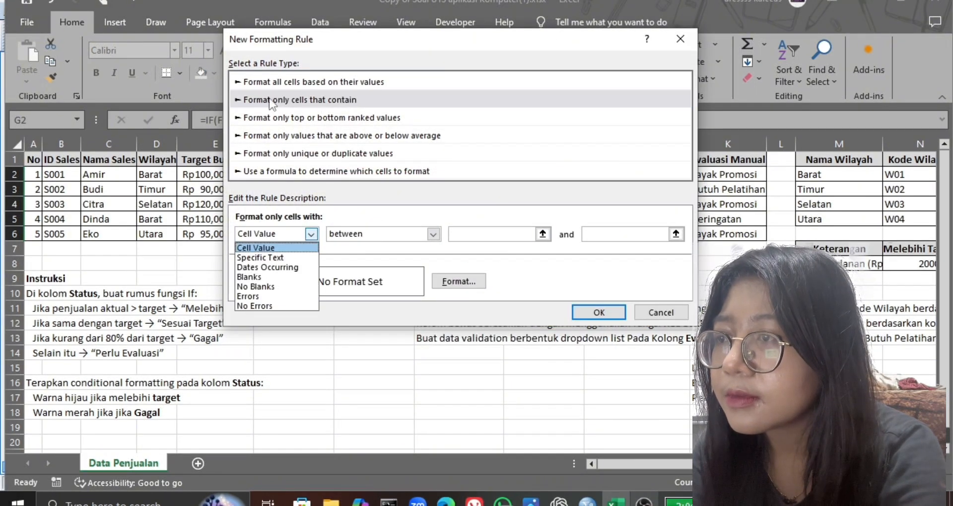
{"action": "left_click", "coordinate": [251, 257]}
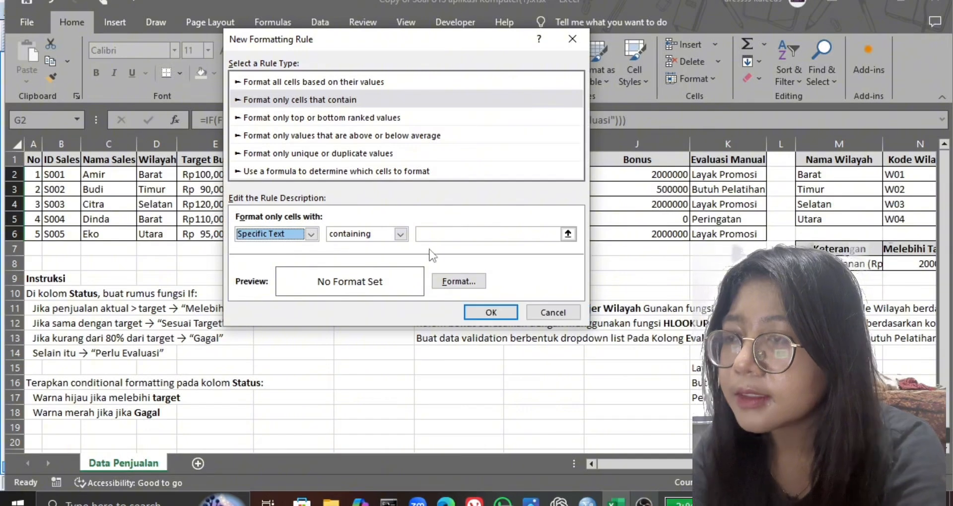
{"action": "left_click", "coordinate": [473, 235]}
{"action": "type", "text": "Gagal"}
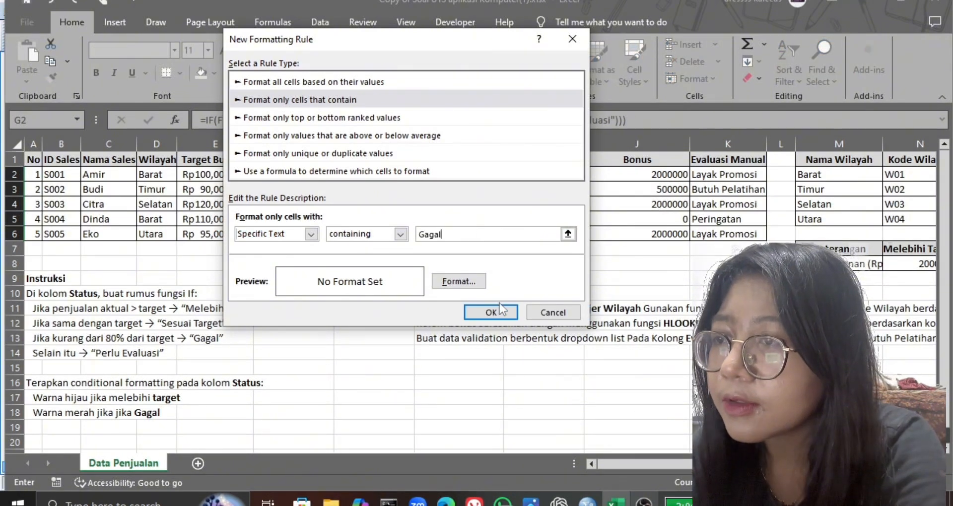
Give the Gagal rule a dark red background fill, apply it and deselect the Status range
{"action": "left_click", "coordinate": [457, 281]}
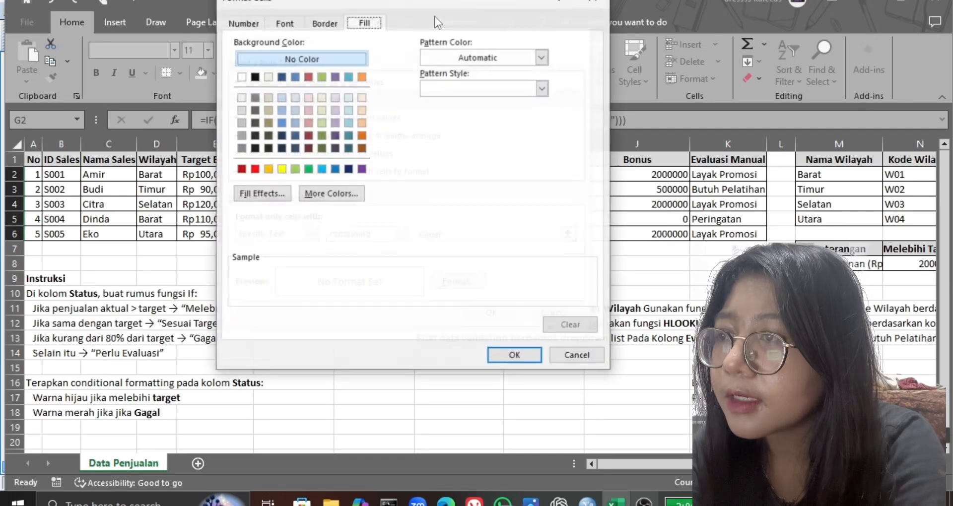
{"action": "left_click", "coordinate": [241, 169]}
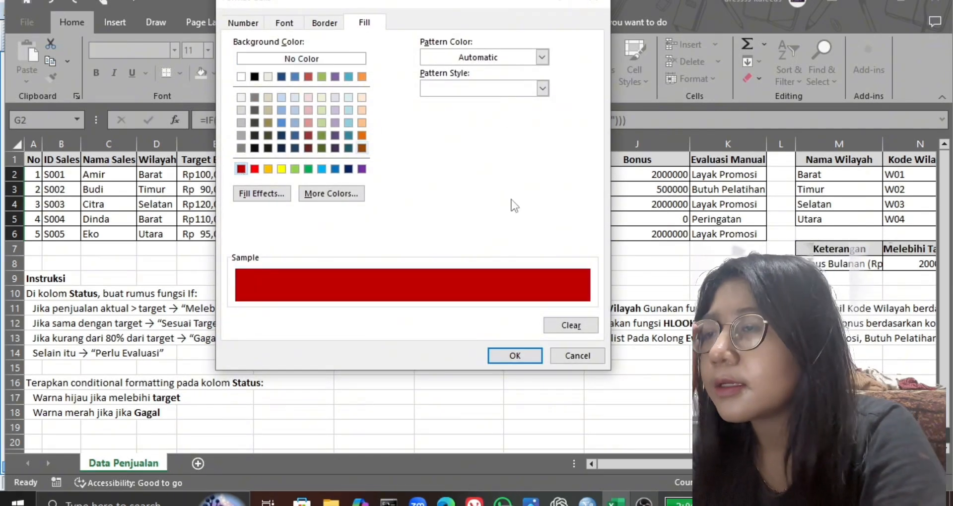
{"action": "left_click", "coordinate": [512, 355]}
{"action": "left_click", "coordinate": [486, 310]}
{"action": "left_click", "coordinate": [362, 292]}
{"action": "left_click", "coordinate": [350, 211]}
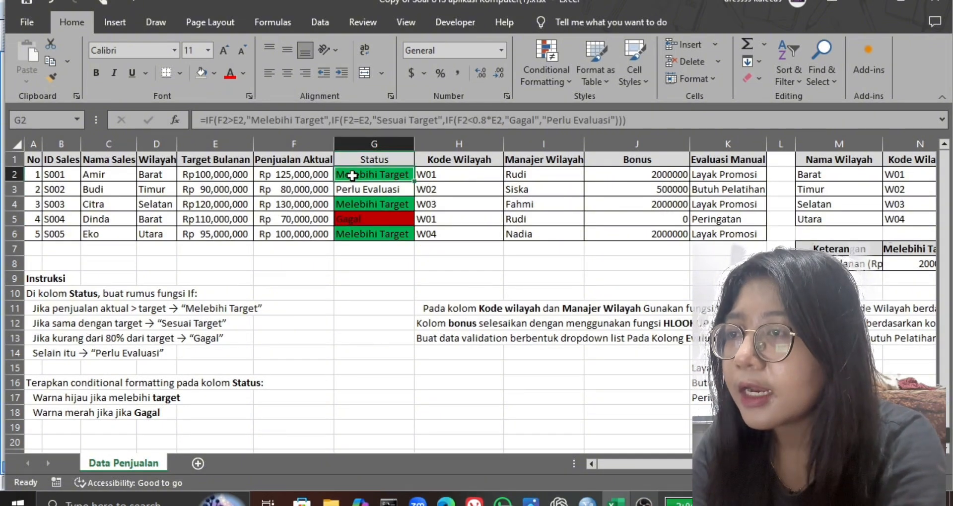
Add a third conditional formatting rule on G2:G6 for cells with specific text containing Perlu Evaluasi
{"action": "left_click_drag", "start_coordinate": [350, 175], "coordinate": [365, 236]}
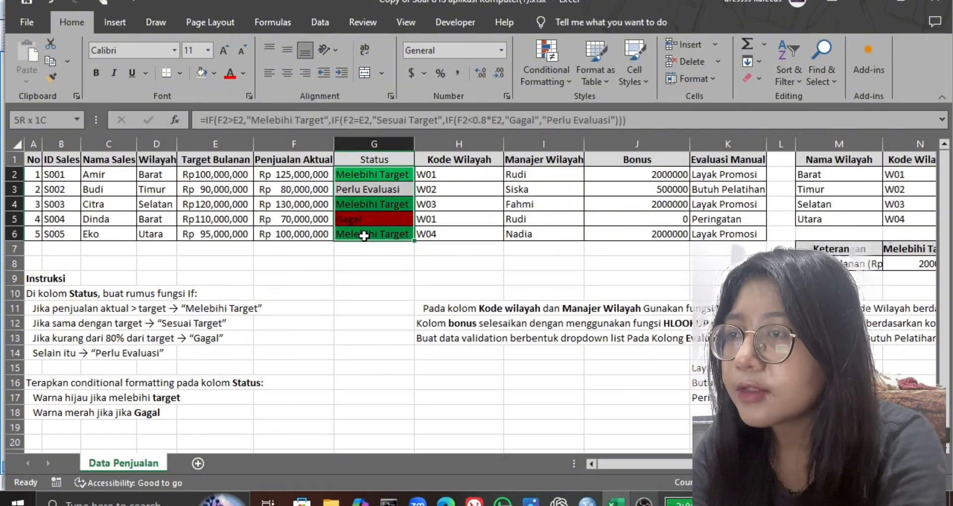
{"action": "left_click", "coordinate": [556, 76]}
{"action": "left_click", "coordinate": [577, 245]}
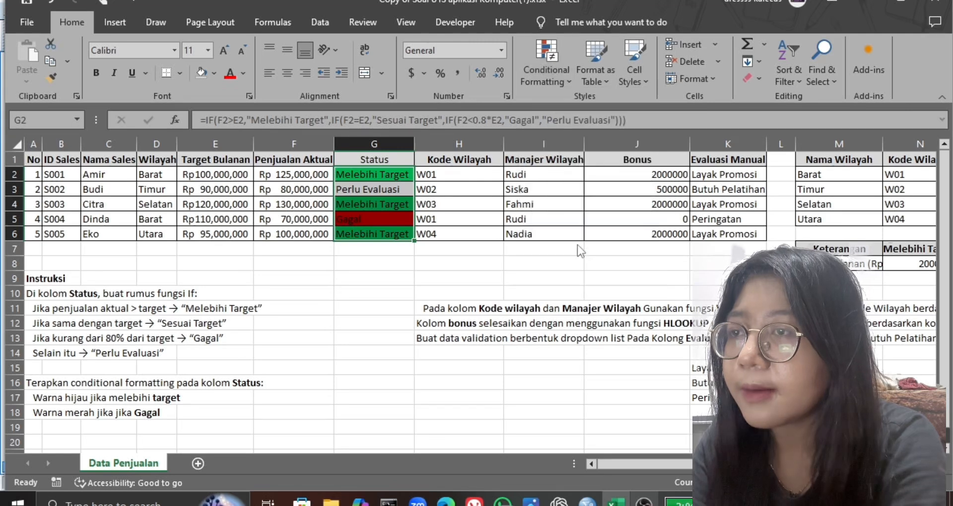
{"action": "left_click", "coordinate": [300, 85]}
{"action": "left_click", "coordinate": [305, 218]}
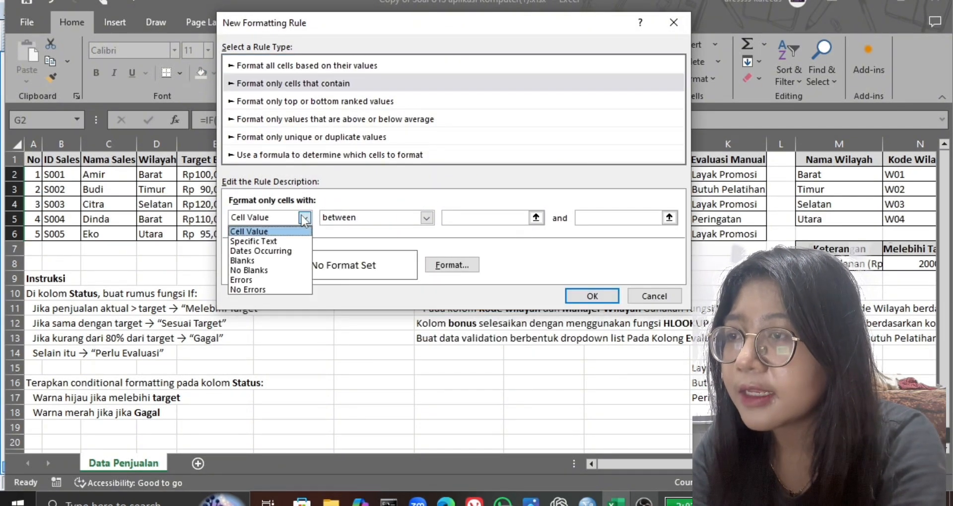
{"action": "left_click", "coordinate": [263, 241]}
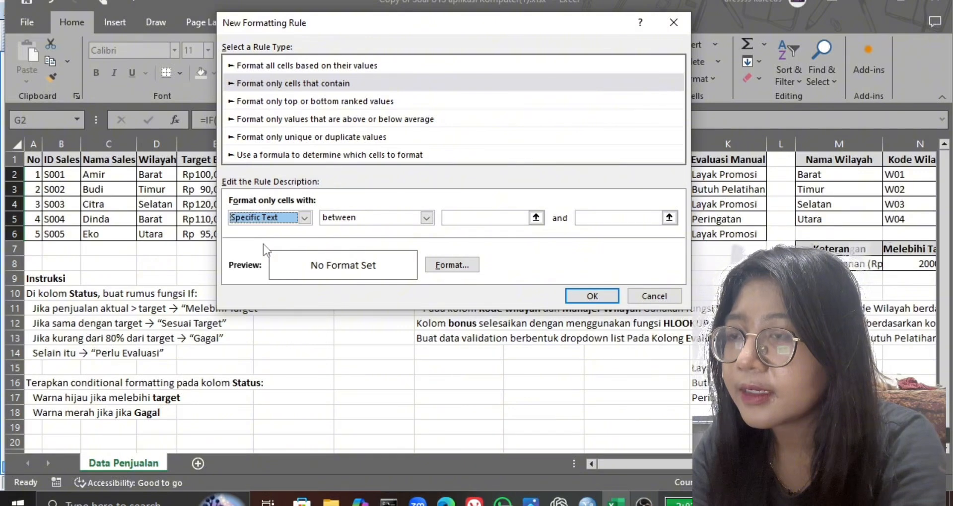
{"action": "left_click", "coordinate": [499, 220]}
{"action": "left_click_drag", "start_coordinate": [475, 25], "coordinate": [803, 71]}
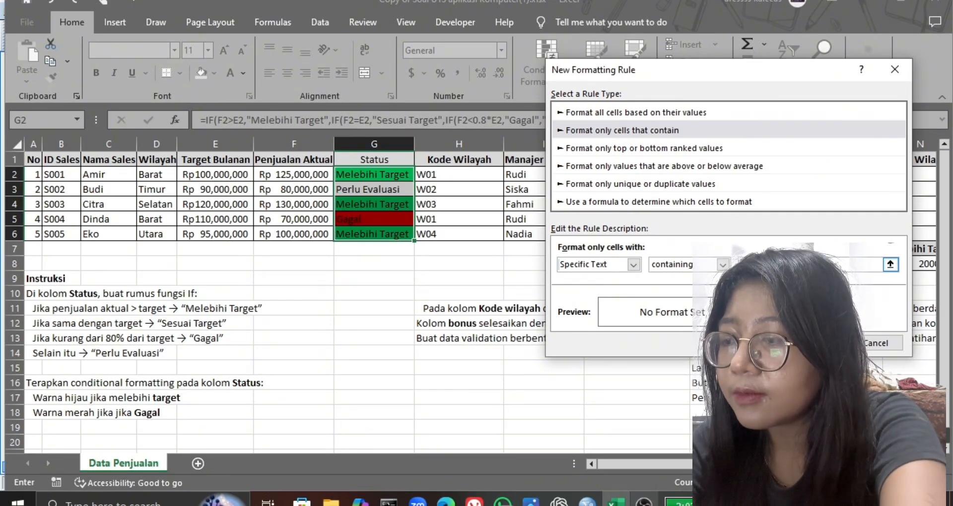
Give the Perlu Evaluasi rule an orange background fill and apply it to the Status column
{"action": "left_click", "coordinate": [786, 312]}
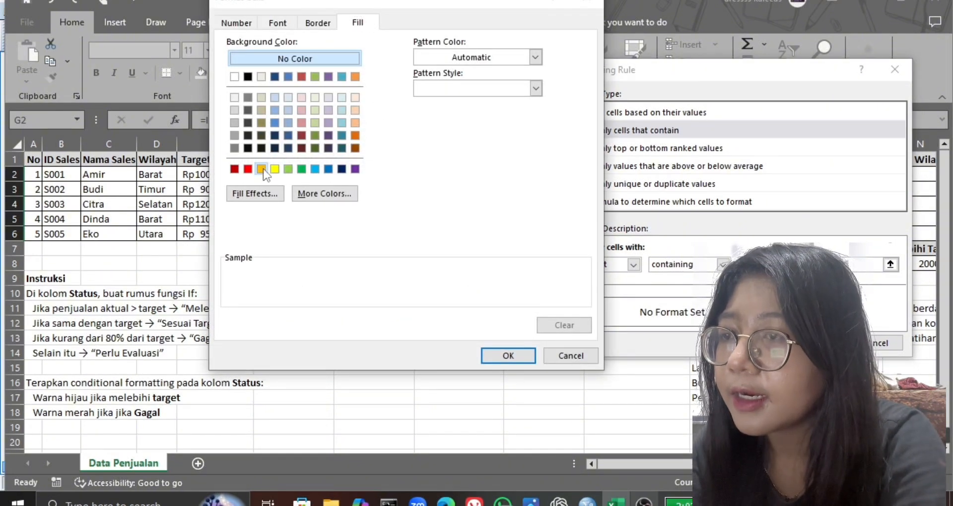
{"action": "left_click", "coordinate": [262, 169]}
{"action": "left_click", "coordinate": [509, 356]}
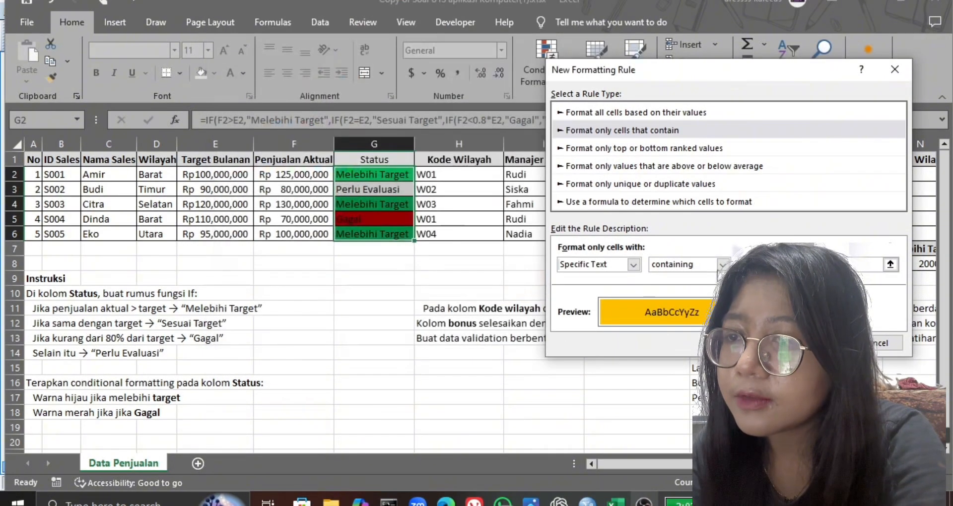
{"action": "left_click", "coordinate": [810, 343]}
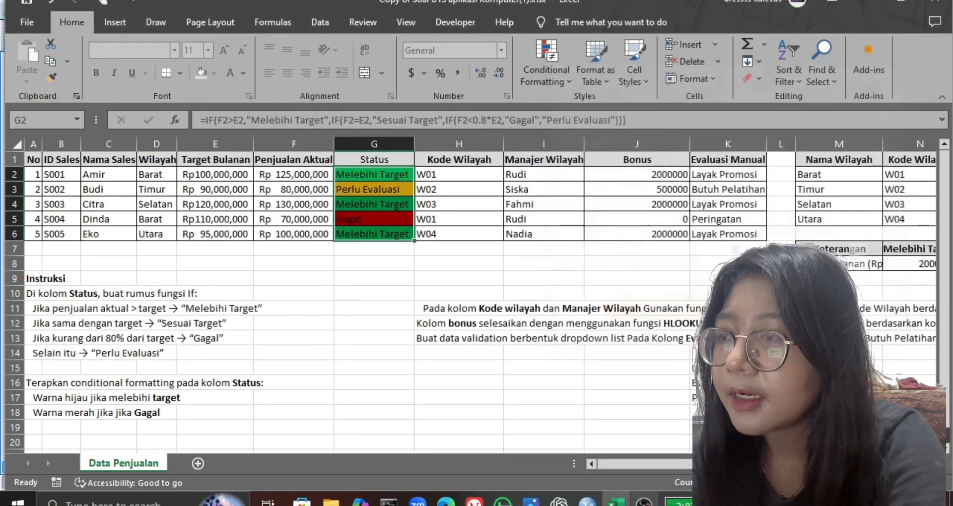